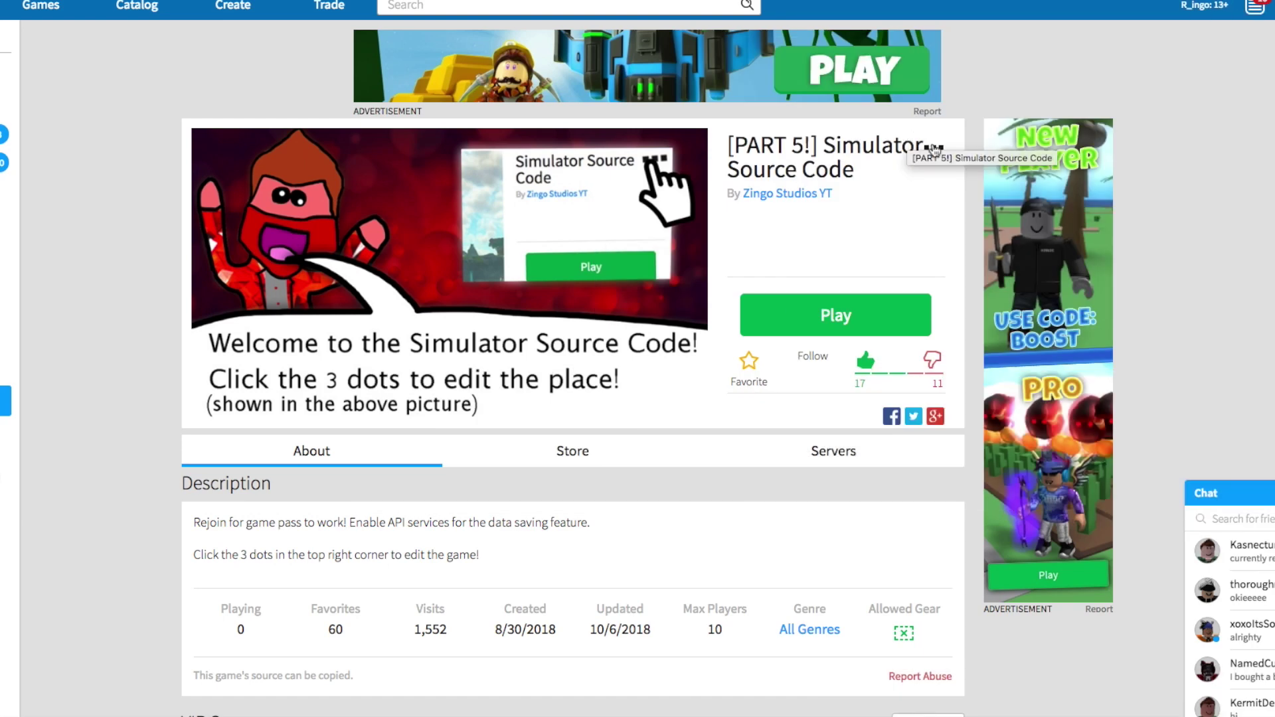
# Open Configure this Place for the Simulator Source Code game from its three-dots menu
pyautogui.click(934, 150)
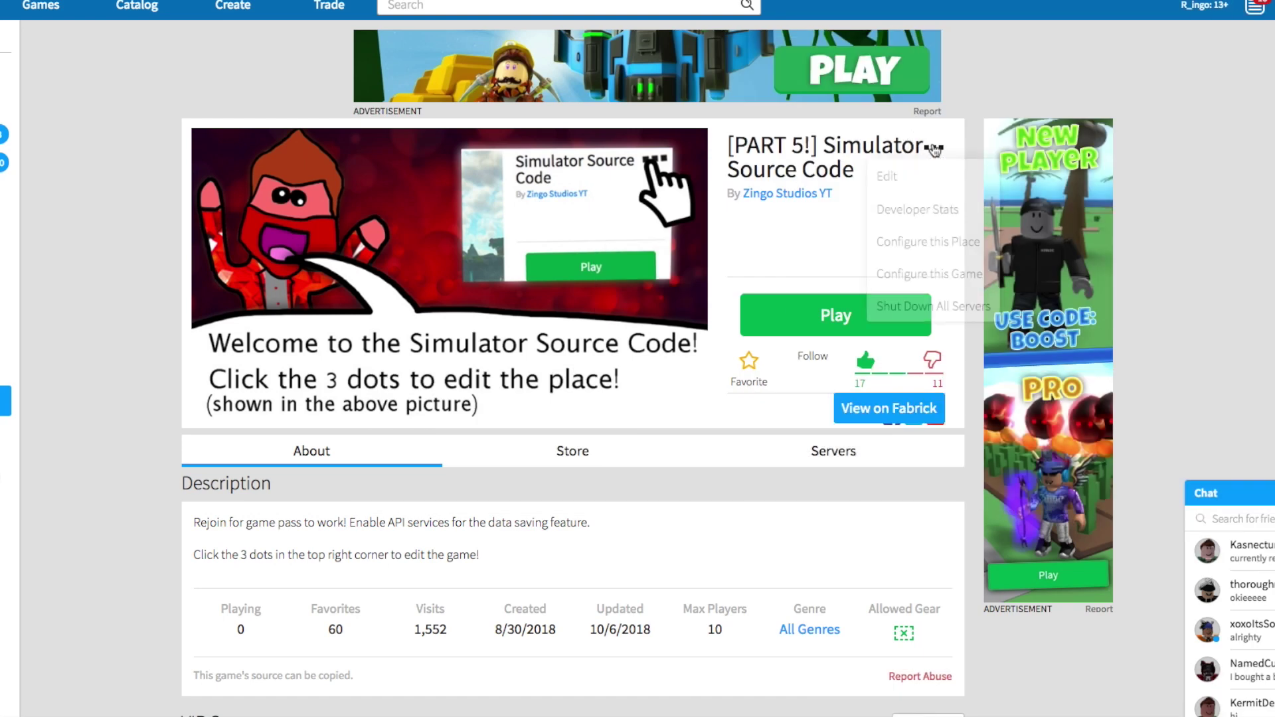
pyautogui.click(948, 238)
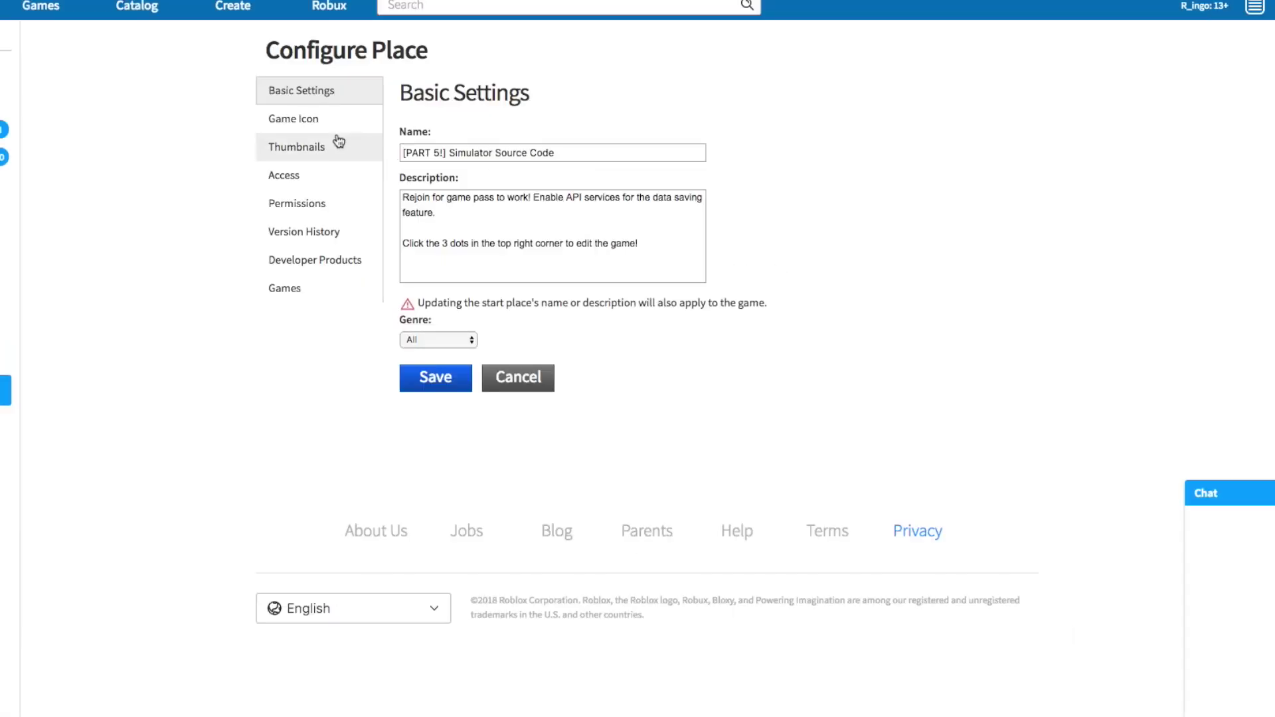
# Create the 250 Points developer product priced at 9 Robux
pyautogui.click(332, 257)
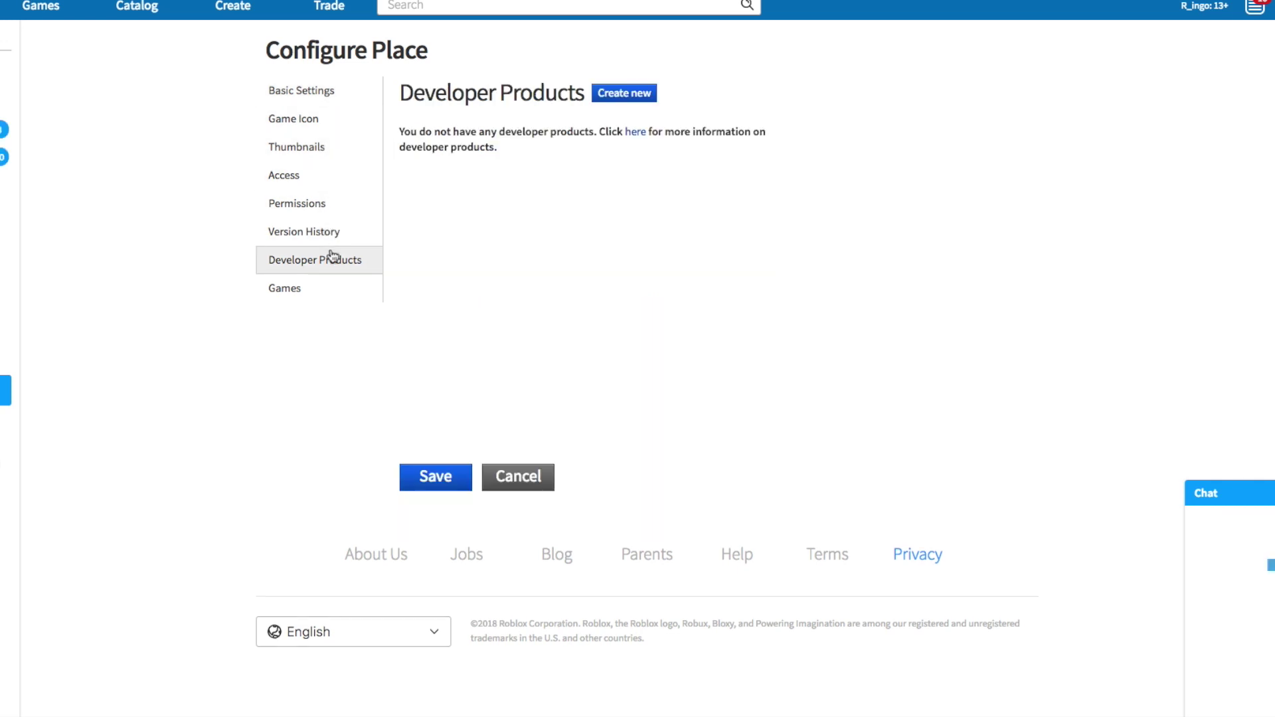
pyautogui.click(598, 92)
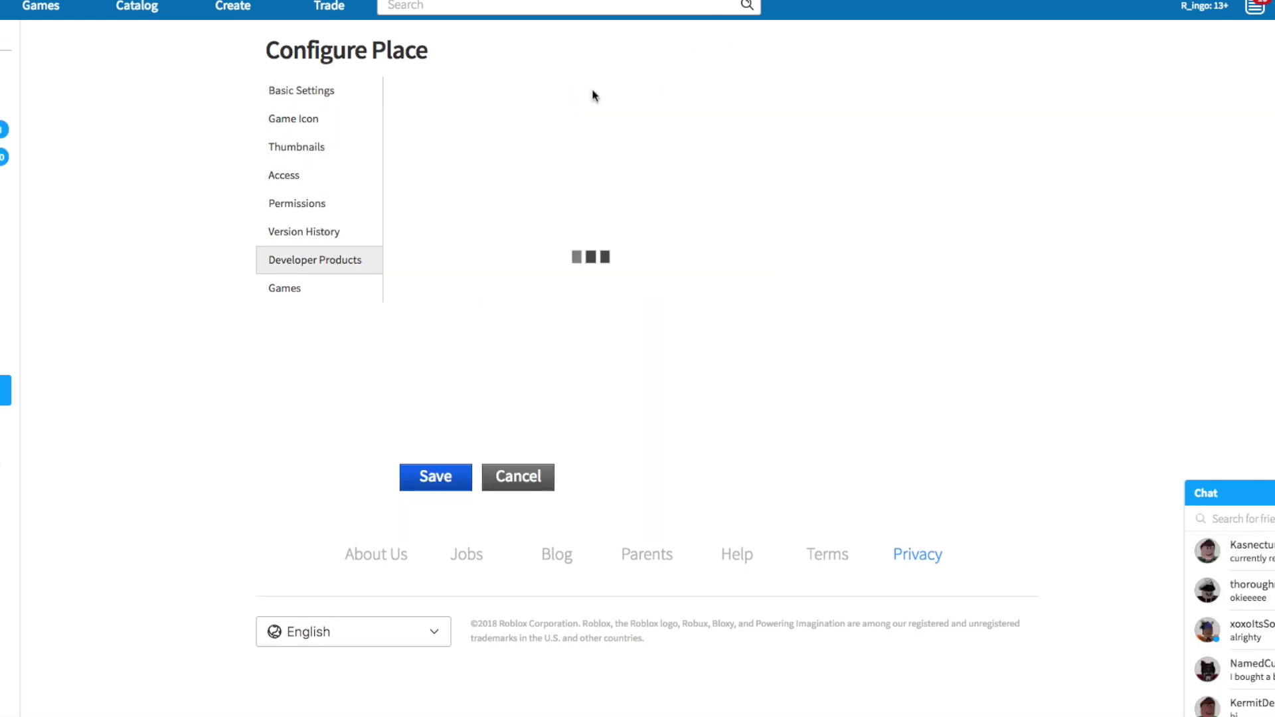
pyautogui.click(548, 143)
pyautogui.write('250 Points')
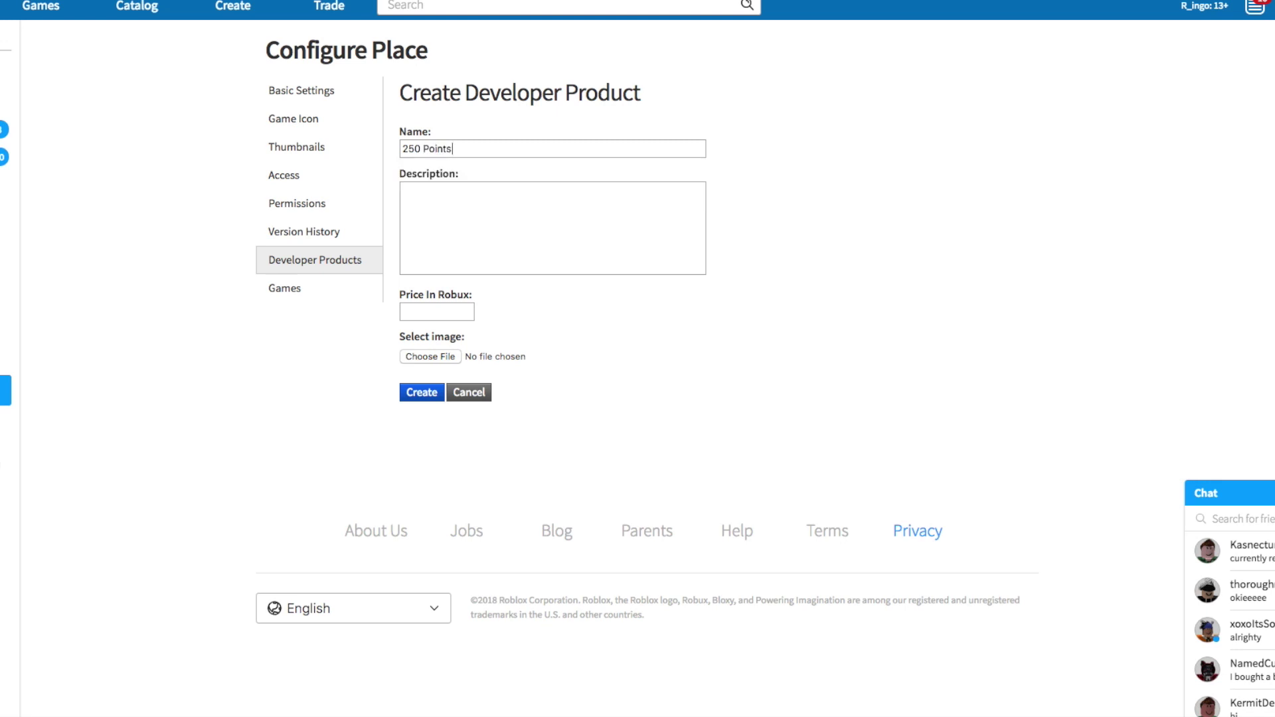
pyautogui.click(429, 311)
pyautogui.write('9')
pyautogui.click(422, 391)
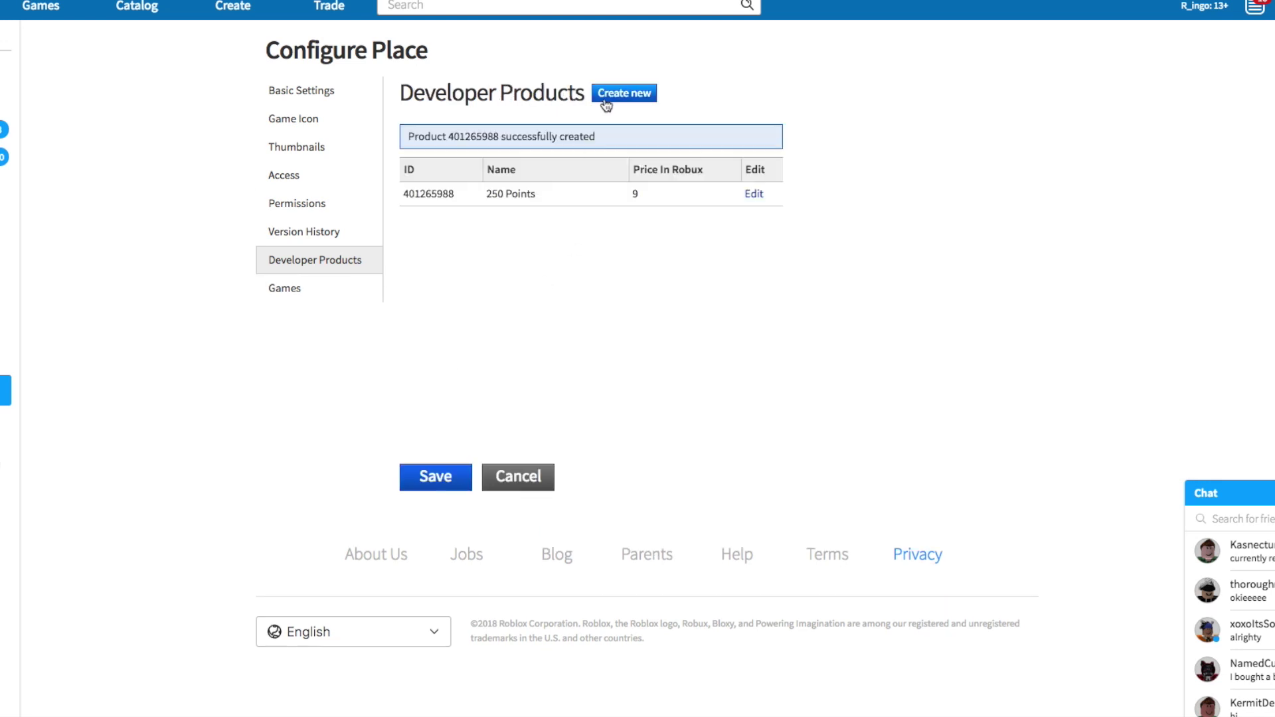
# Create the 16-Robux product and rename it to 500 Points
pyautogui.click(609, 93)
pyautogui.click(564, 149)
pyautogui.write('500')
pyautogui.click(429, 312)
pyautogui.write('16')
pyautogui.click(422, 391)
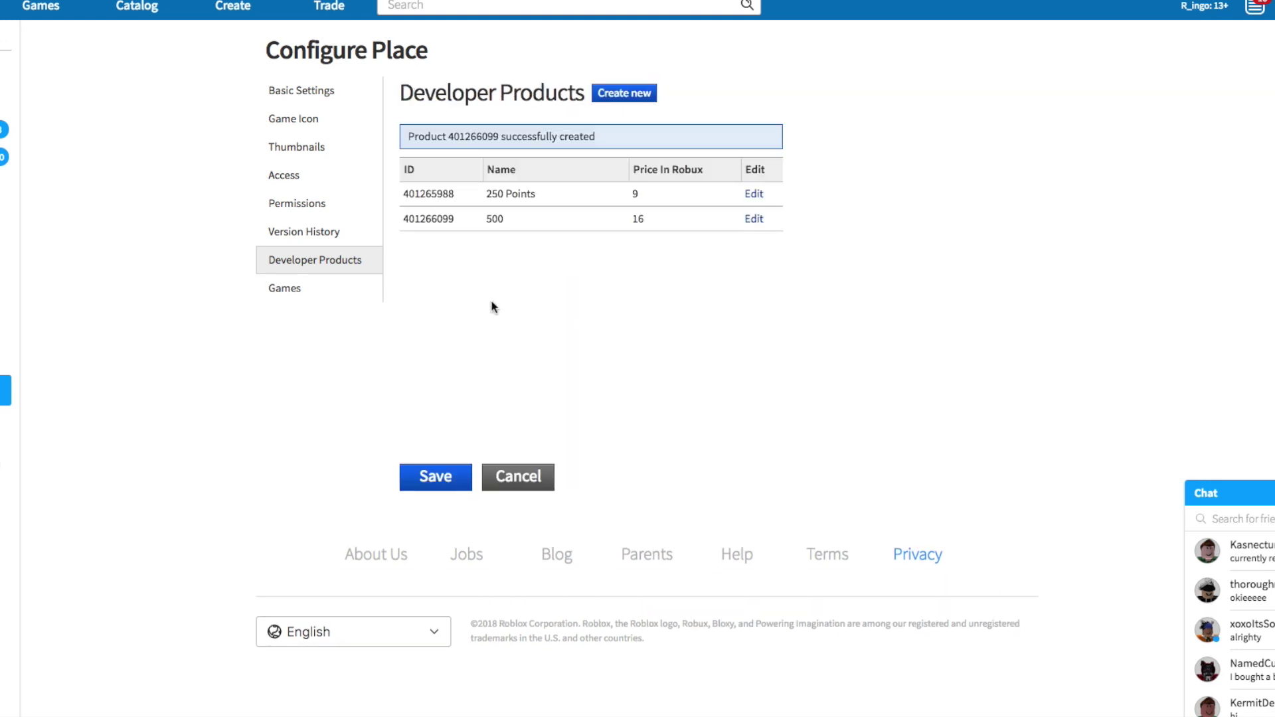
pyautogui.click(742, 214)
pyautogui.click(485, 150)
pyautogui.write('Po')
pyautogui.write('s')
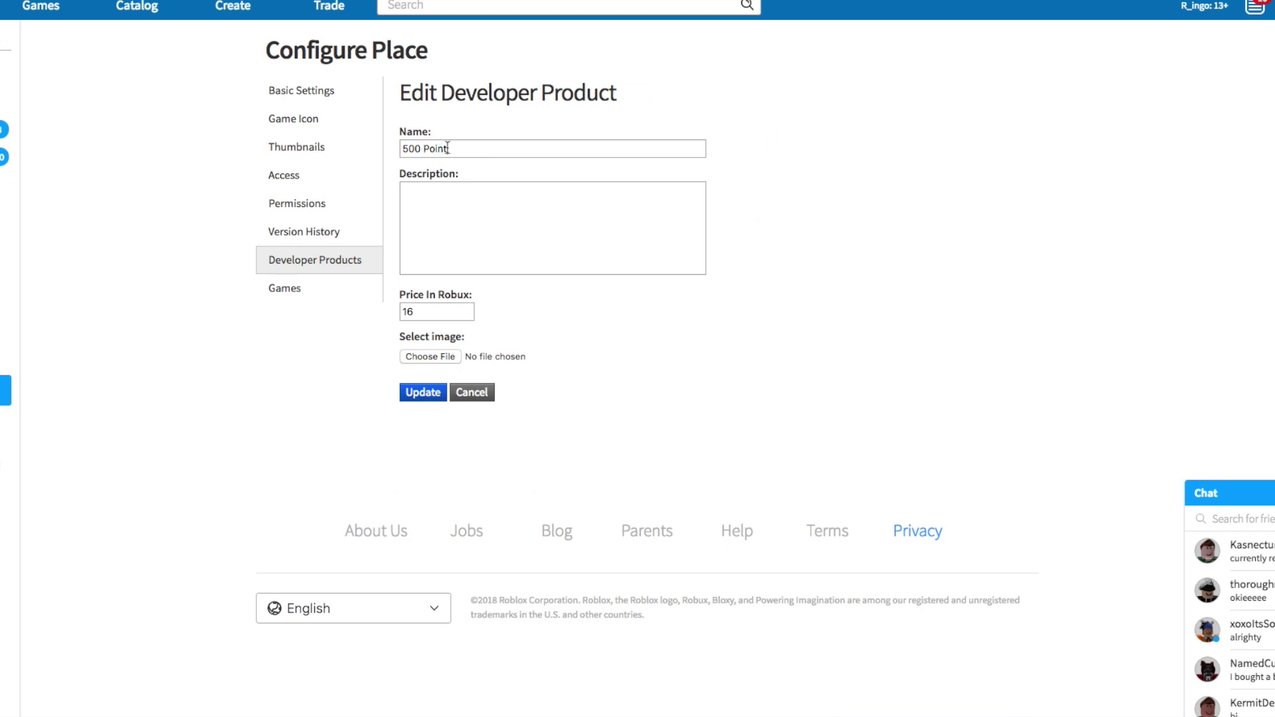
pyautogui.press('Return')
# Create the Prestige developer product priced at 29 Robux
pyautogui.click(625, 92)
pyautogui.click(563, 149)
pyautogui.write('Prestige')
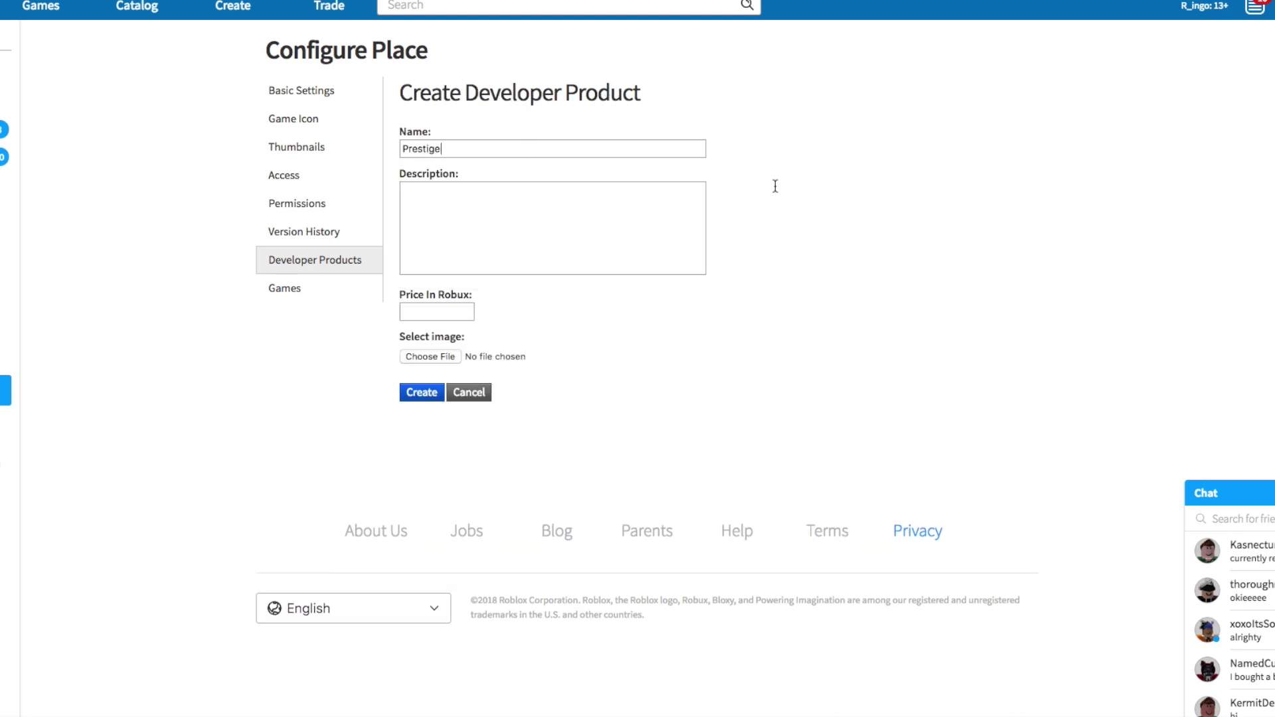
pyautogui.click(428, 312)
pyautogui.write('29')
pyautogui.click(435, 395)
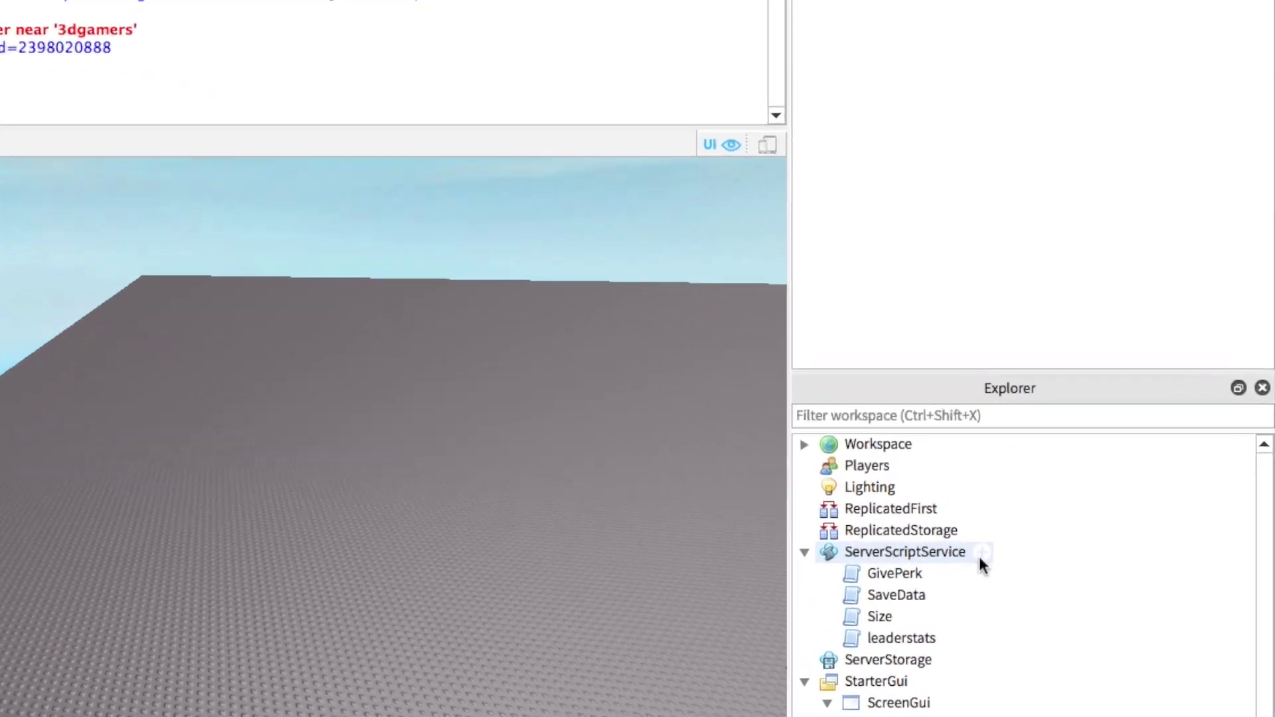
# Insert a Script into ServerScriptService and rename it Products
pyautogui.click(981, 558)
pyautogui.click(881, 166)
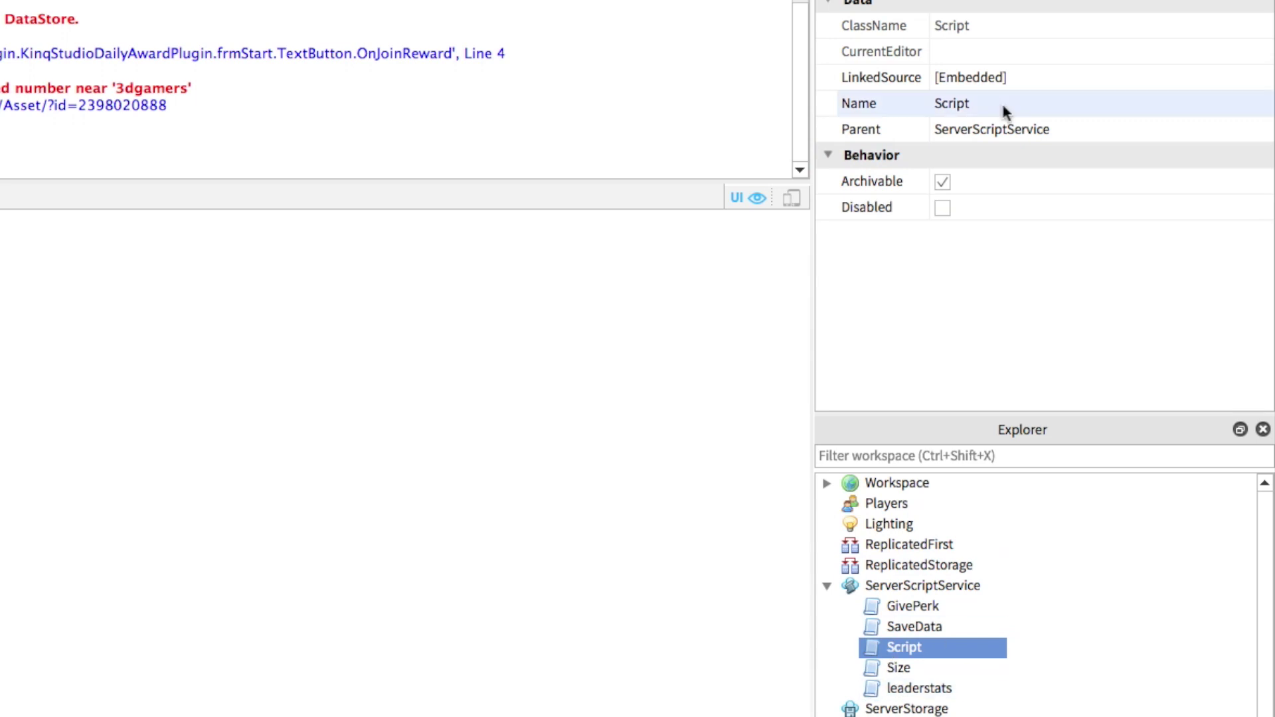
pyautogui.click(1001, 101)
pyautogui.press('BackSpace')
pyautogui.write('ducts')
pyautogui.press('Return')
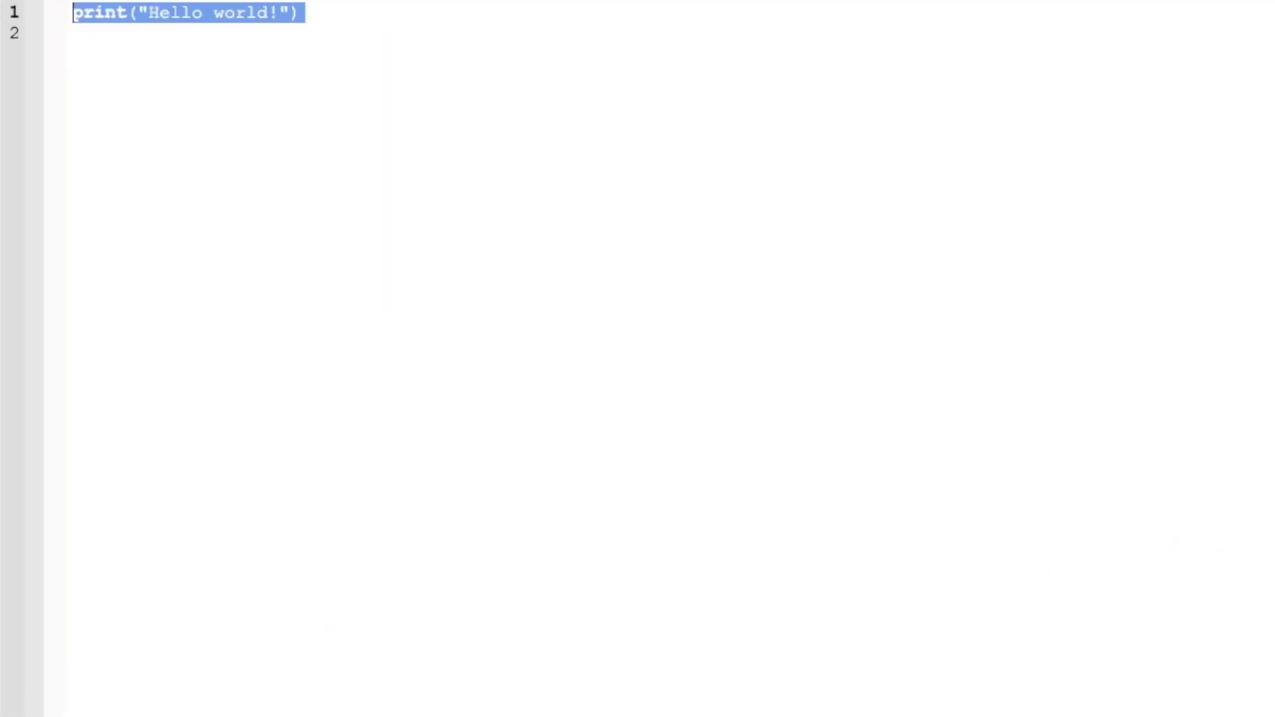
# Replace the default print line with local MarketplaceService = game:GetService("MarketplaceService")
pyautogui.press('BackSpace')
pyautogui.write('l')
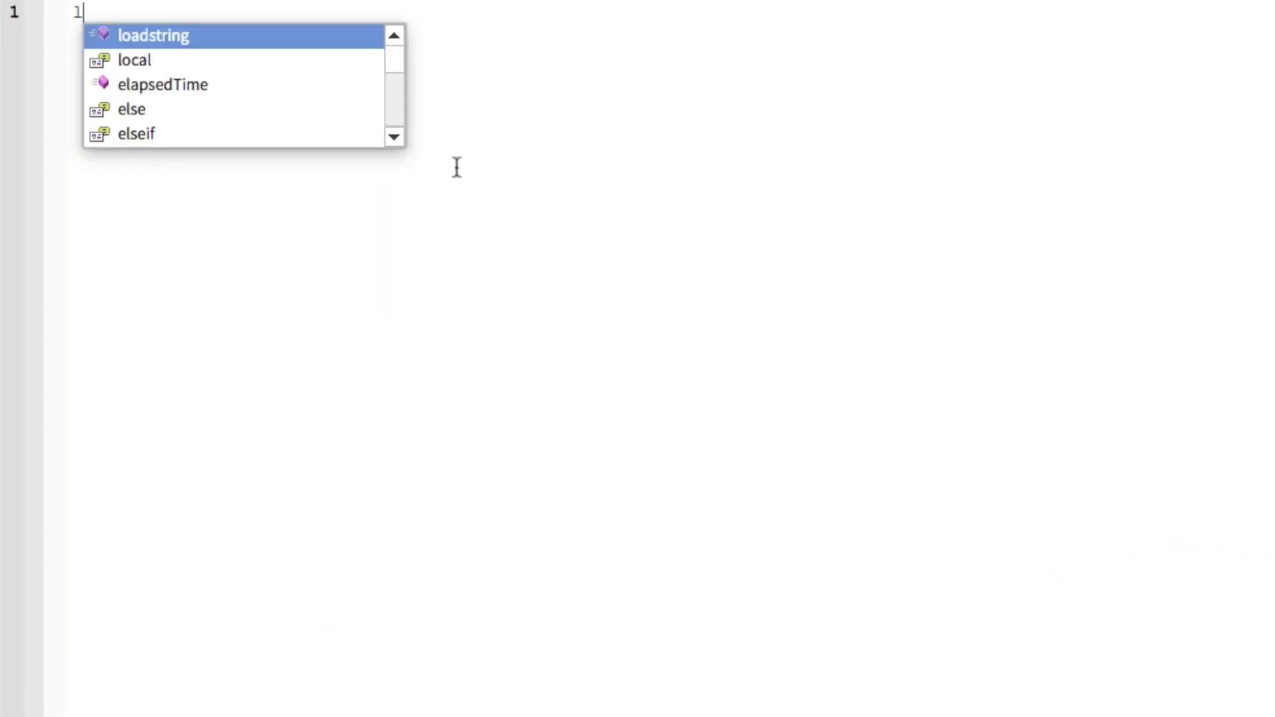
pyautogui.write('ocal Mar')
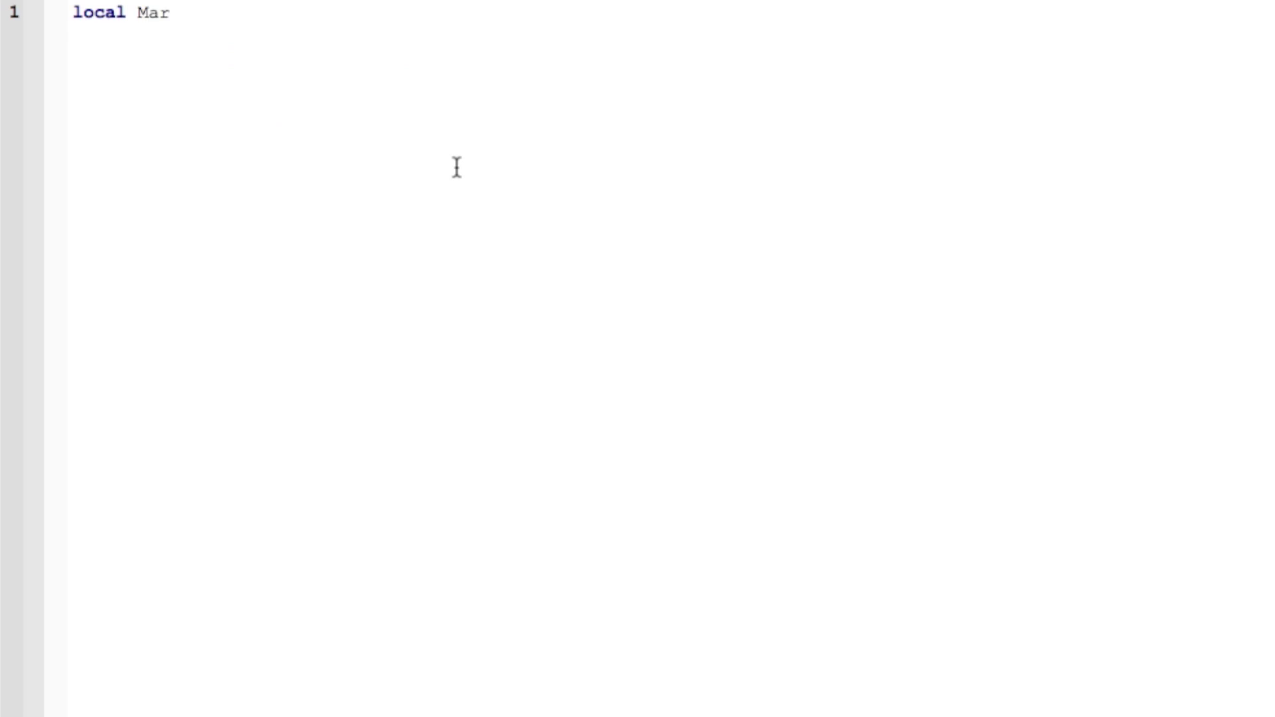
pyautogui.write('ketplaceSer')
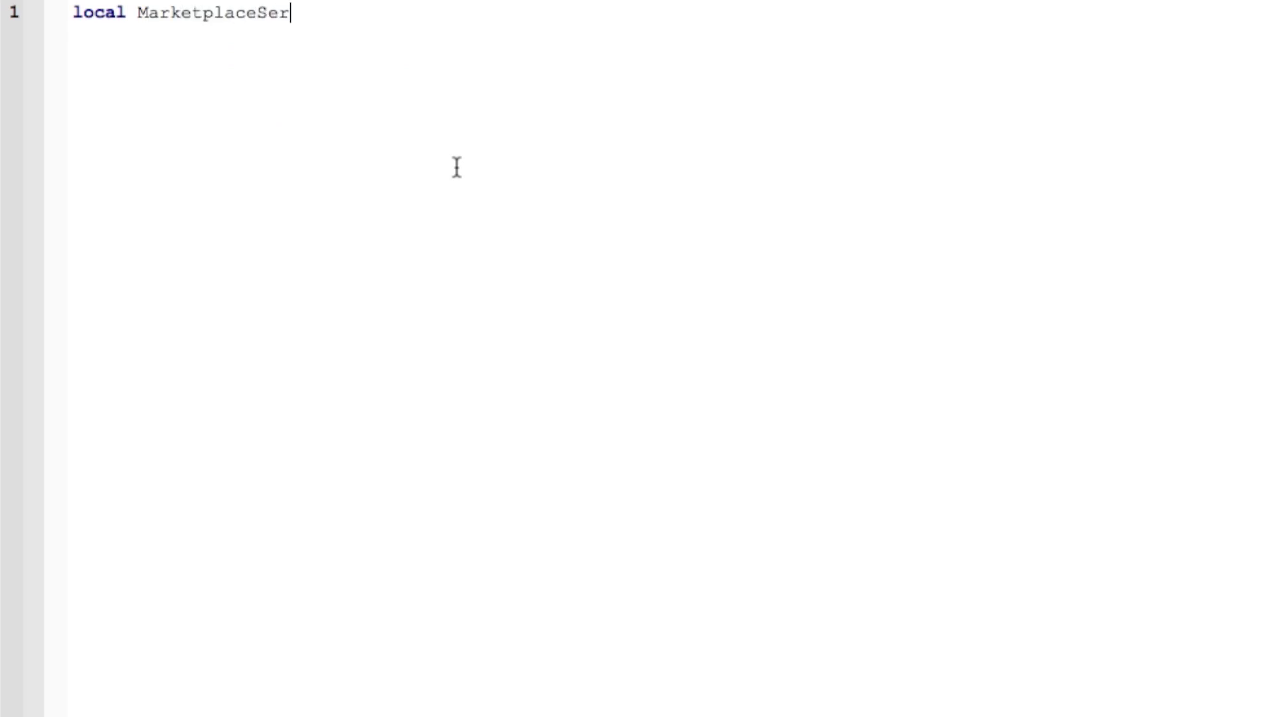
pyautogui.write('vice = gam')
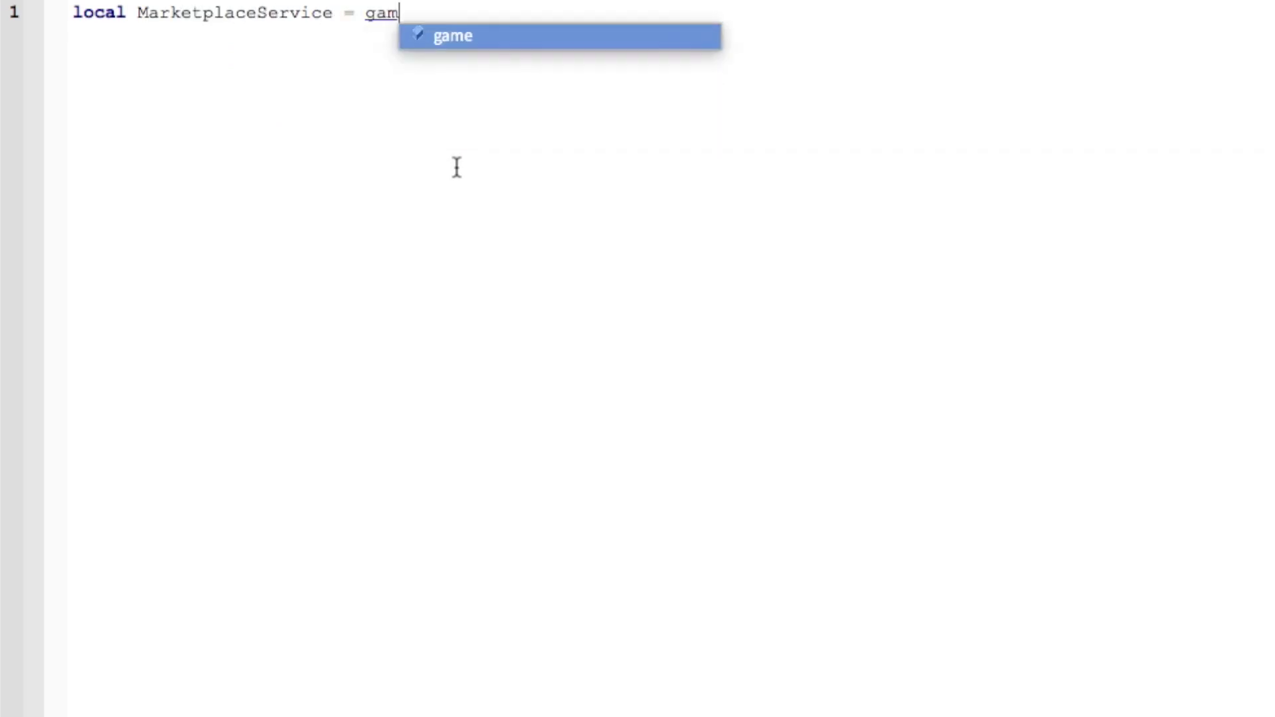
pyautogui.write('e:GetSer')
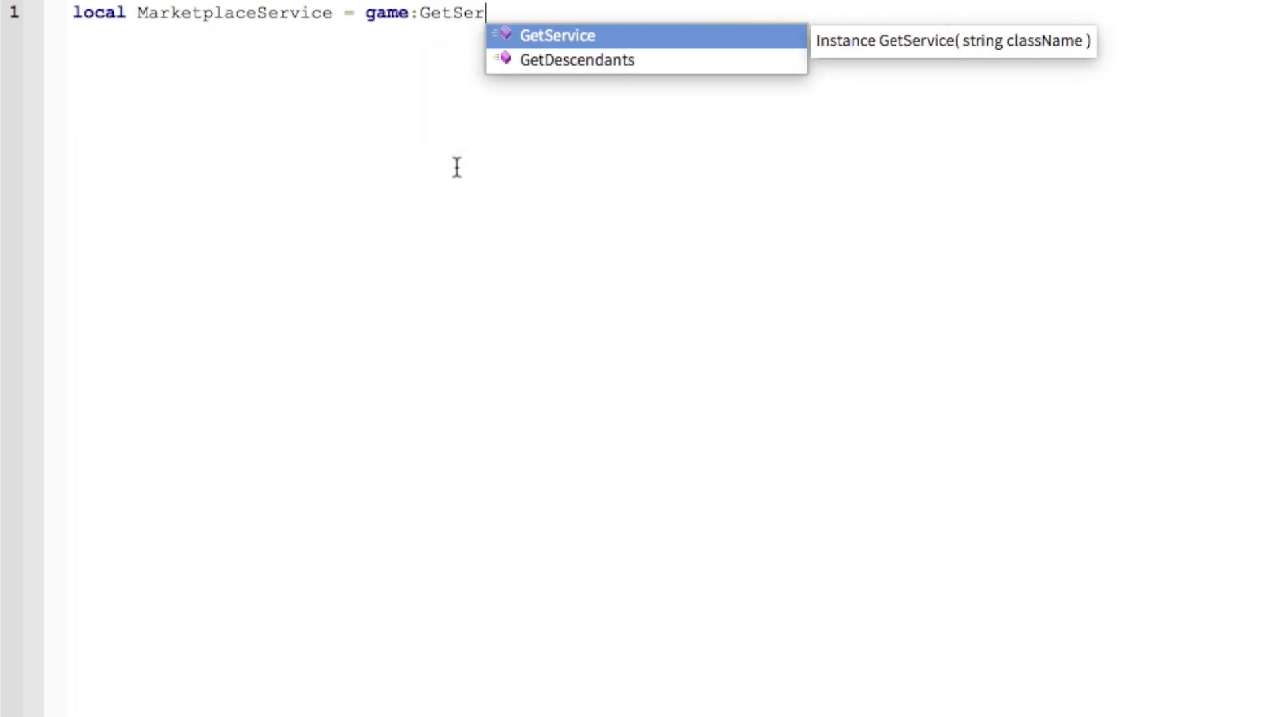
pyautogui.press('Tab')
pyautogui.write('("M')
pyautogui.press('Tab')
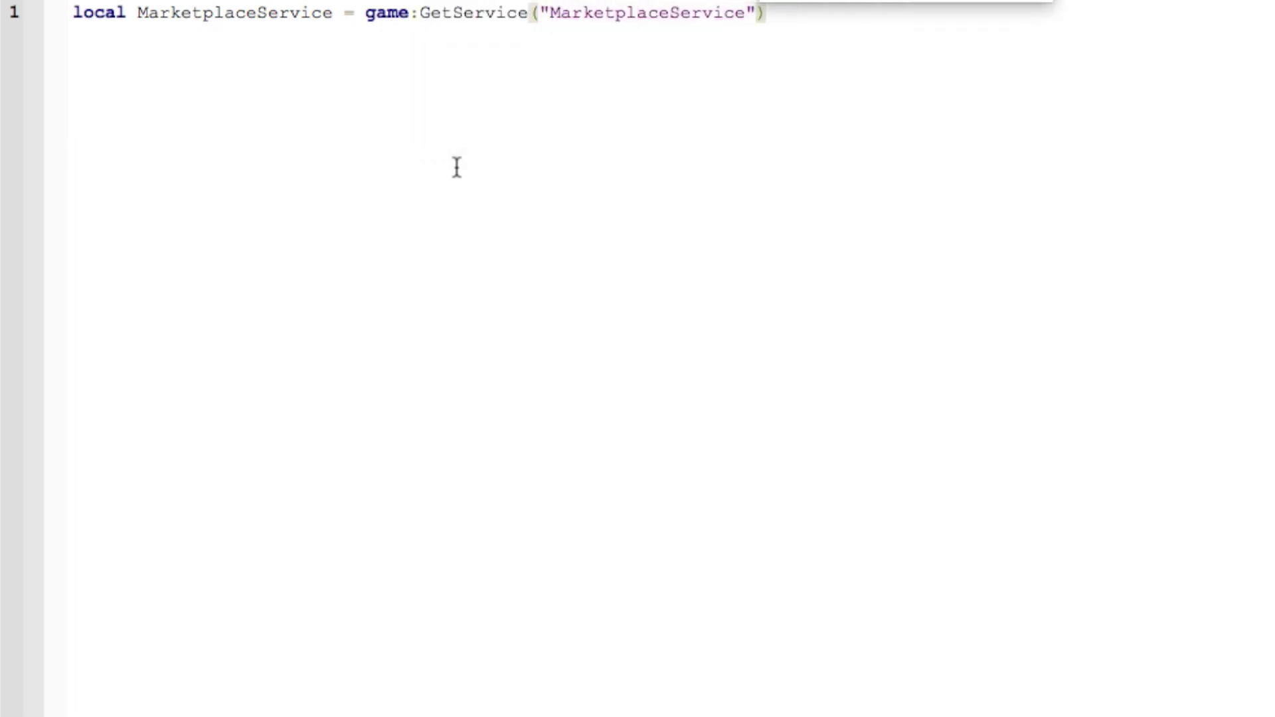
pyautogui.write(')')
pyautogui.press('Return')
pyautogui.press('Return')
pyautogui.write('local P')
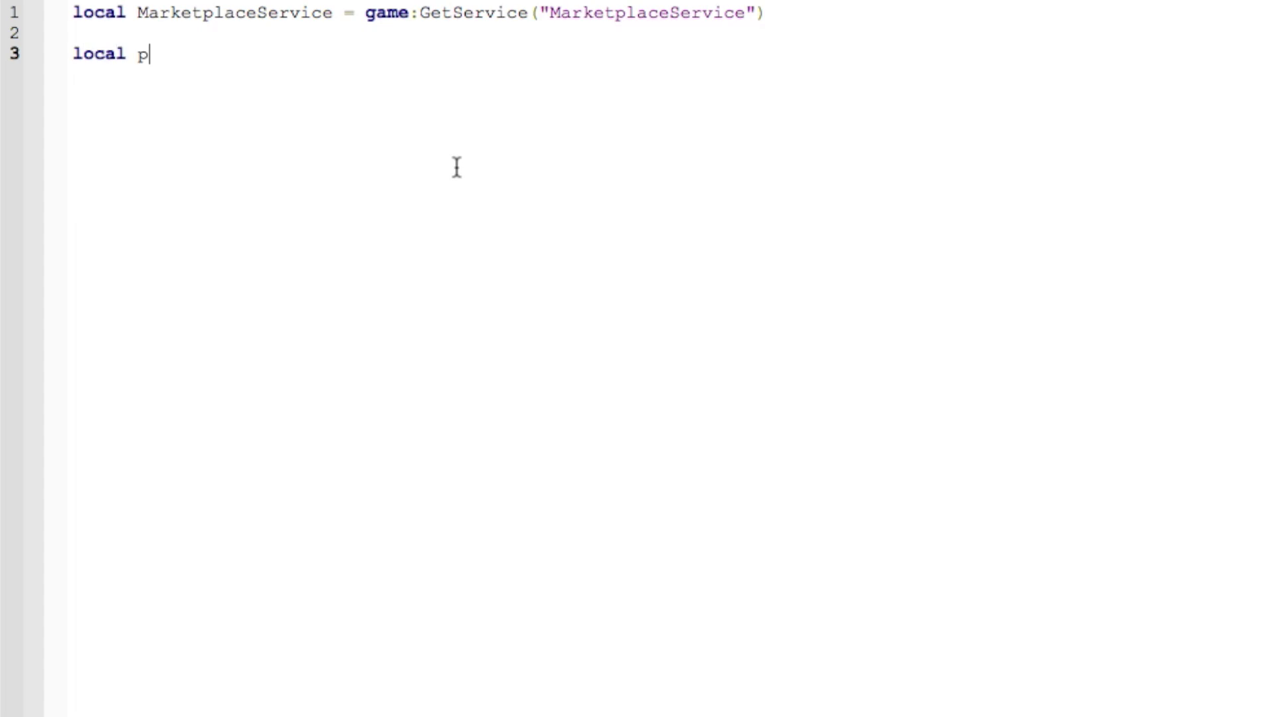
pyautogui.write('roducts = {')
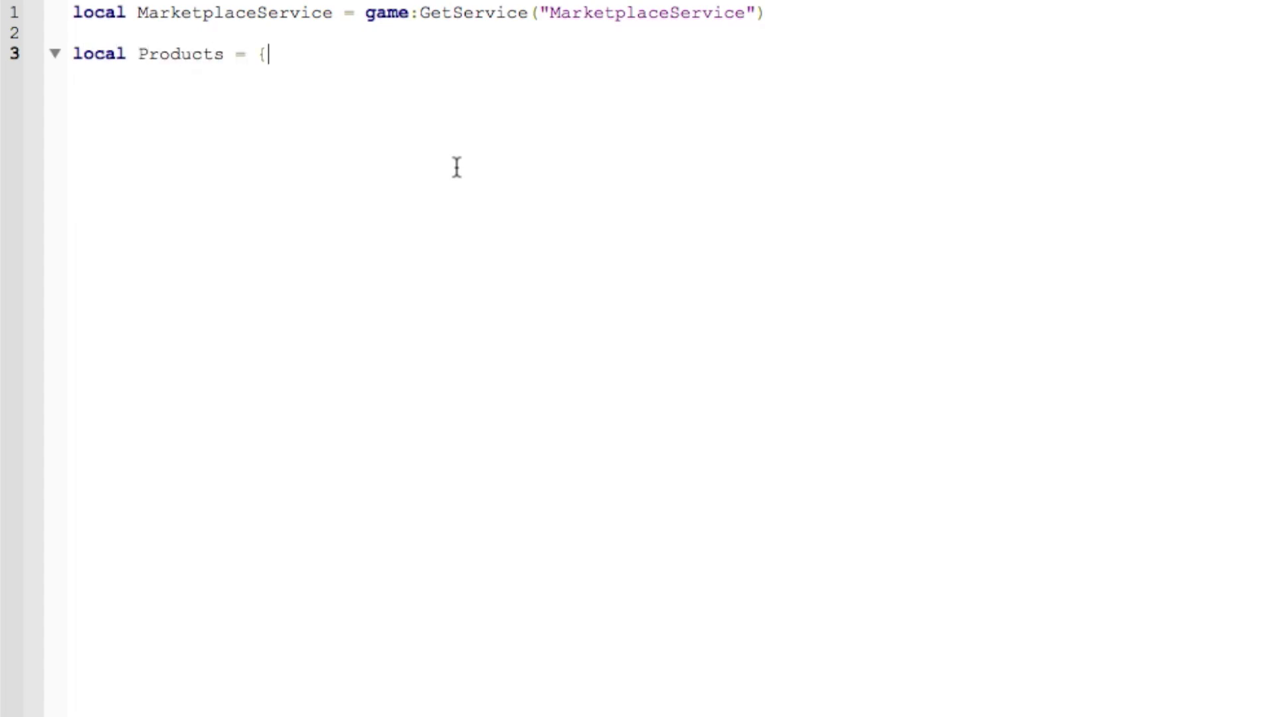
# Add a Products table containing an empty function(receipt, player) entry
pyautogui.press('Return')
pyautogui.write('funct')
pyautogui.press('Tab')
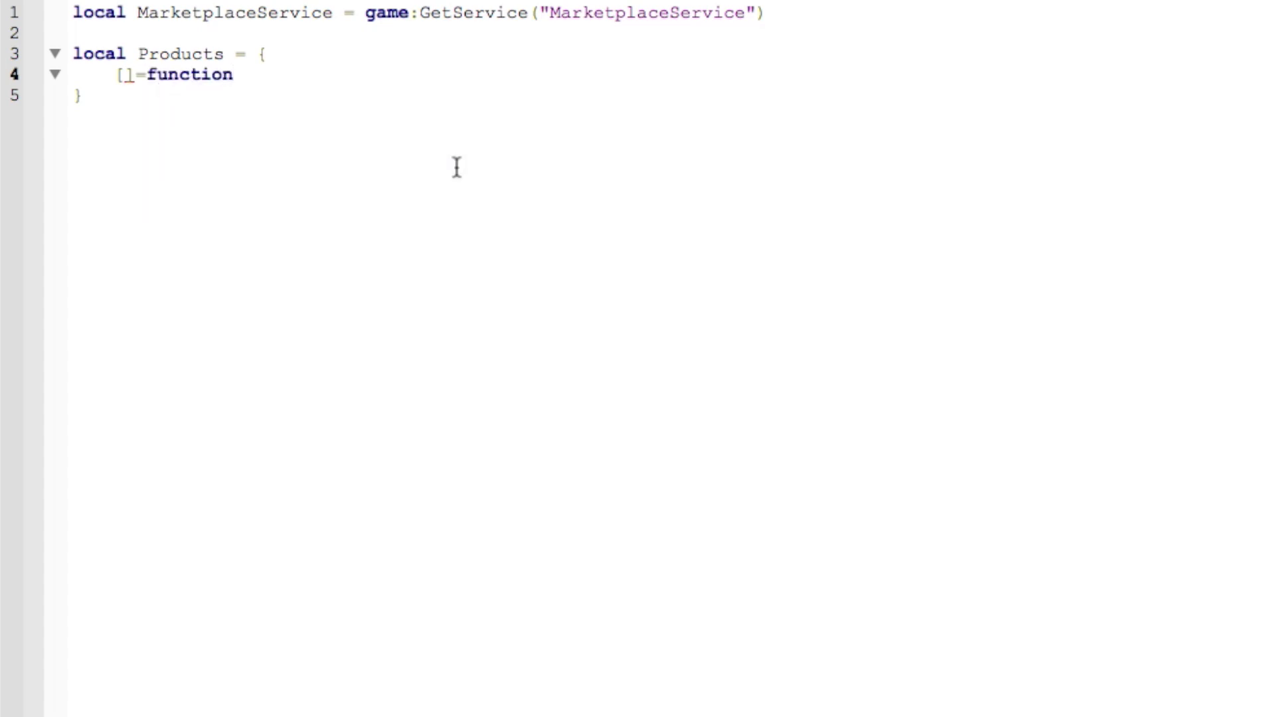
pyautogui.write('rec')
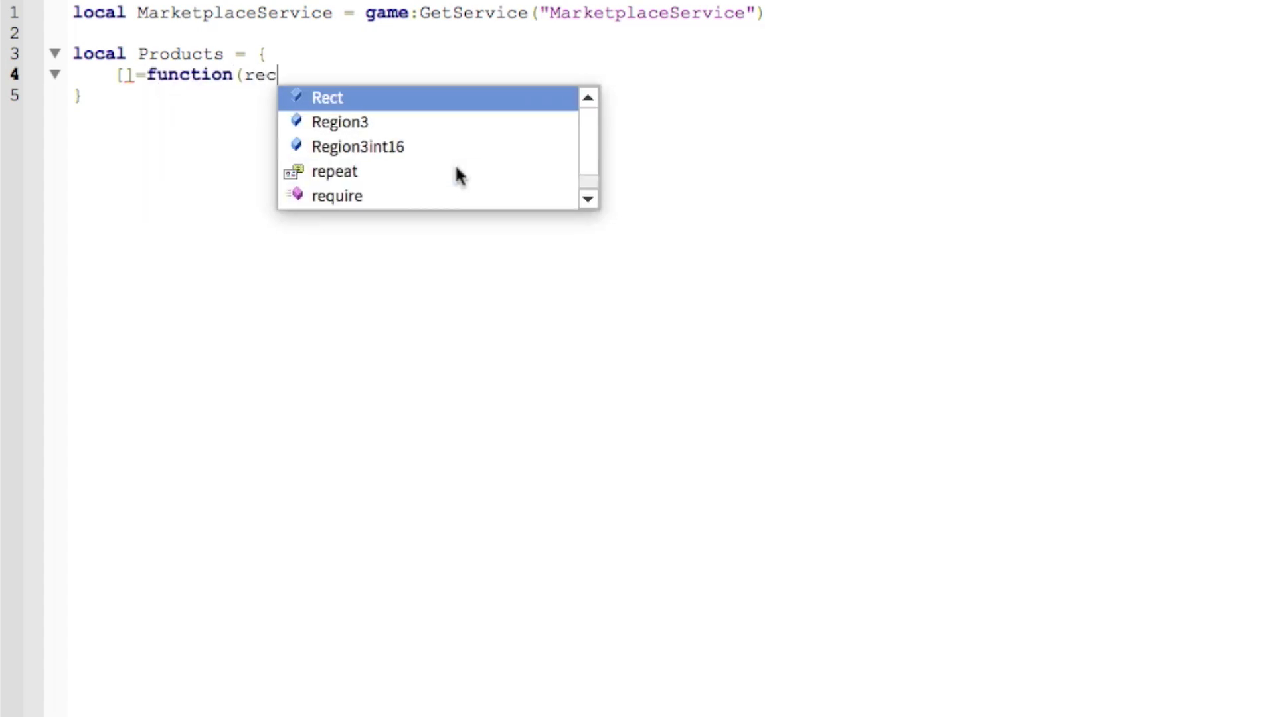
pyautogui.write('eipt,pla')
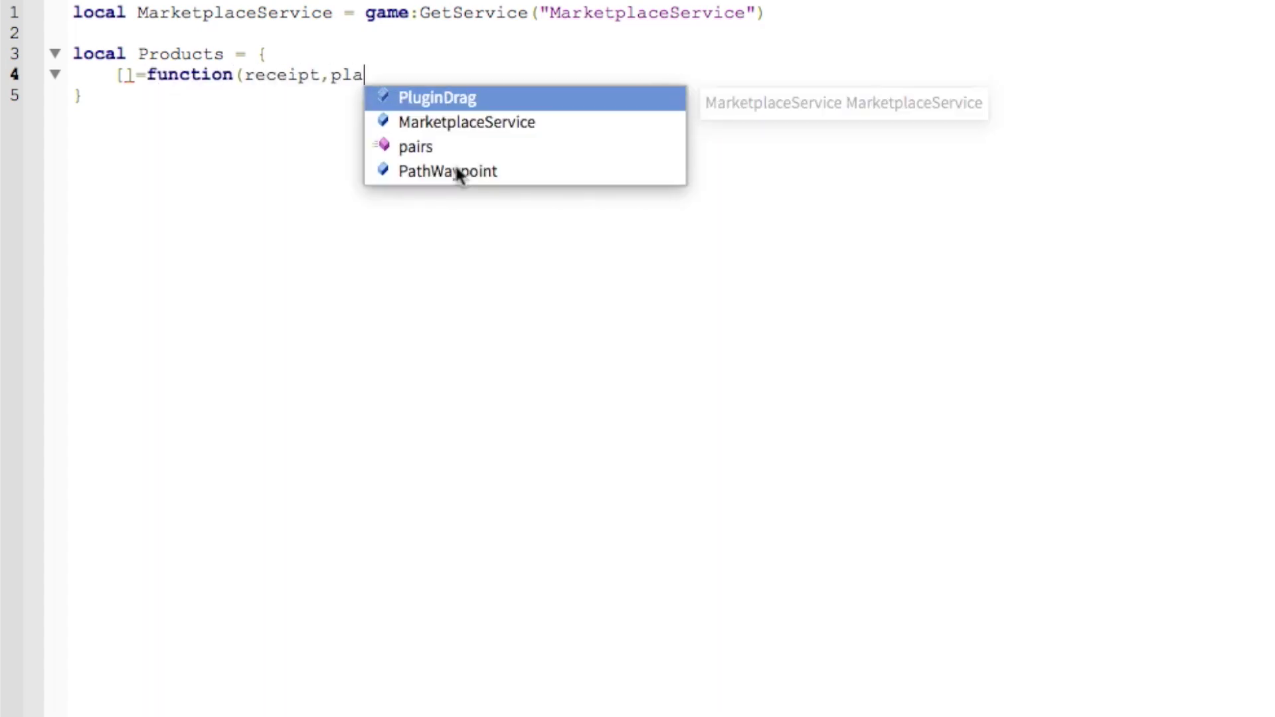
pyautogui.write('yer)')
pyautogui.press('Return')
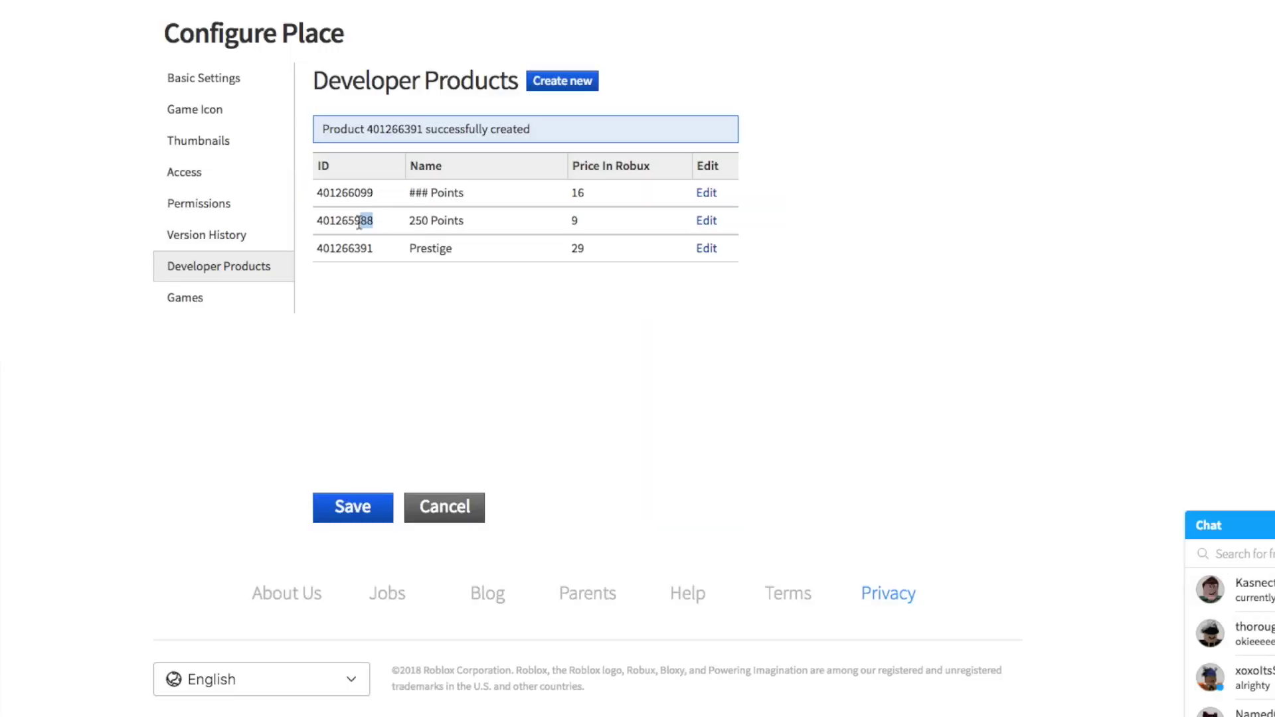
pyautogui.moveTo(360, 223); pyautogui.dragTo(327, 232)
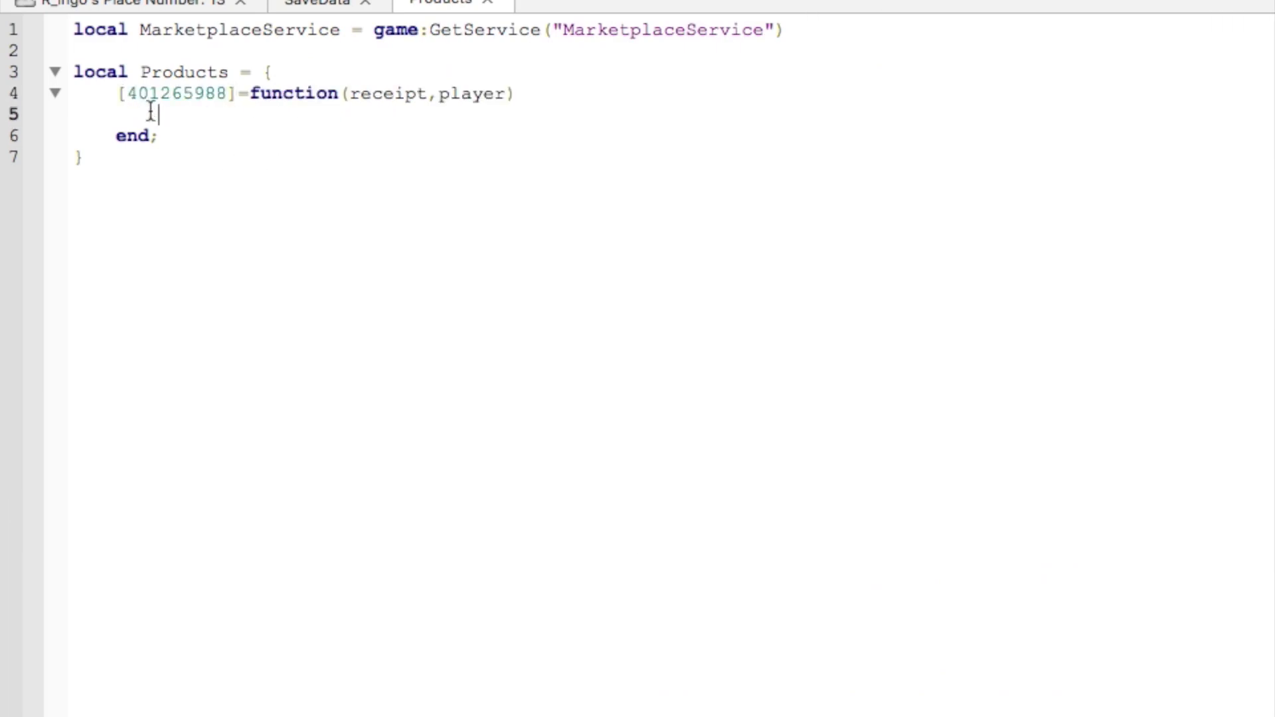
pyautogui.write('player.leaderstats')
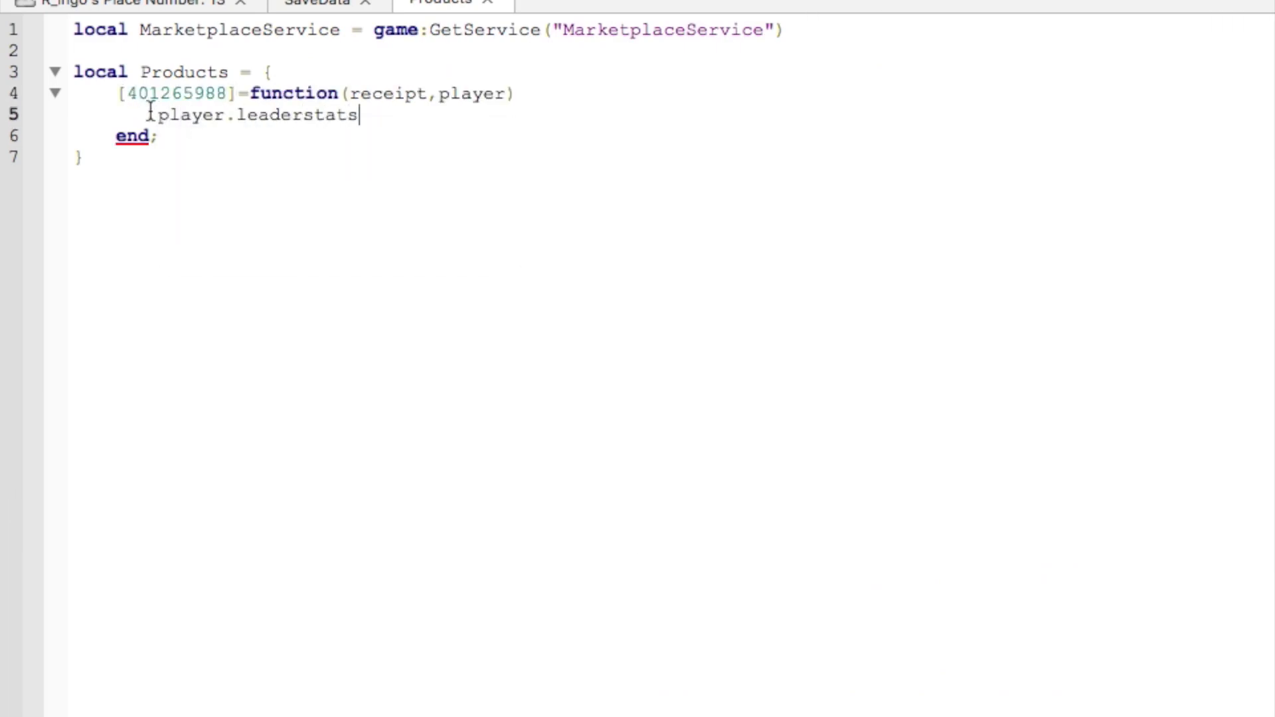
pyautogui.write('.Points.Value = p')
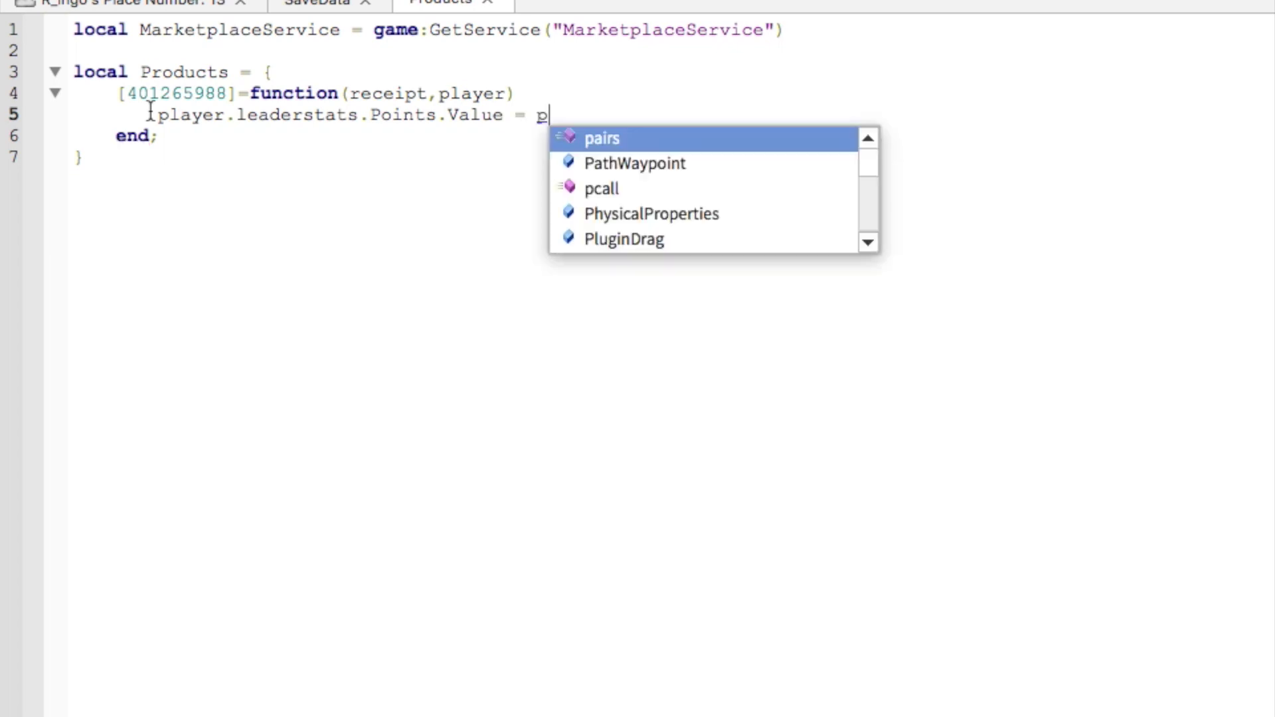
pyautogui.write('layer.leaders')
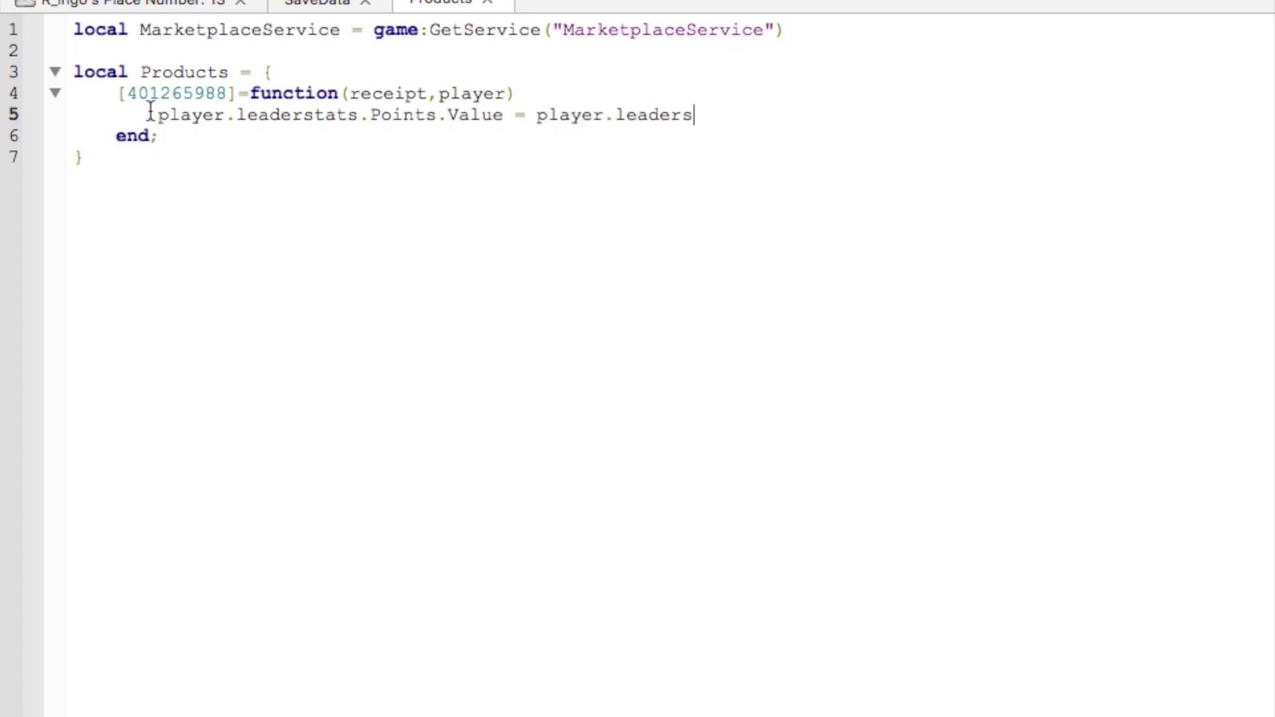
pyautogui.write('tats.Points.Value')
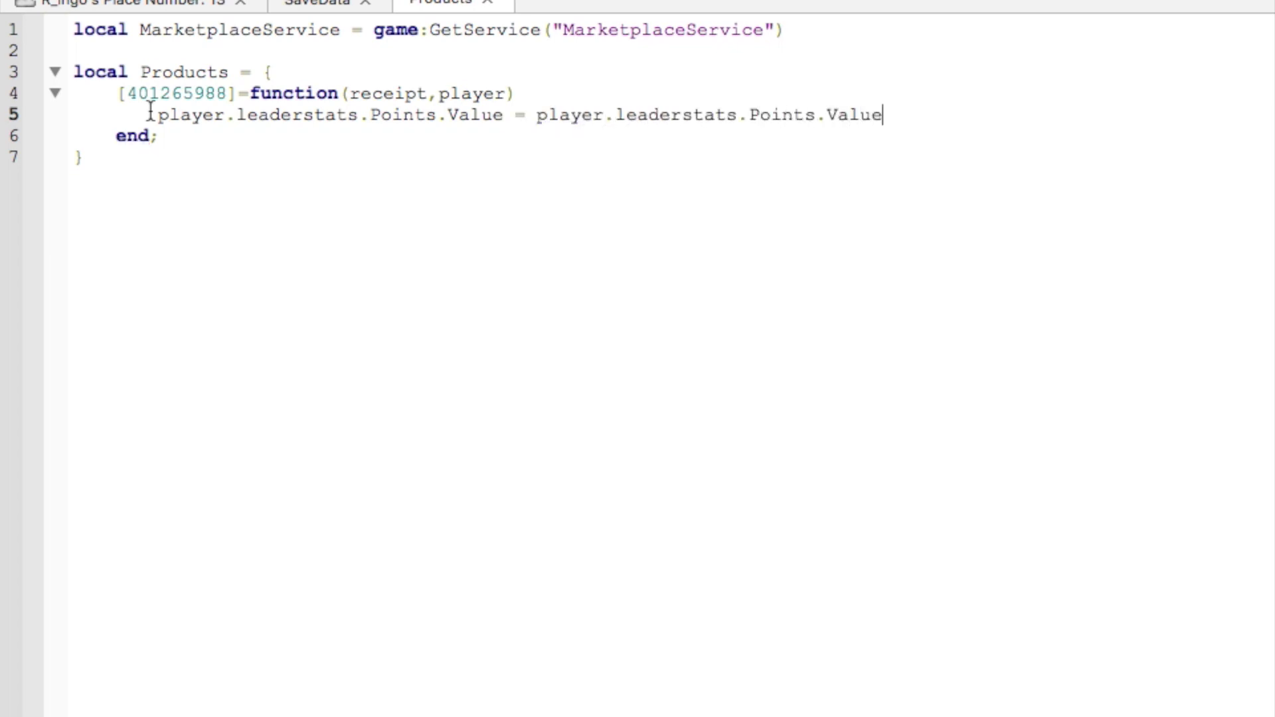
pyautogui.write(' +250')
# Write the [401265988] entry adding 250 to leaderstats Points, commented '--250 points'
pyautogui.press('Up')
pyautogui.write('--')
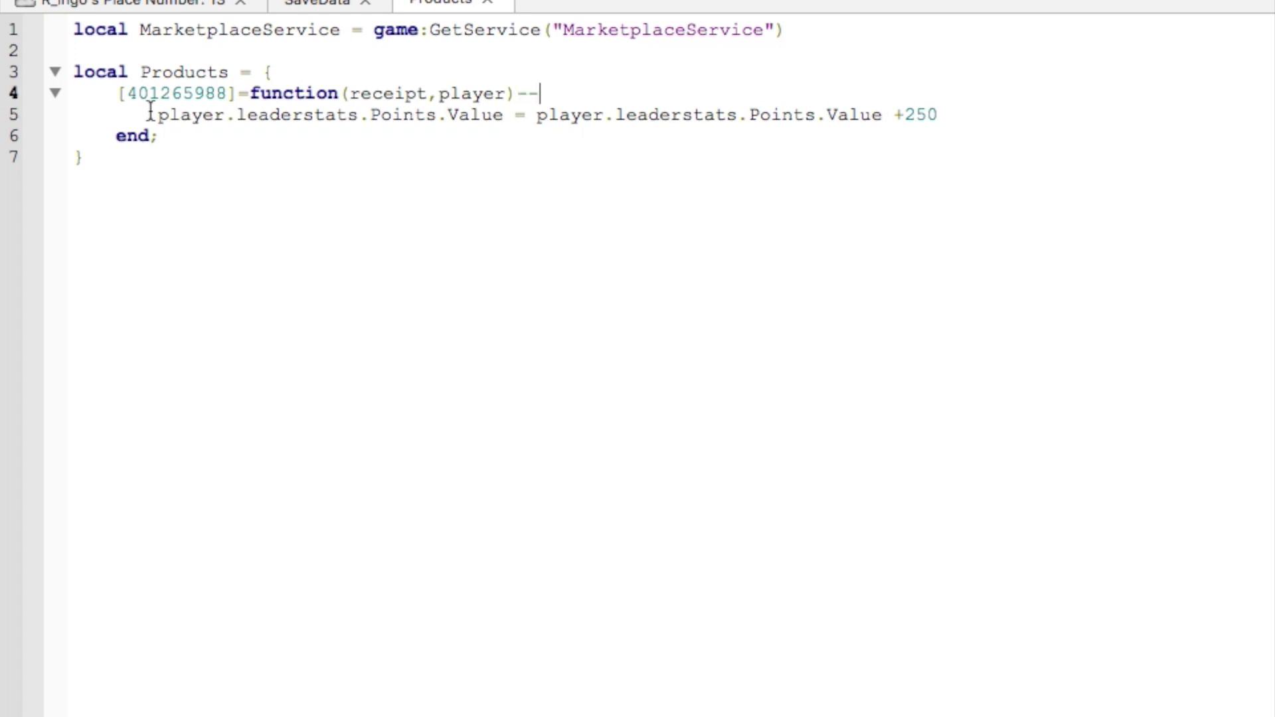
pyautogui.write('250 points')
pyautogui.moveTo(186, 136); pyautogui.dragTo(120, 95)
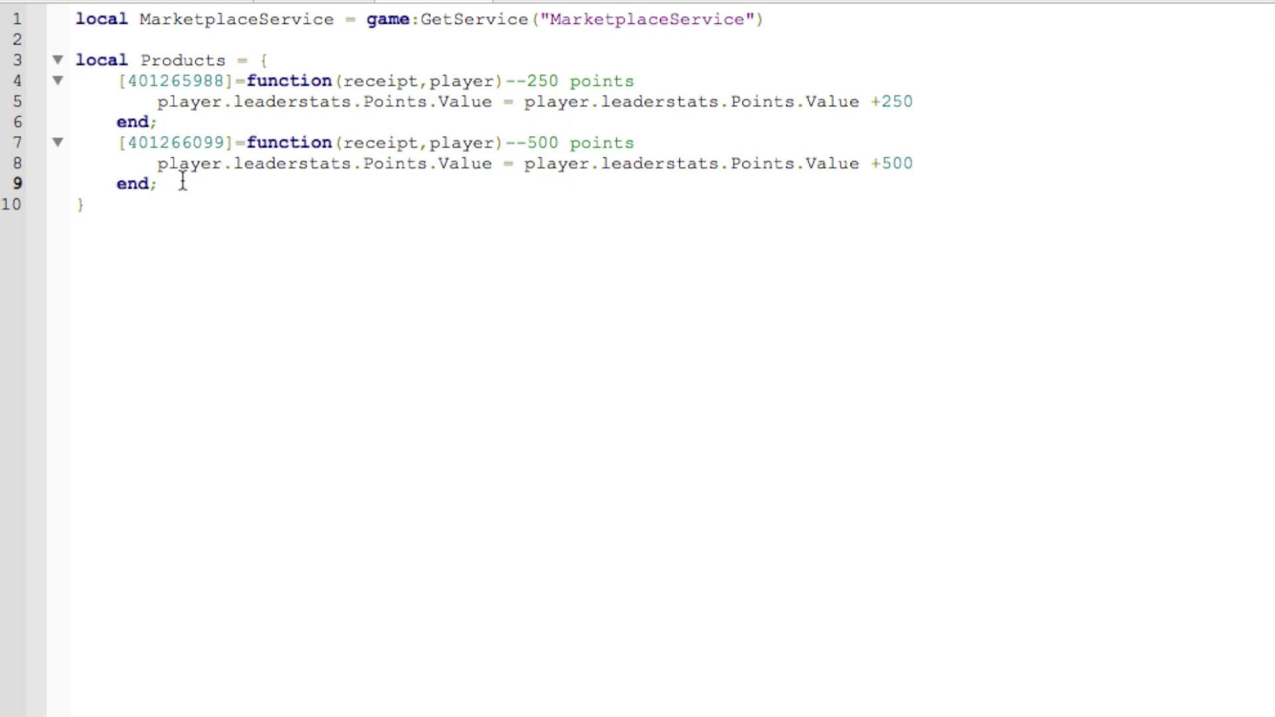
# Duplicate the 500-point block and give the copy product ID 401266391
pyautogui.moveTo(182, 183); pyautogui.dragTo(115, 141)
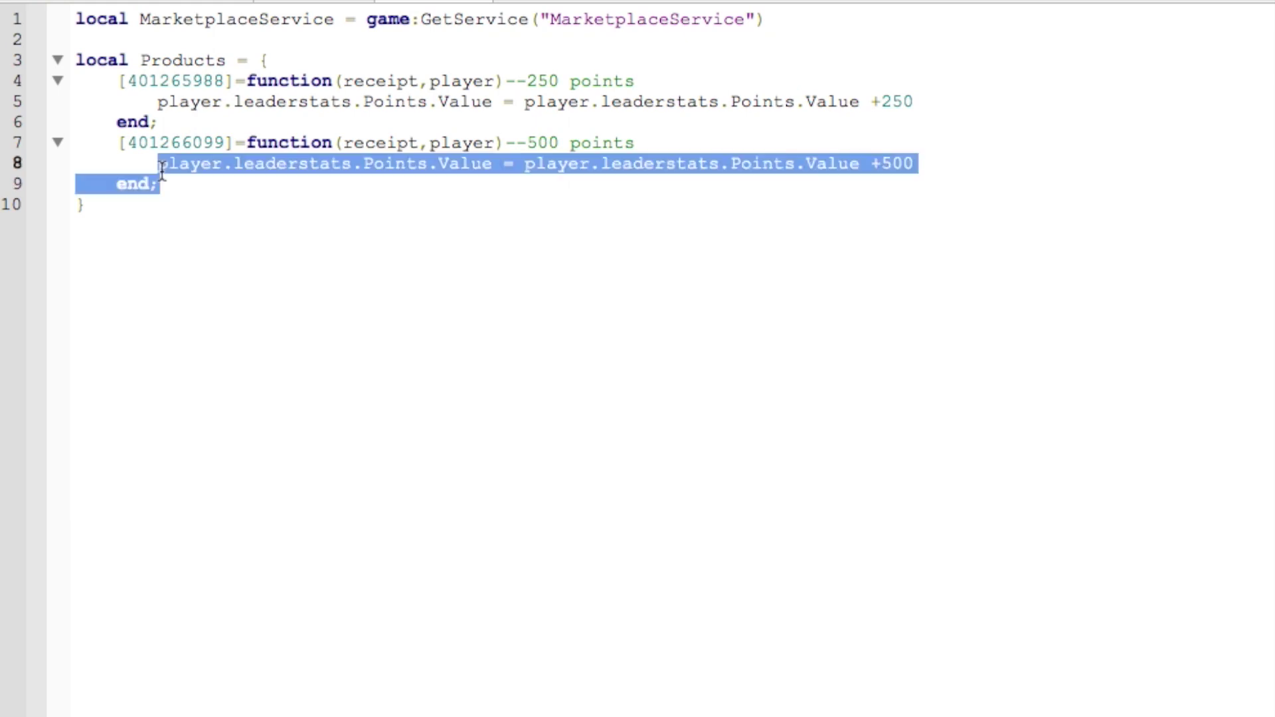
pyautogui.press('Right')
pyautogui.press('Return')
pyautogui.write('[401266099]=function(receipt,player)--500 points \t\tplayer.leaderstats.Points.Value = player.leaderstats.Points.Value +500 \tend;')
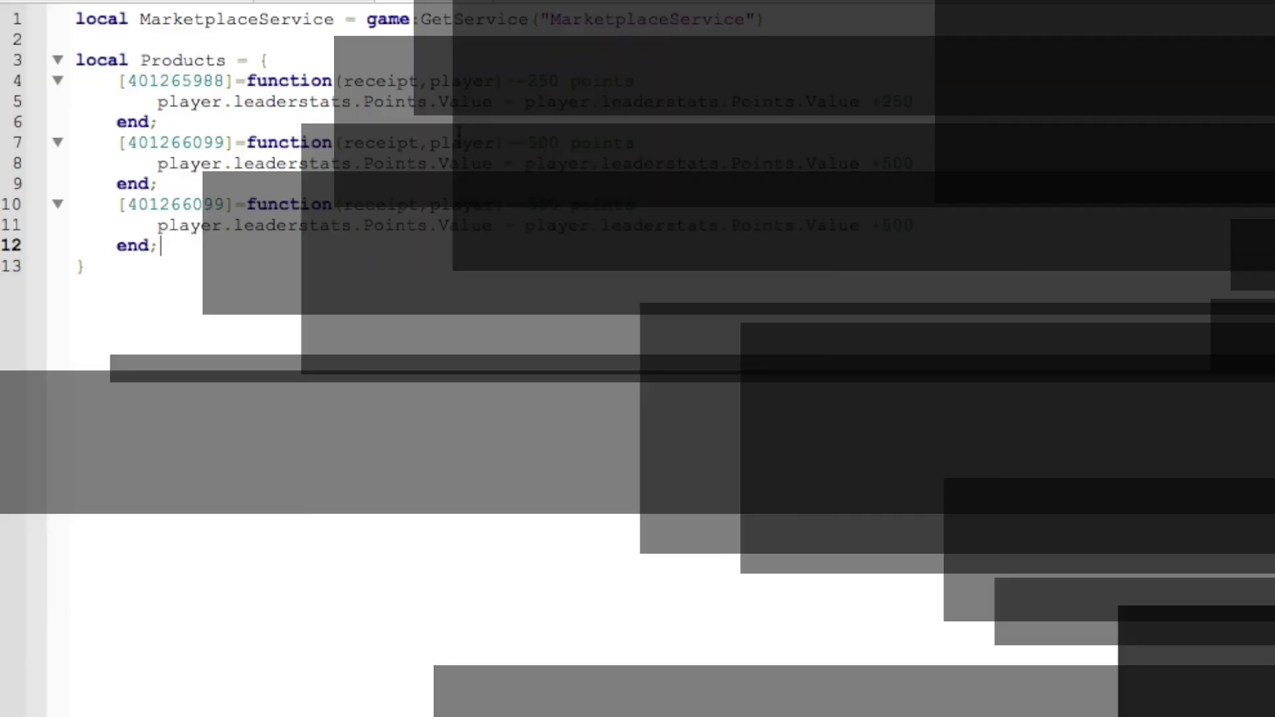
pyautogui.doubleClick(210, 205)
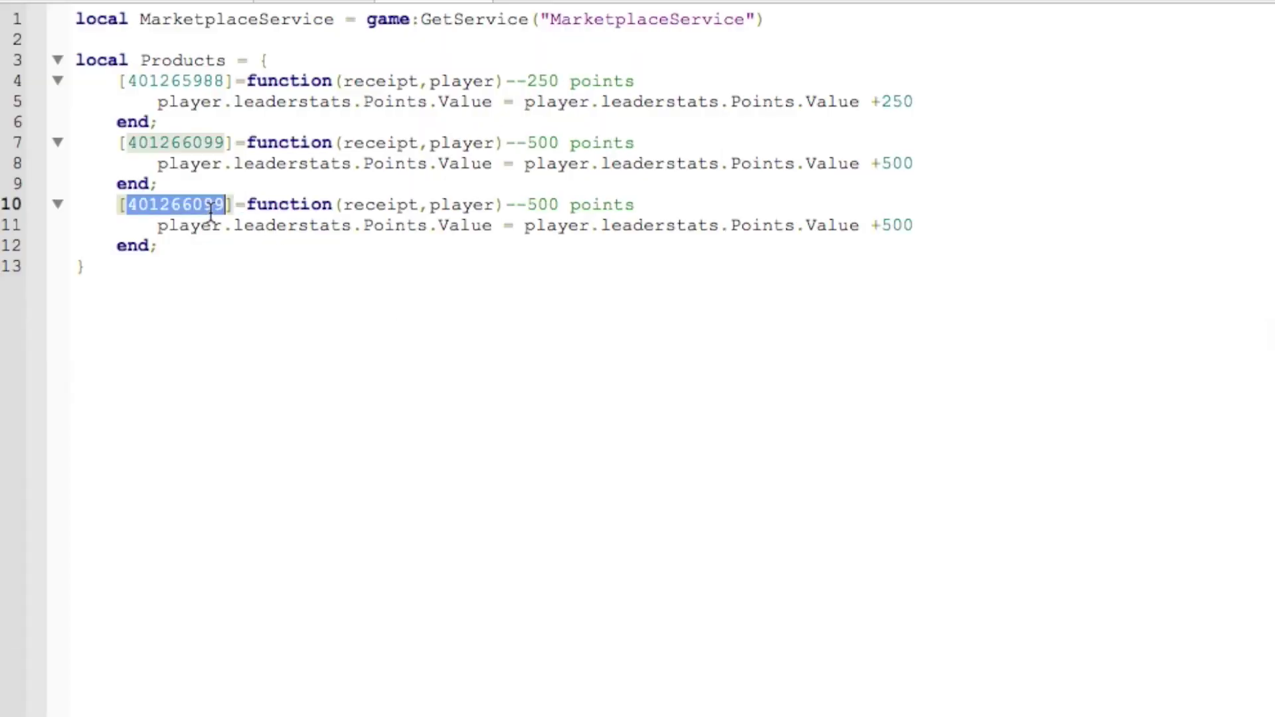
pyautogui.write('401266391')
# Edit the copy's comment and make it add 1 to Prestige instead of 500 Points
pyautogui.click(561, 205)
pyautogui.press('BackSpace')
pyautogui.press('BackSpace')
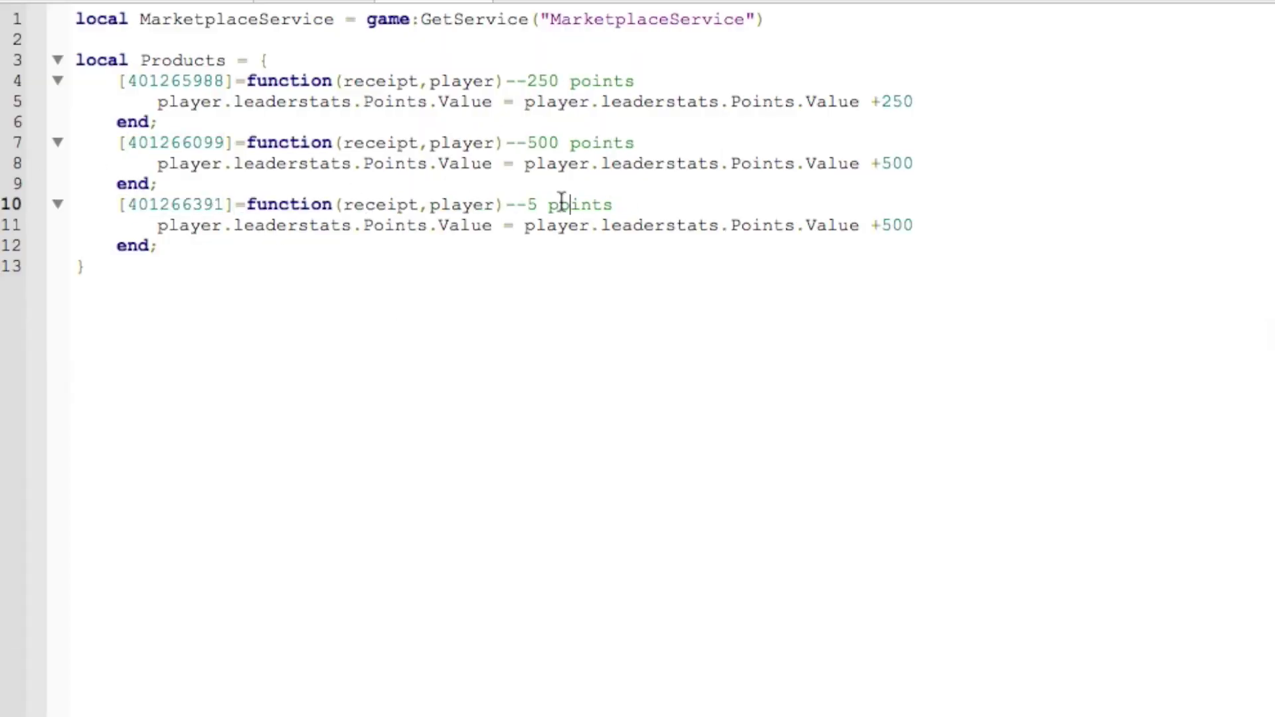
pyautogui.press('BackSpace')
pyautogui.press('BackSpace')
pyautogui.press('BackSpace')
pyautogui.press('BackSpace')
pyautogui.write('Pres')
pyautogui.write('tige')
pyautogui.doubleClick(398, 226)
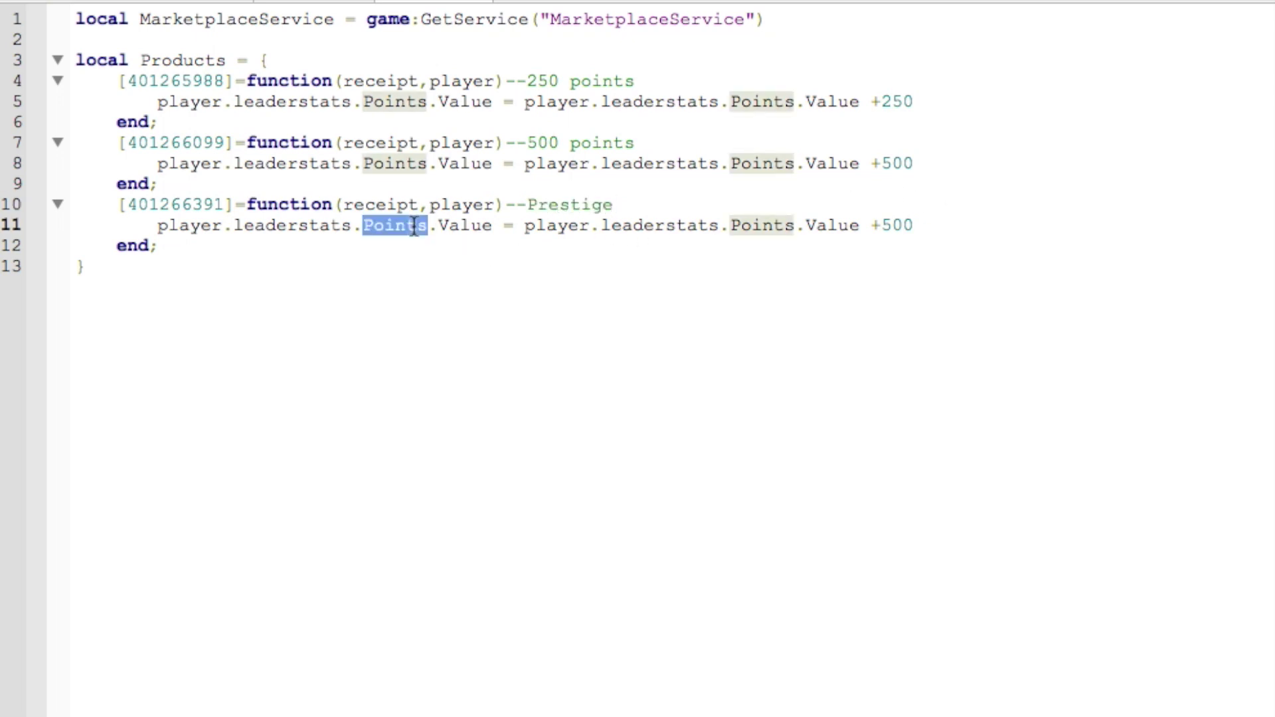
pyautogui.write('Prestige')
pyautogui.doubleClick(767, 226)
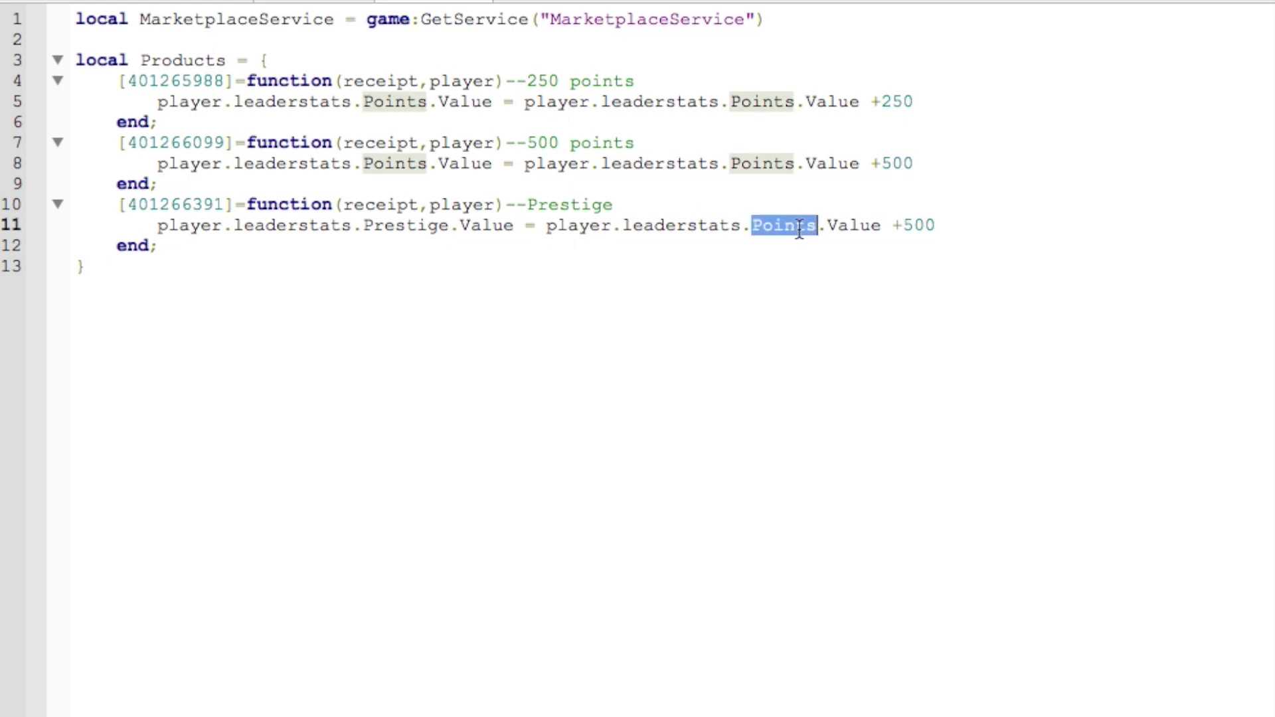
pyautogui.write('Prestige')
pyautogui.click(981, 222)
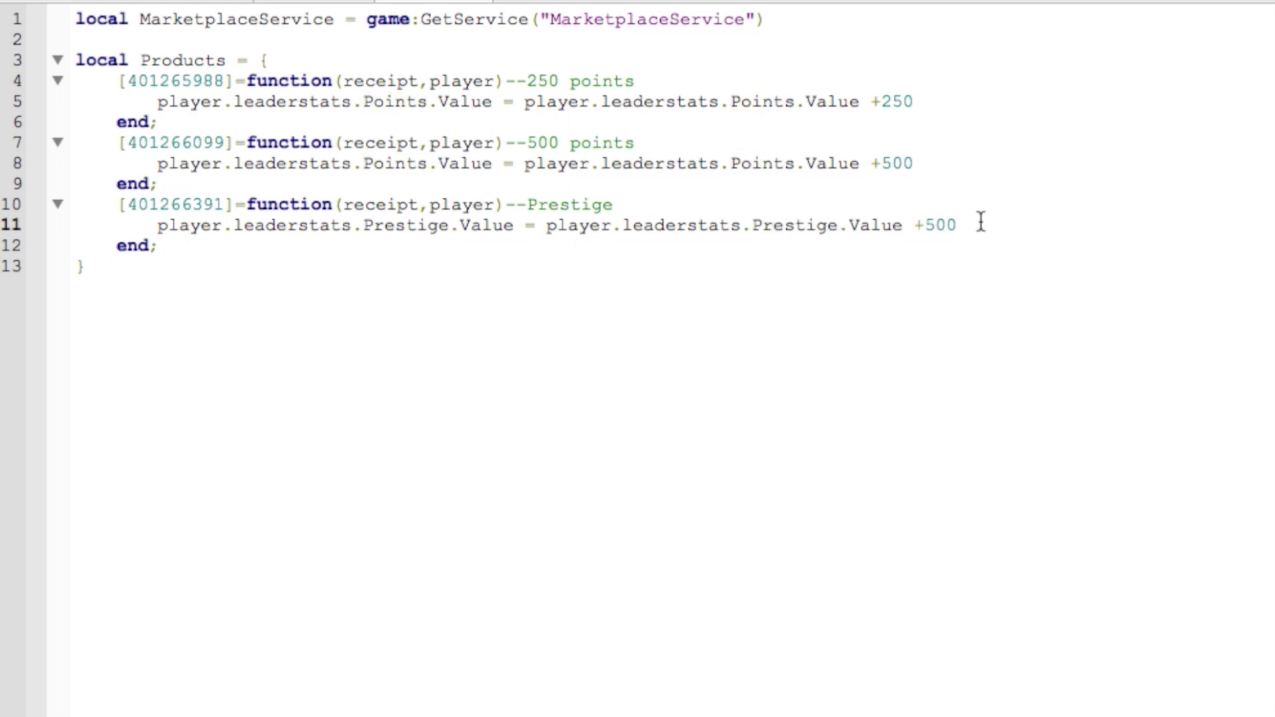
pyautogui.press('BackSpace')
pyautogui.press('BackSpace')
pyautogui.press('BackSpace')
pyautogui.write('1')
# Add lines resetting Points to 0 and calling LoadCharacter(), with blank lines after the table
pyautogui.press('Return')
pyautogui.write('player.leaders')
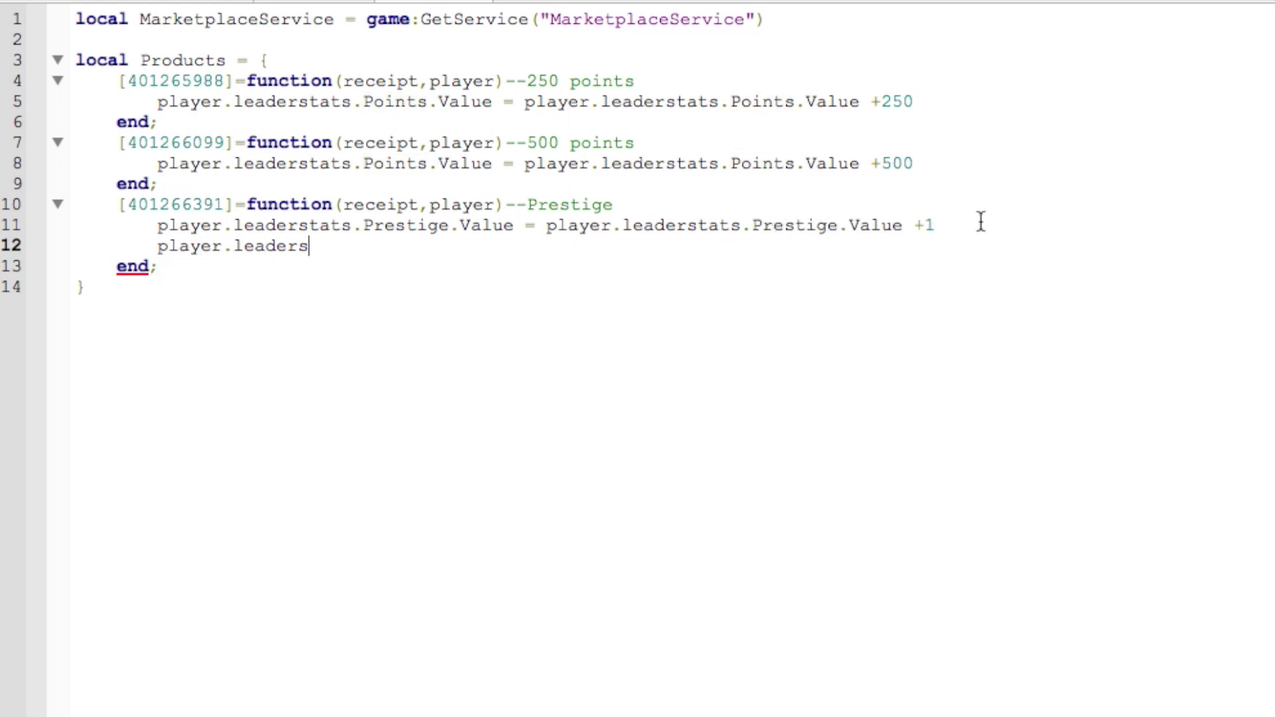
pyautogui.write('tats.Prest')
pyautogui.press('BackSpace')
pyautogui.press('BackSpace')
pyautogui.press('BackSpace')
pyautogui.write('Points.Value = 0')
pyautogui.press('Return')
pyautogui.write('pla')
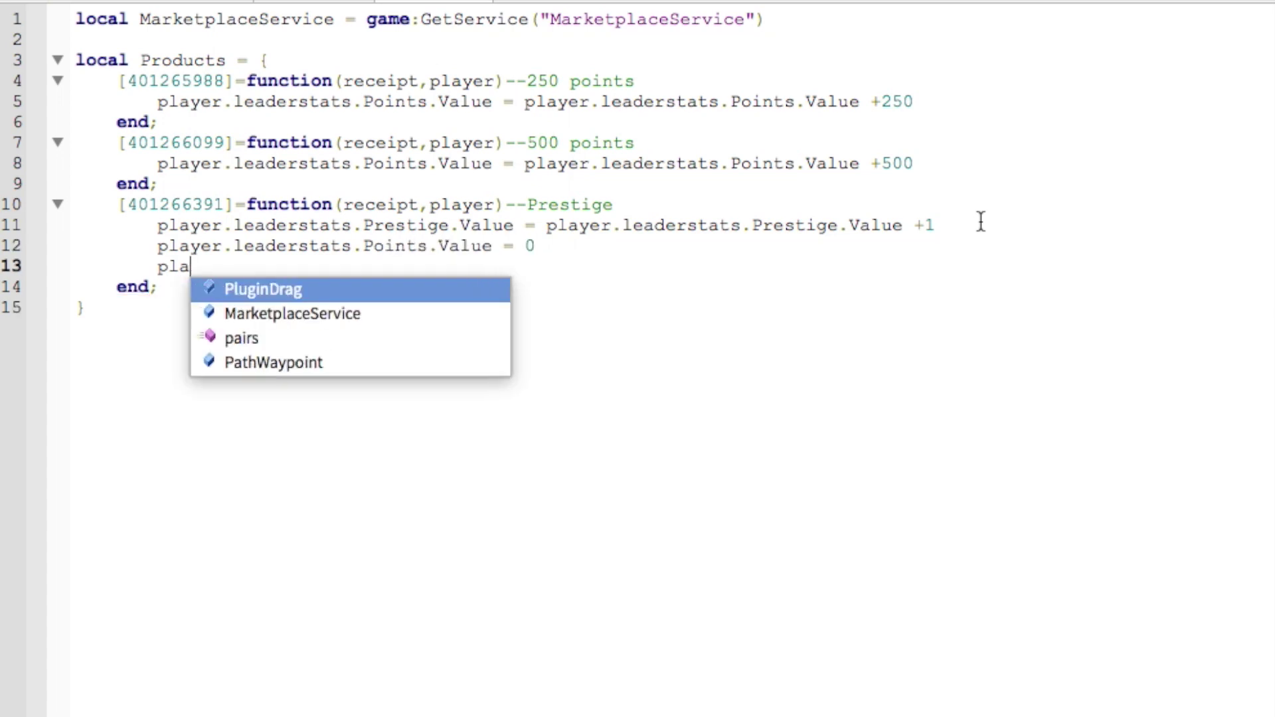
pyautogui.write('yer:LoadChar')
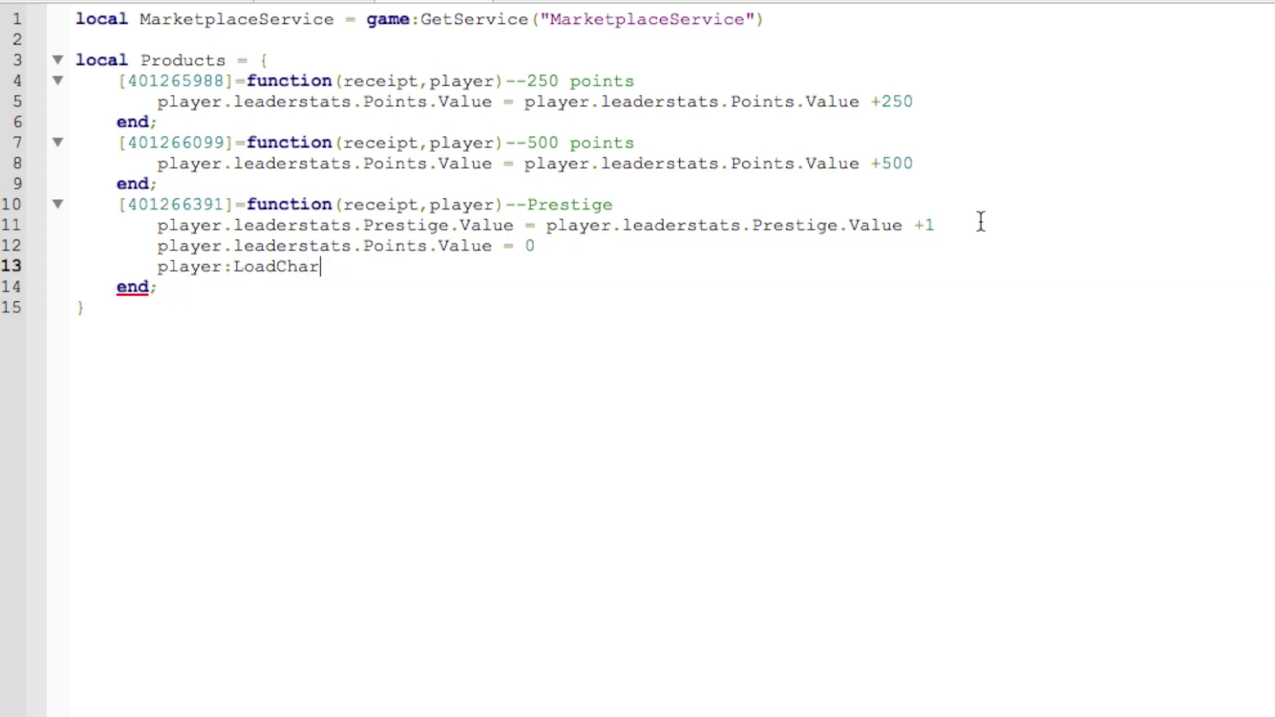
pyautogui.write('acter()')
pyautogui.press('Down')
pyautogui.press('Down')
pyautogui.press('Return')
pyautogui.press('Return')
pyautogui.write('function ')
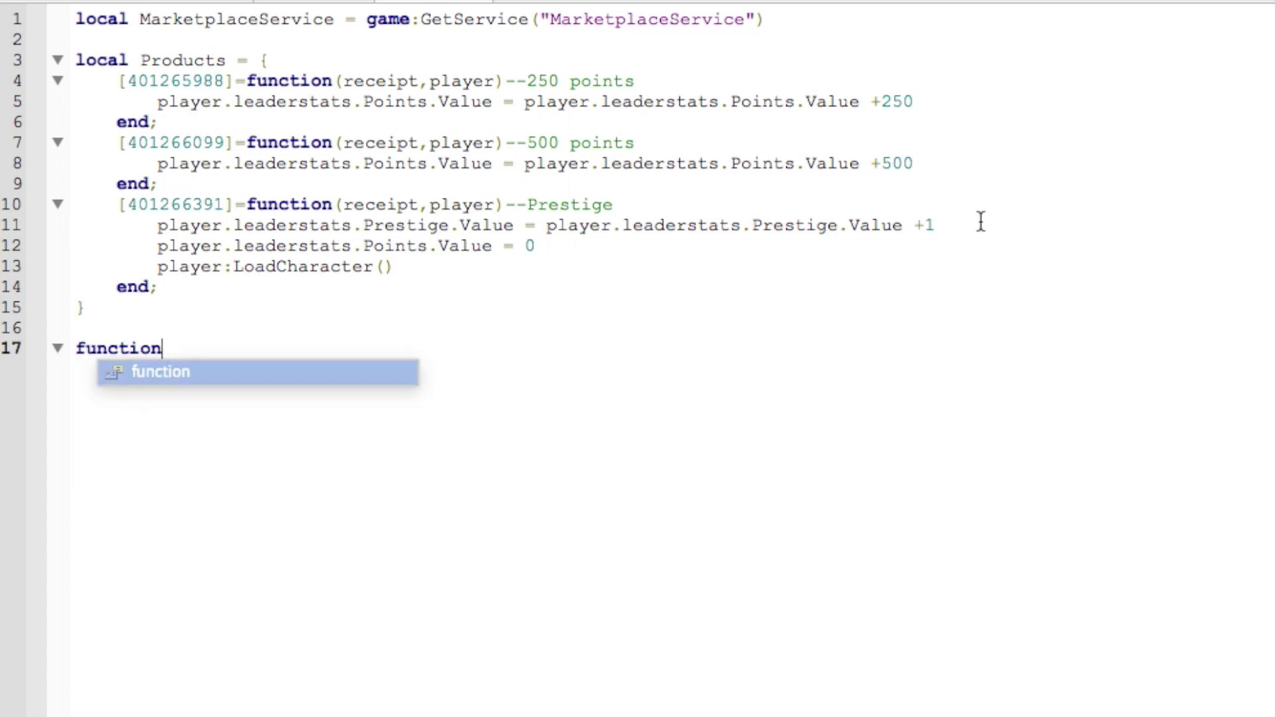
pyautogui.write('MarketPlaceSer')
# Start ProcessReceipt and add local plr = Players:GetPlayerByUserId(receiptinfo.PlayerId)
pyautogui.press('BackSpace')
pyautogui.press('BackSpace')
pyautogui.press('BackSpace')
pyautogui.press('BackSpace')
pyautogui.press('BackSpace')
pyautogui.press('BackSpace')
pyautogui.write('tplaceSer')
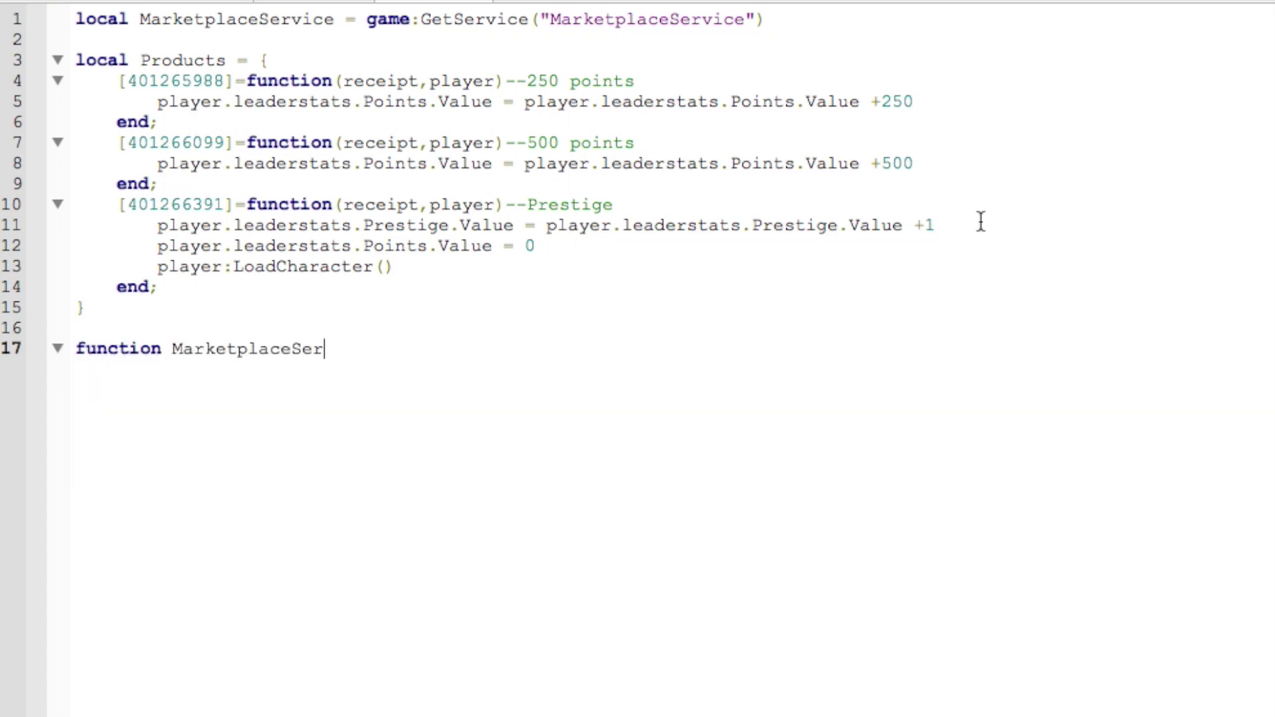
pyautogui.write('vice.Proces')
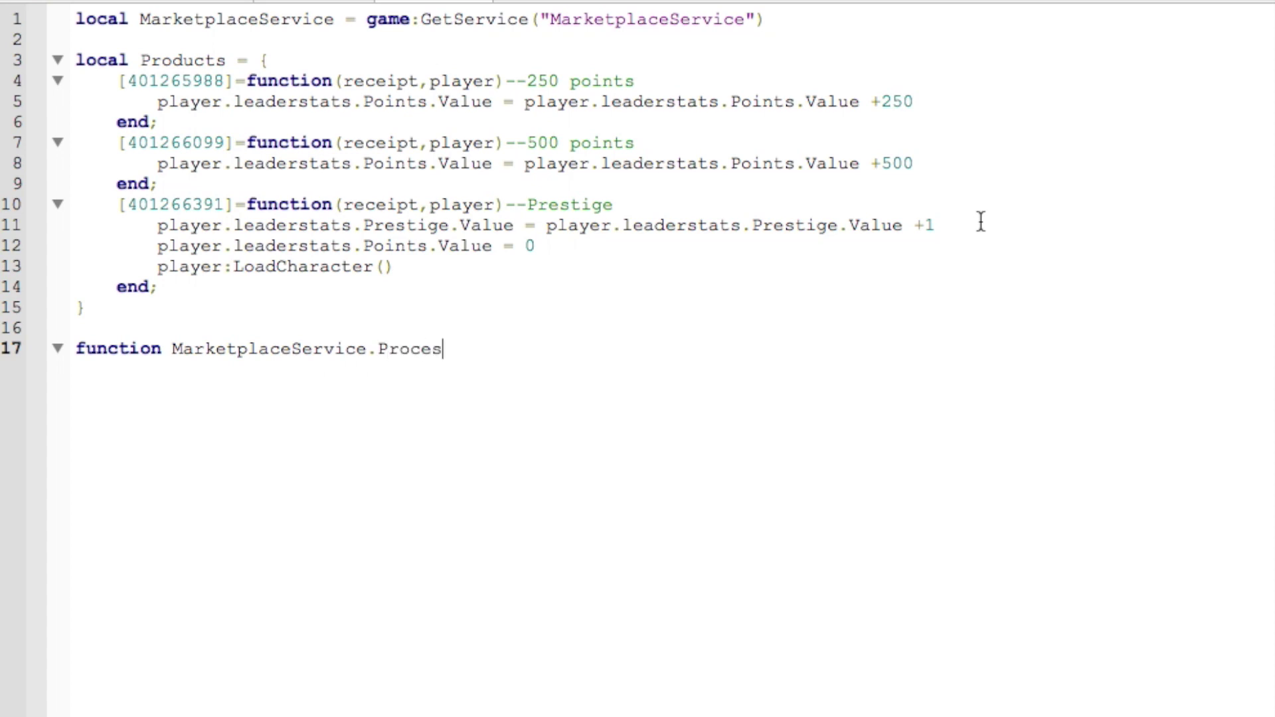
pyautogui.write('sReceipt(receipt')
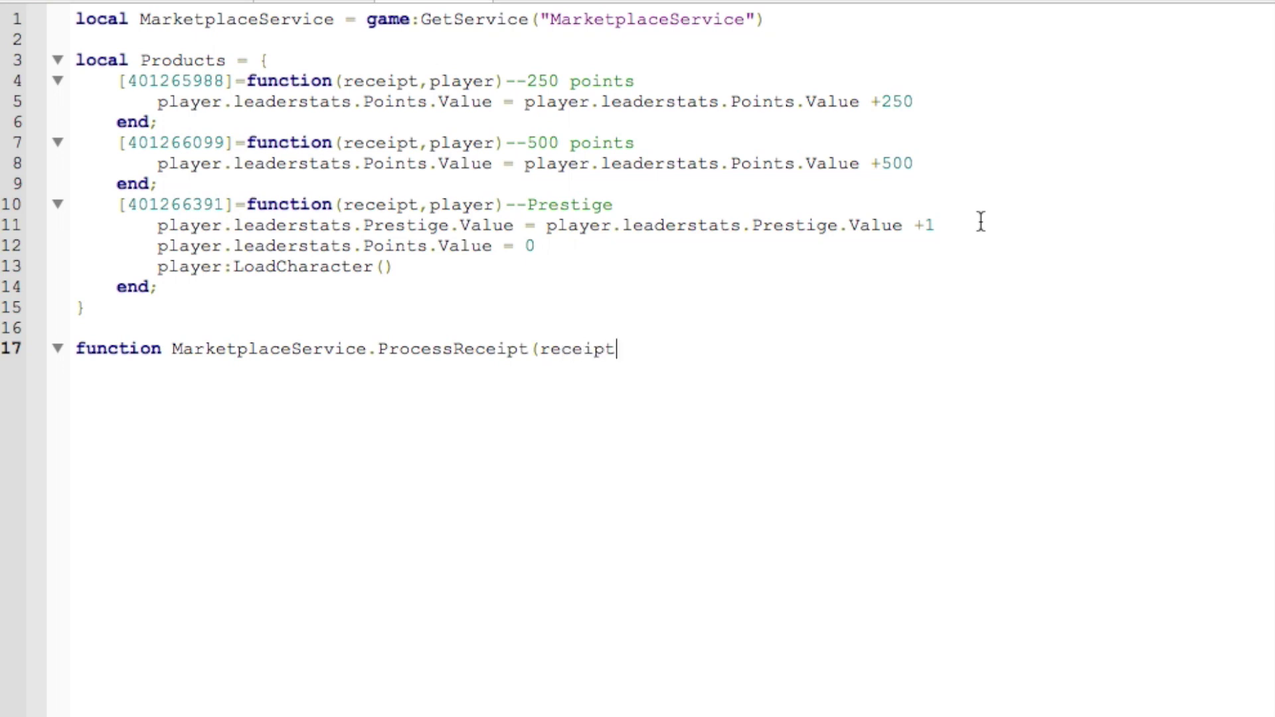
pyautogui.write('info)')
pyautogui.press('Return')
pyautogui.write('local playerPro')
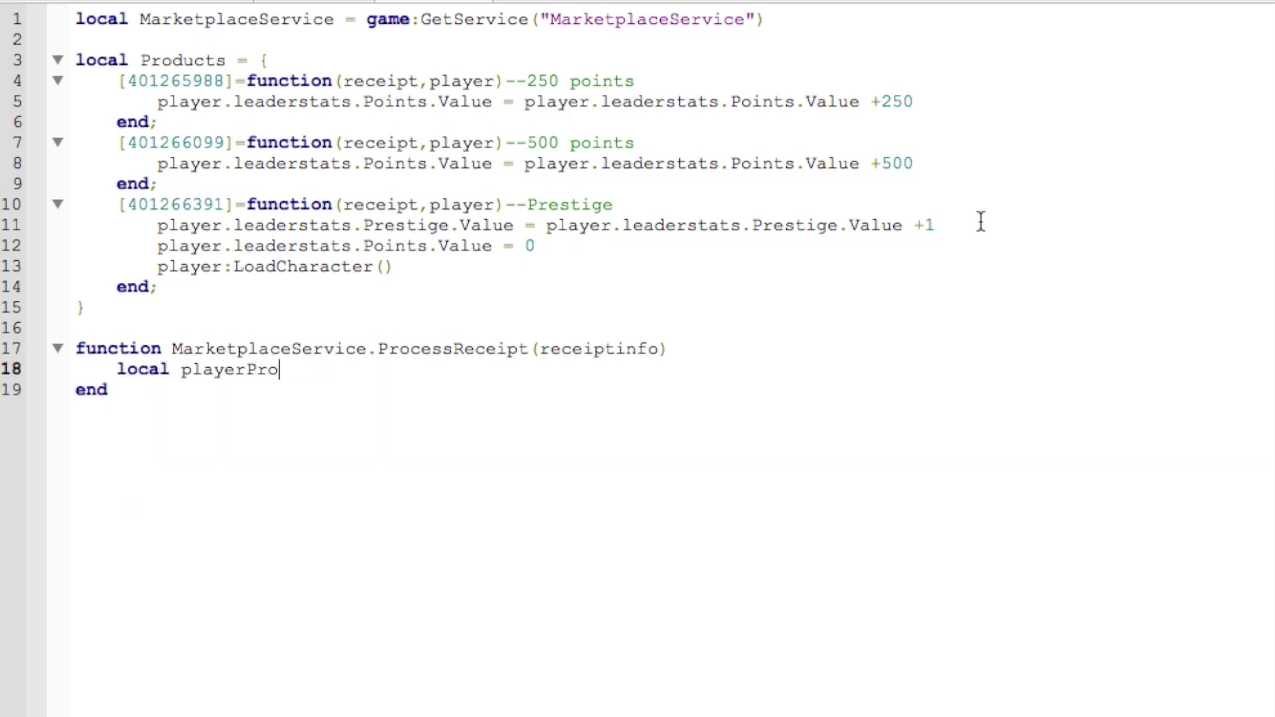
pyautogui.write('ductKey = receiptinfo')
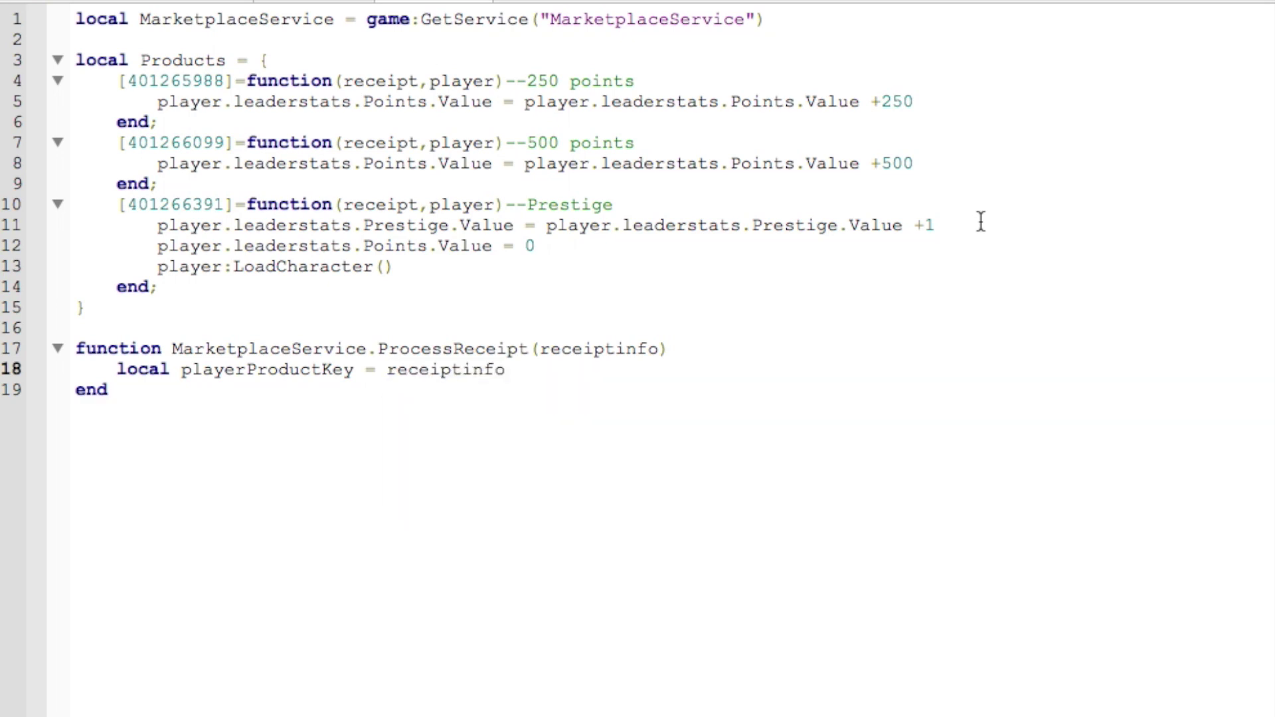
pyautogui.write('.PlayerId..":"')
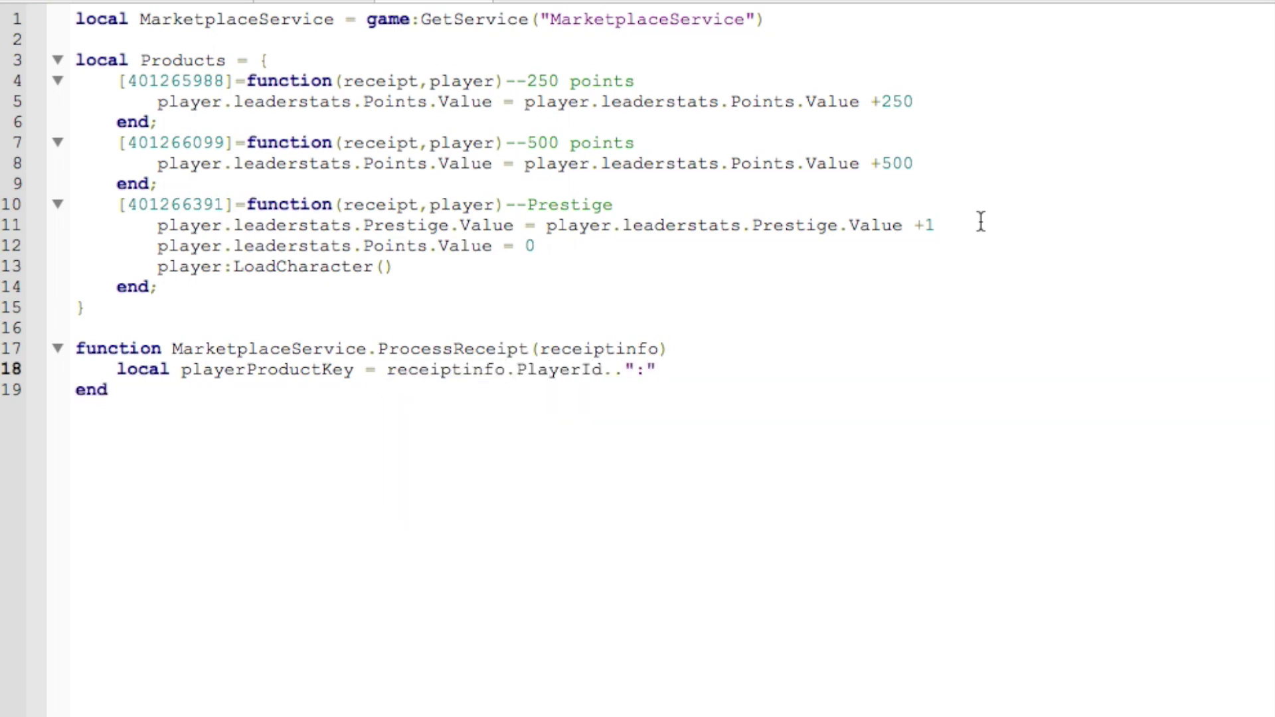
pyautogui.write('..receiptInfo.P')
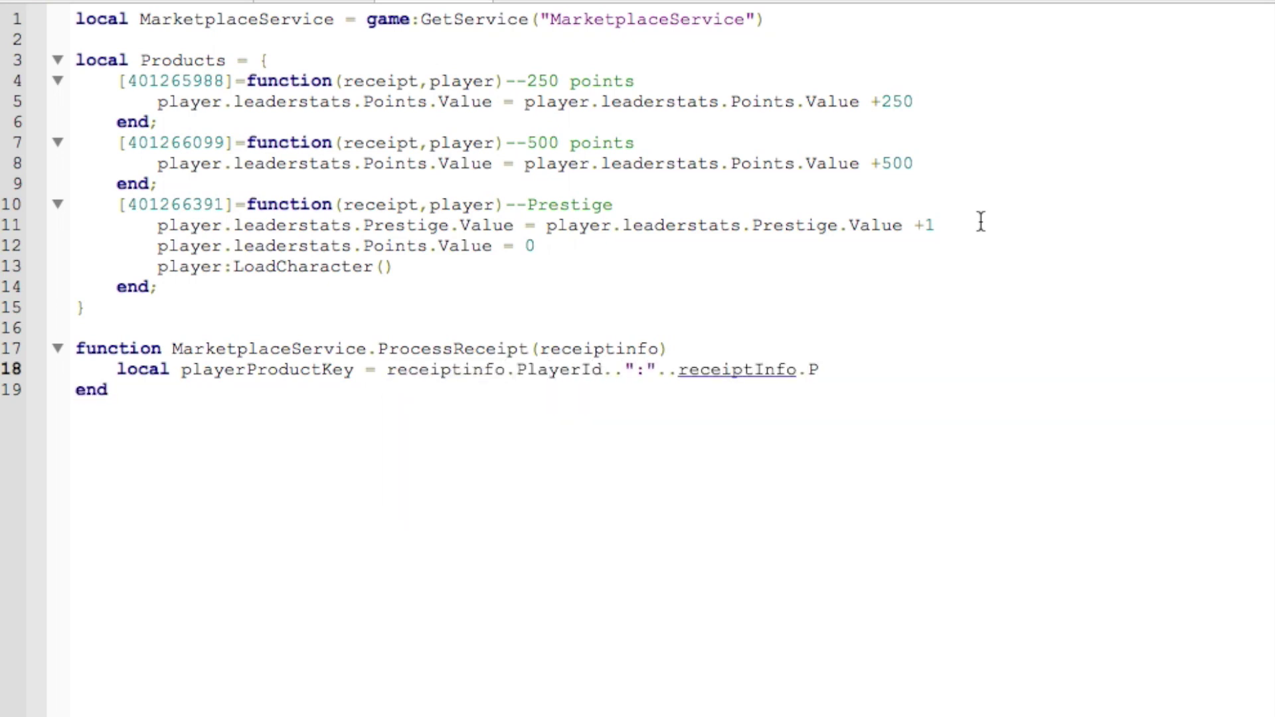
pyautogui.press('BackSpace')
pyautogui.press('BackSpace')
pyautogui.press('BackSpace')
pyautogui.press('BackSpace')
pyautogui.press('BackSpace')
pyautogui.write('info.PurchaseI')
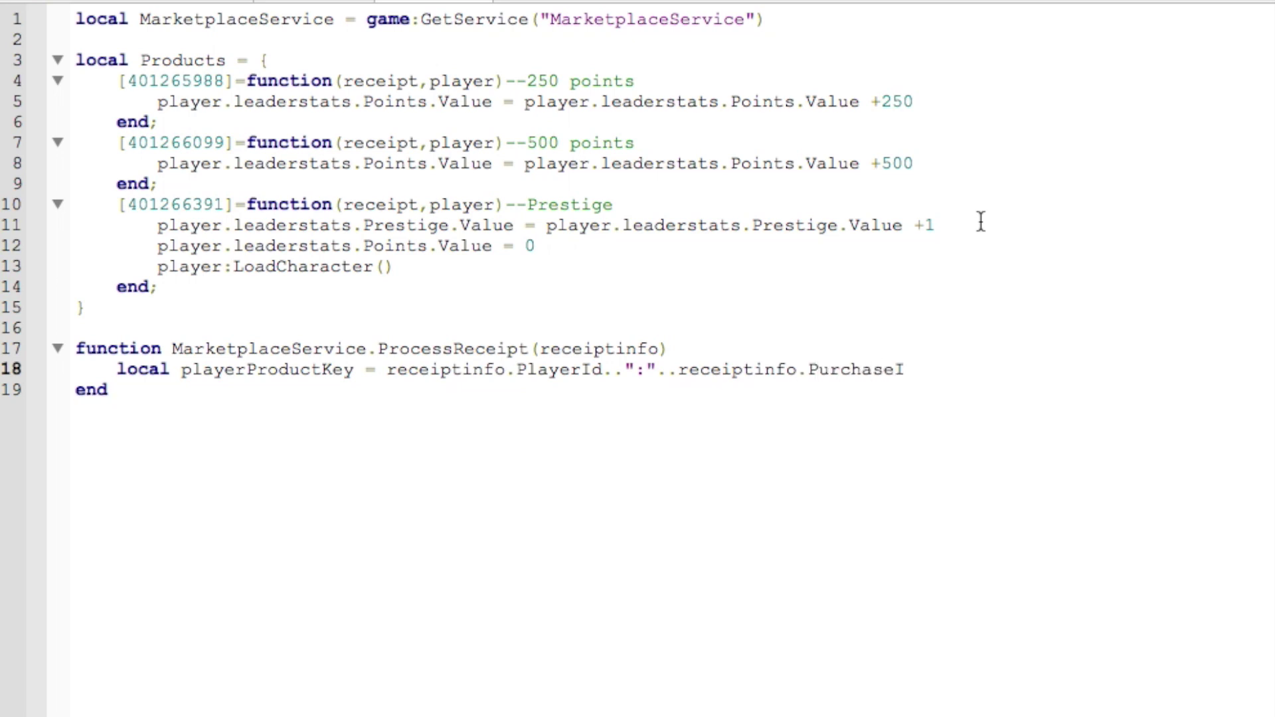
pyautogui.write('d')
pyautogui.press('Return')
pyautogui.write('local player')
pyautogui.press('BackSpace')
pyautogui.press('BackSpace')
pyautogui.press('BackSpace')
pyautogui.write('r')
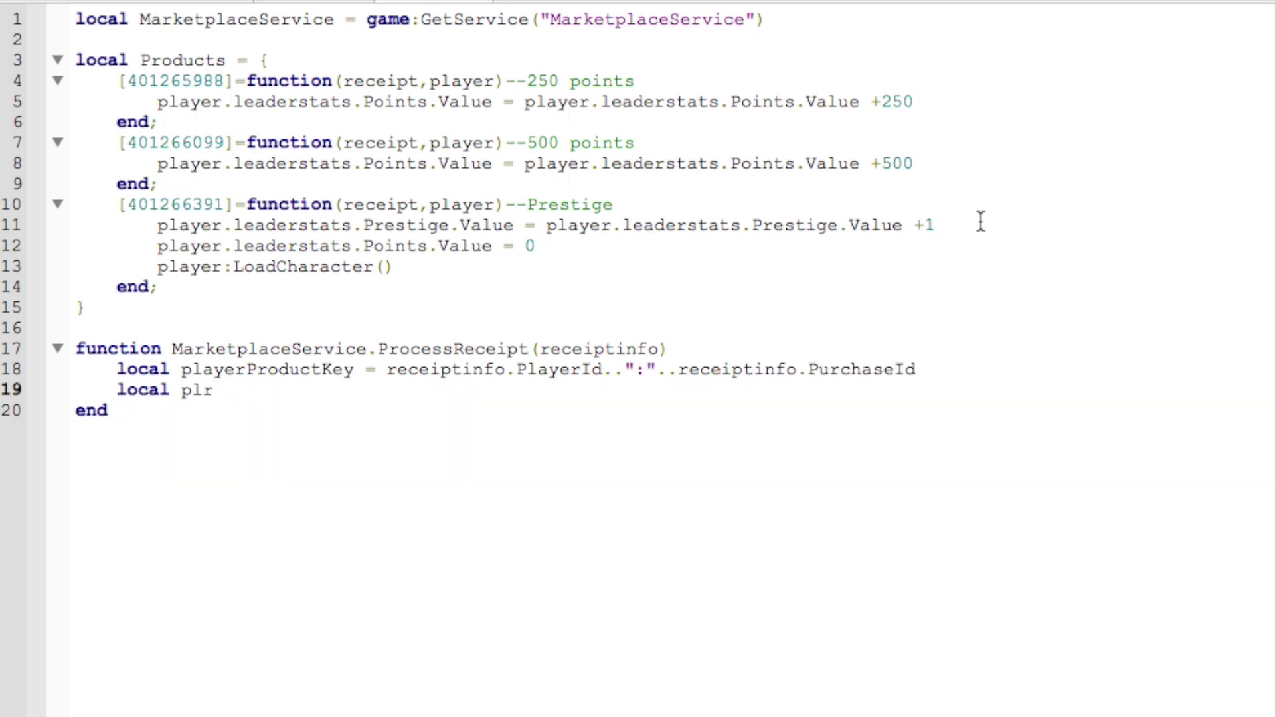
pyautogui.write(' = game:GetService("Players"):')
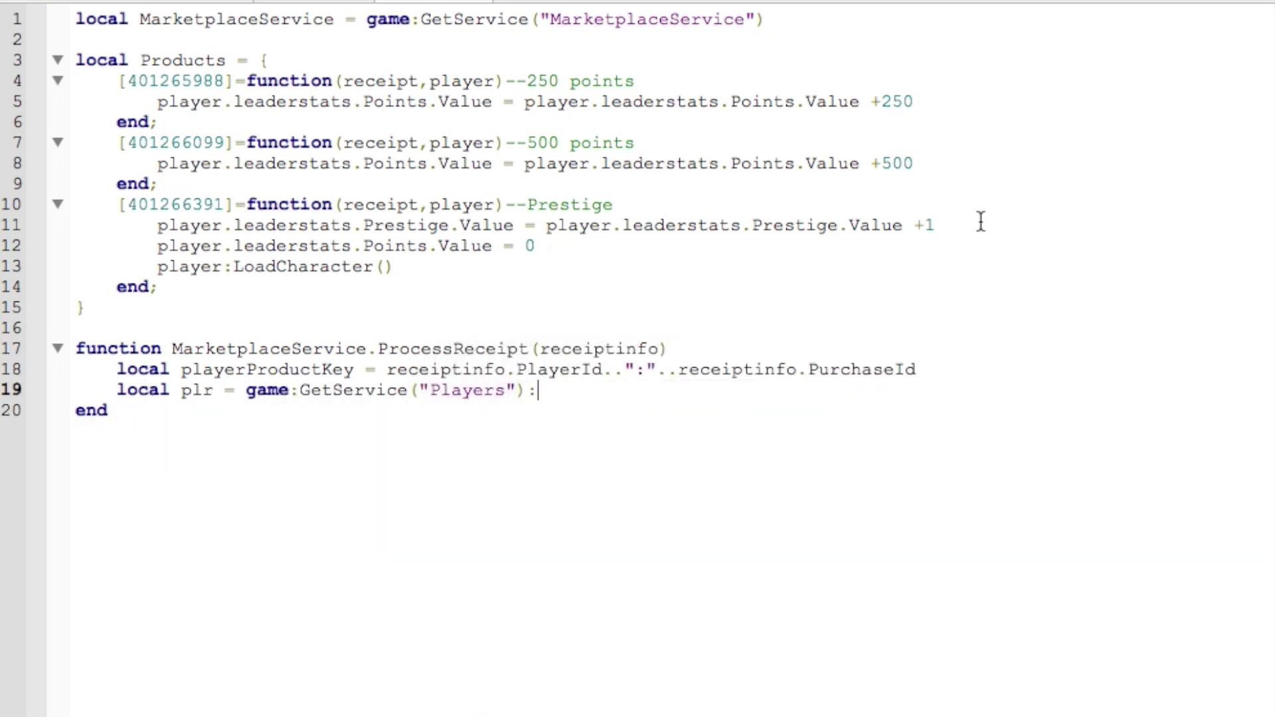
pyautogui.write('GetPlayerByUser')
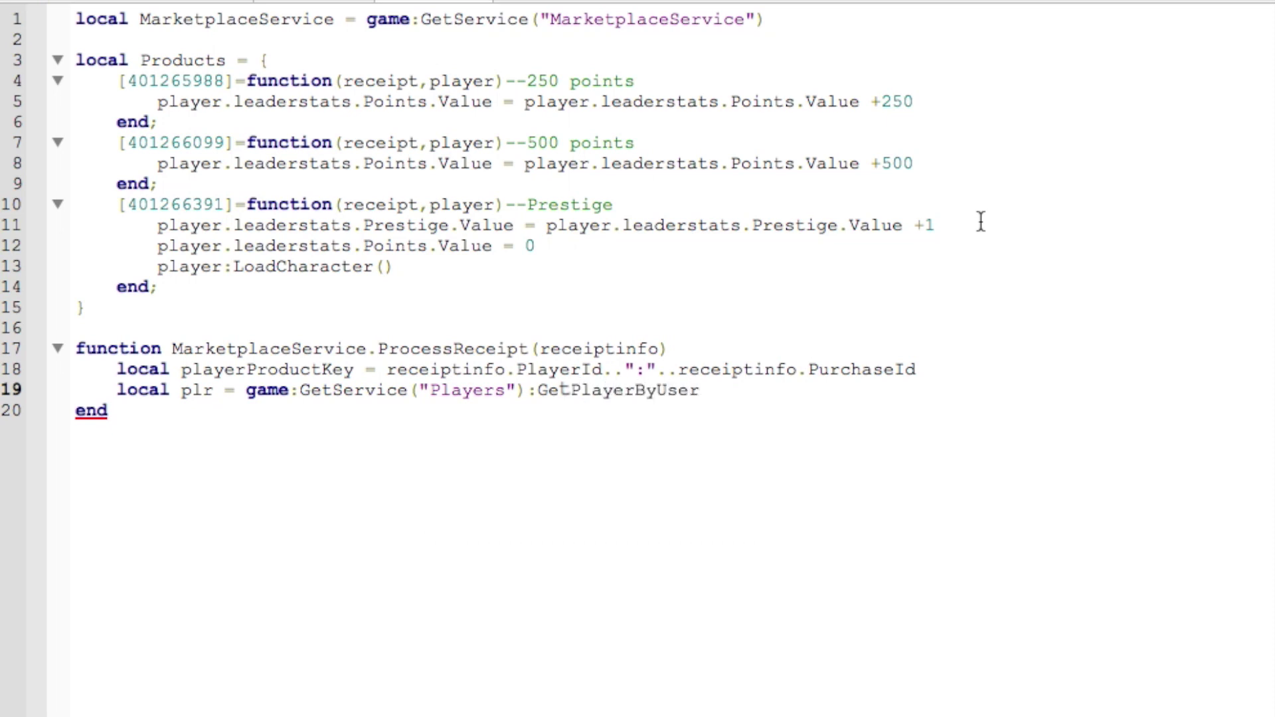
pyautogui.write('Id(receiptinfo.PlayerI')
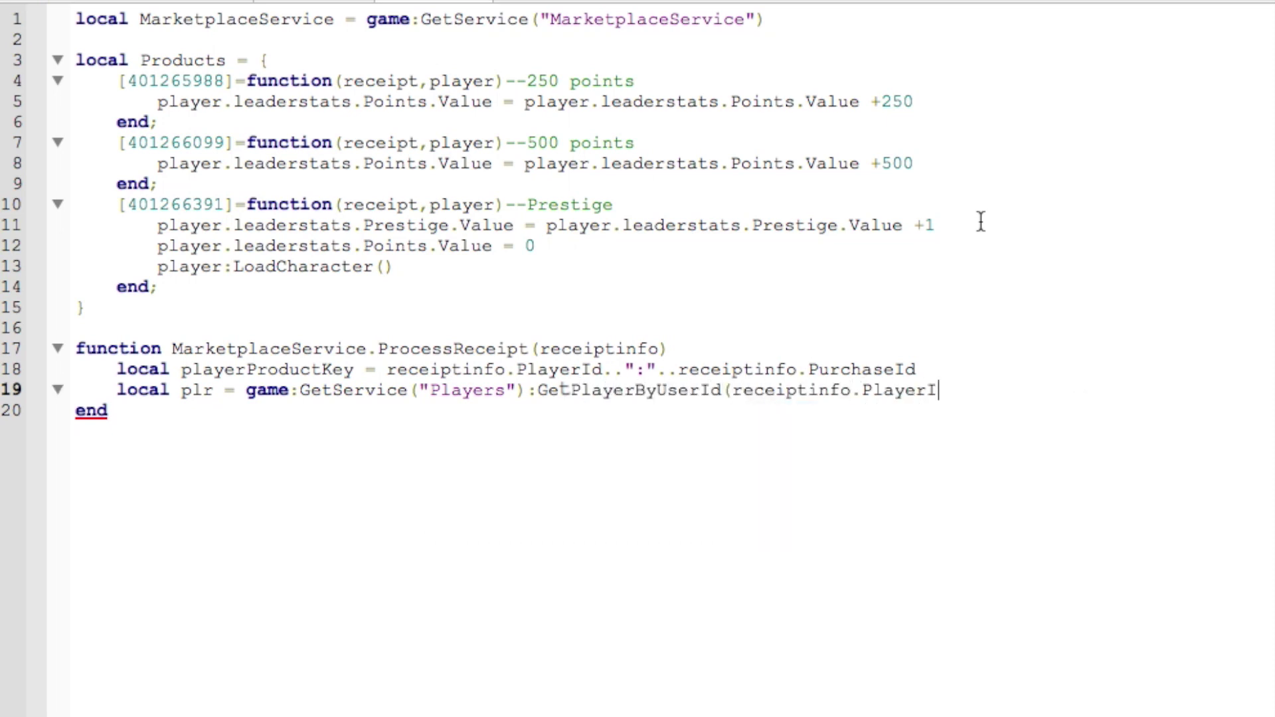
pyautogui.write('d)')
pyautogui.press('Return')
pyautogui.press('Return')
pyautogui.write('local ')
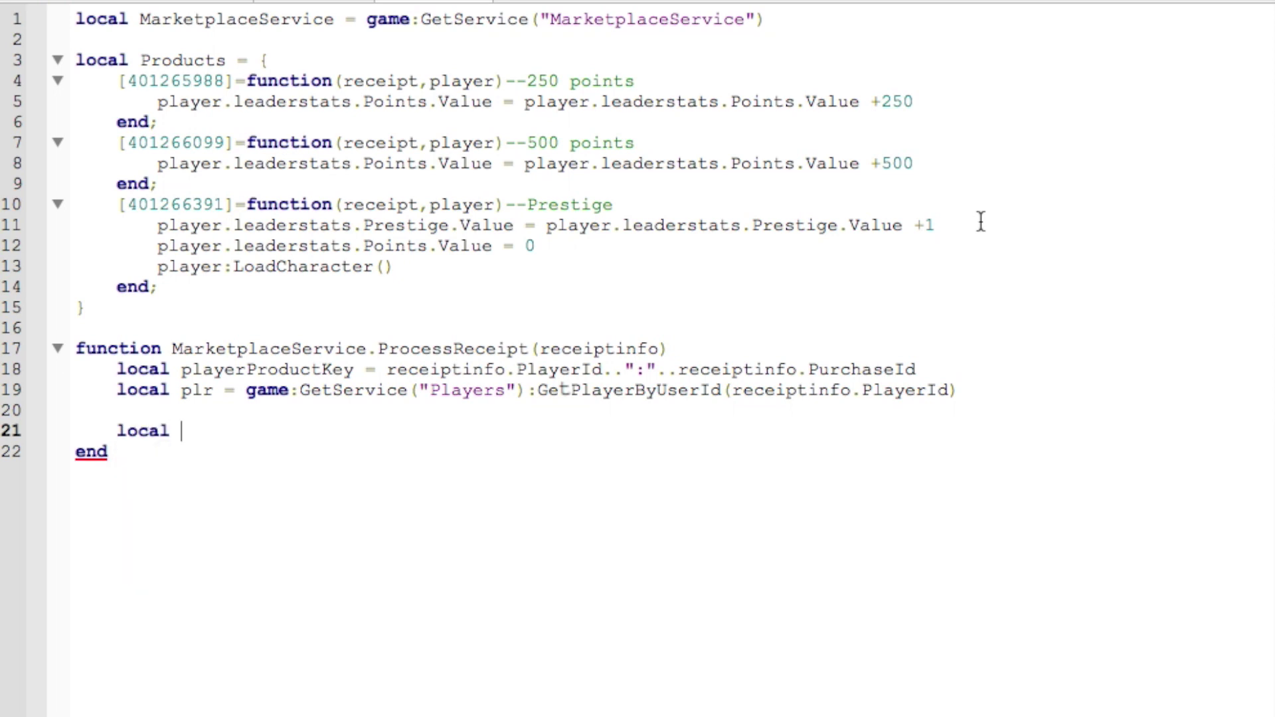
pyautogui.write('hand')
pyautogui.write('dler')
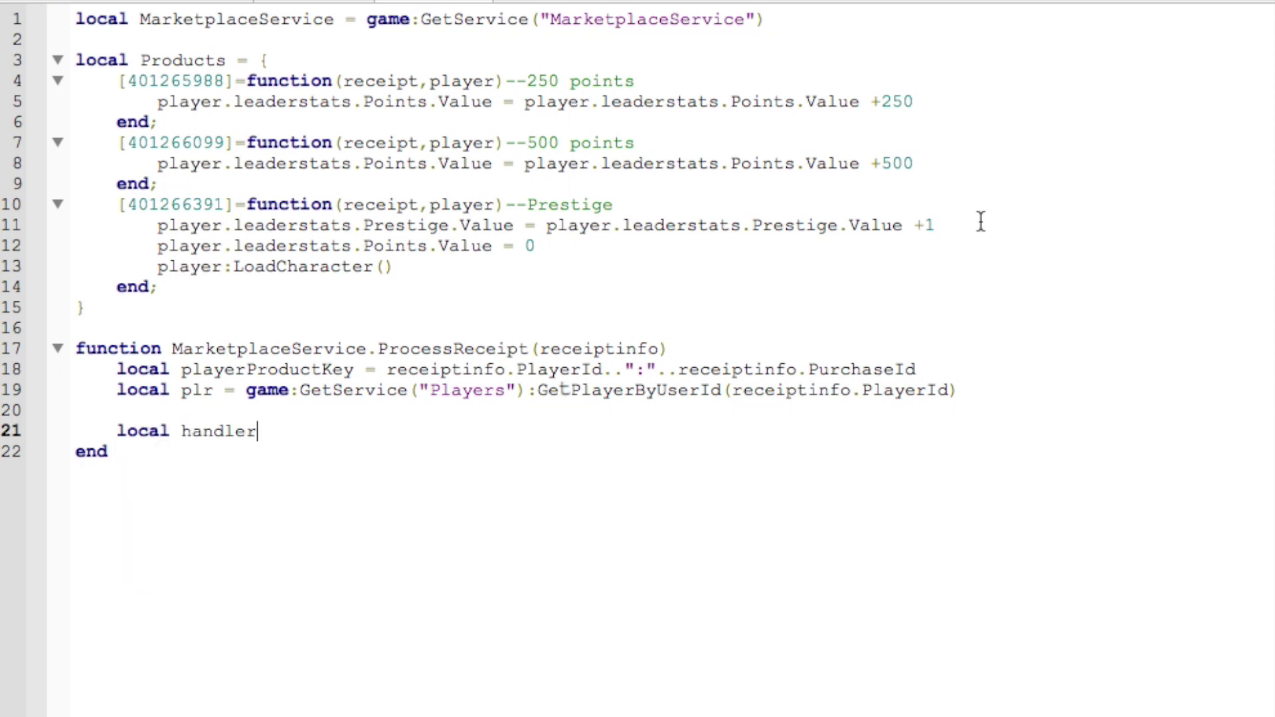
# Write local handler and a for ProductId, func in pairs(Products) loop assigning the match
pyautogui.press('Return')
pyautogui.write('for pro')
pyautogui.press('Return')
pyautogui.write(',func')
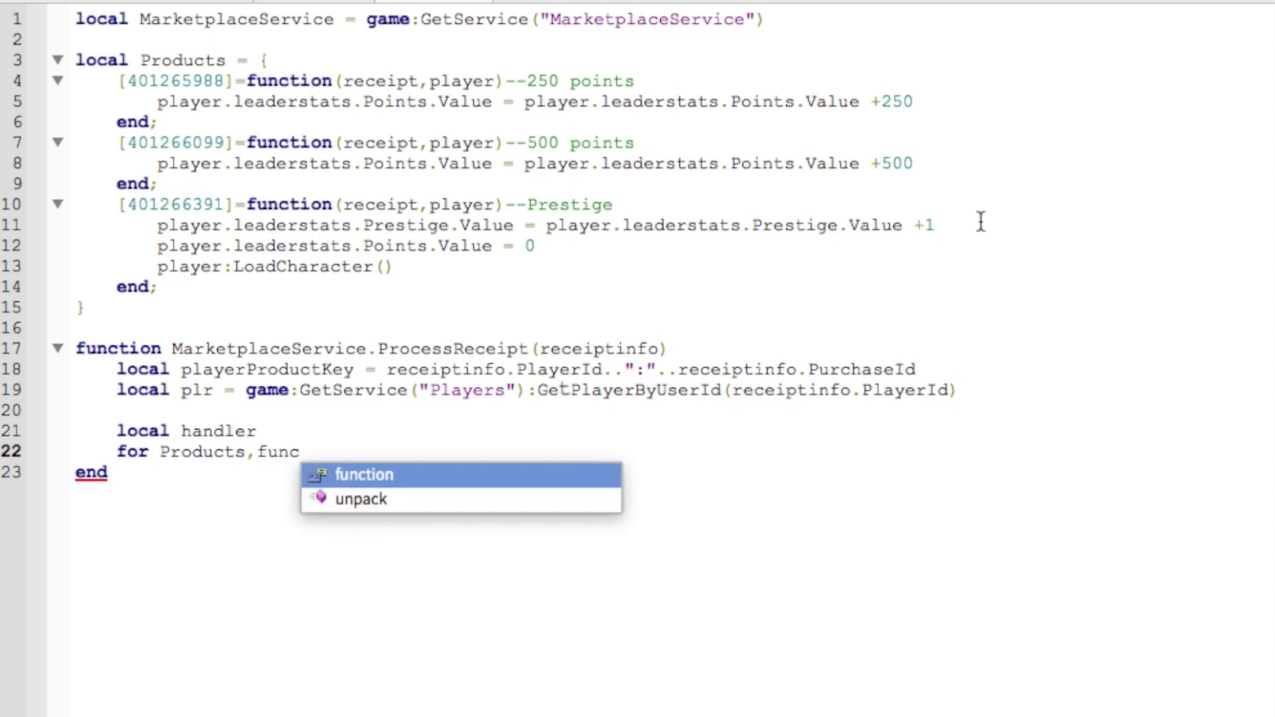
pyautogui.write(' in pairs(')
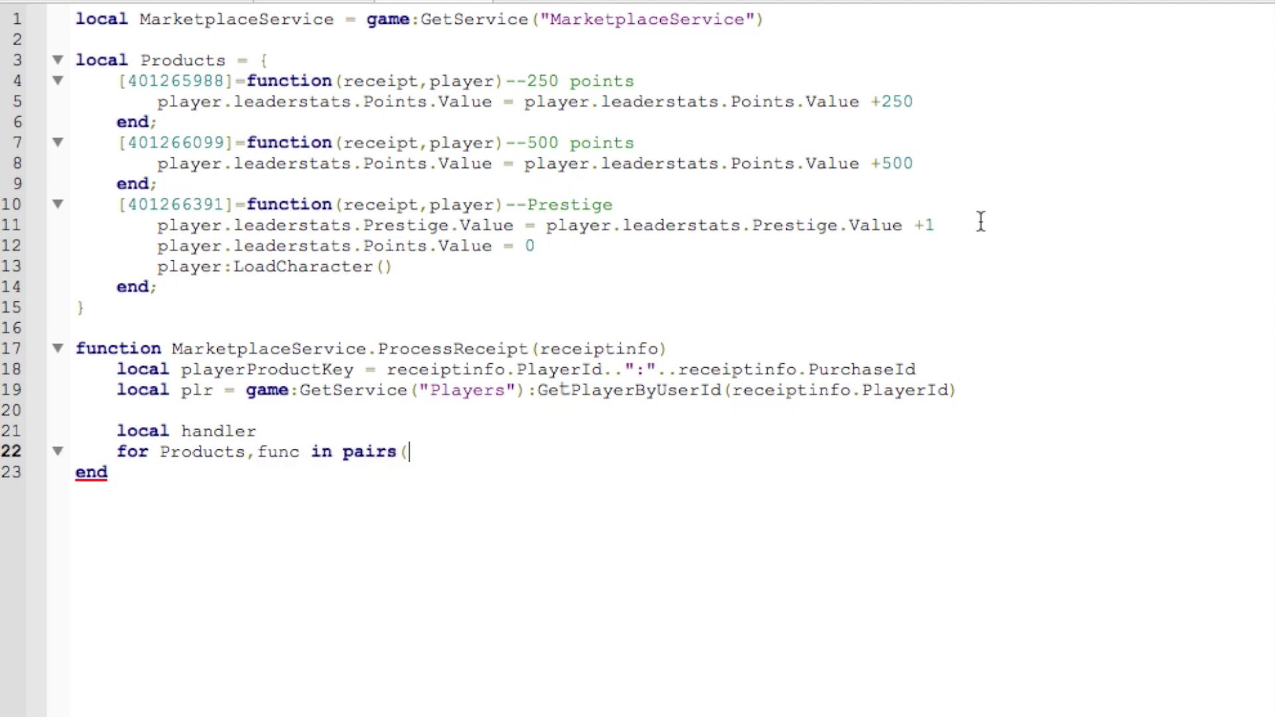
pyautogui.write('Products) do')
pyautogui.press('Return')
pyautogui.write('if produ')
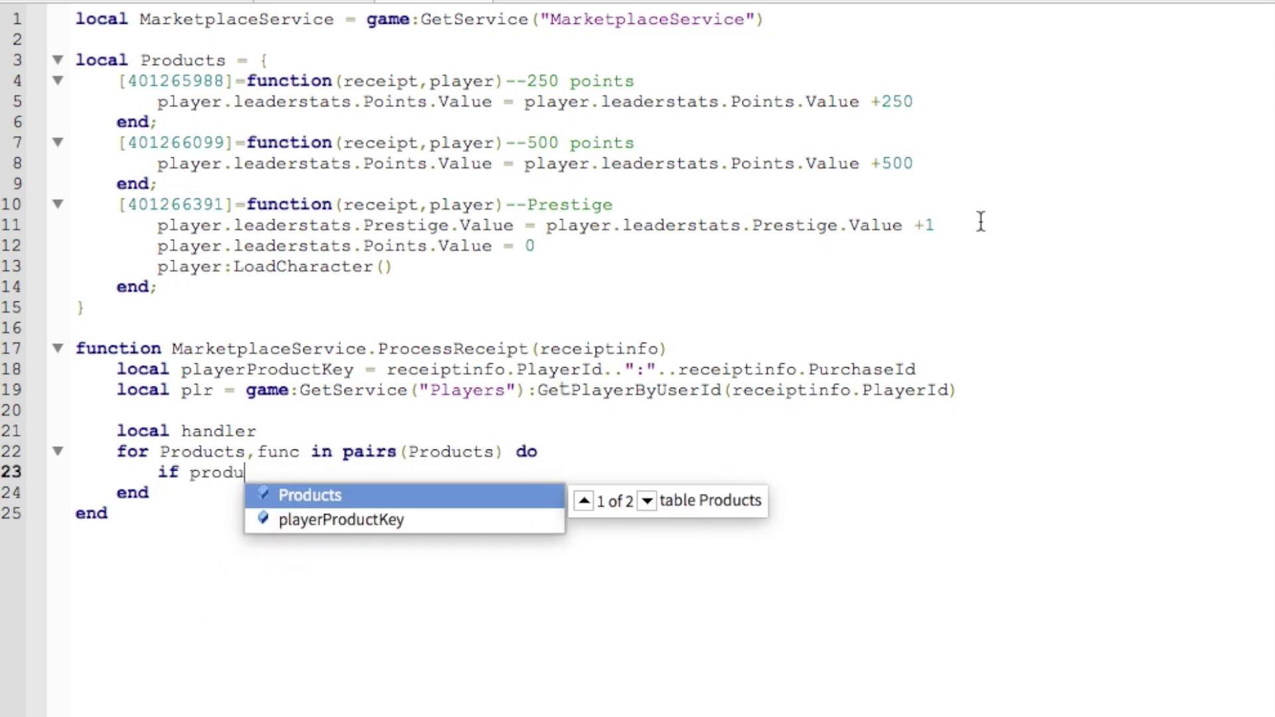
pyautogui.write('ctId = r')
pyautogui.press('Return')
pyautogui.write('.')
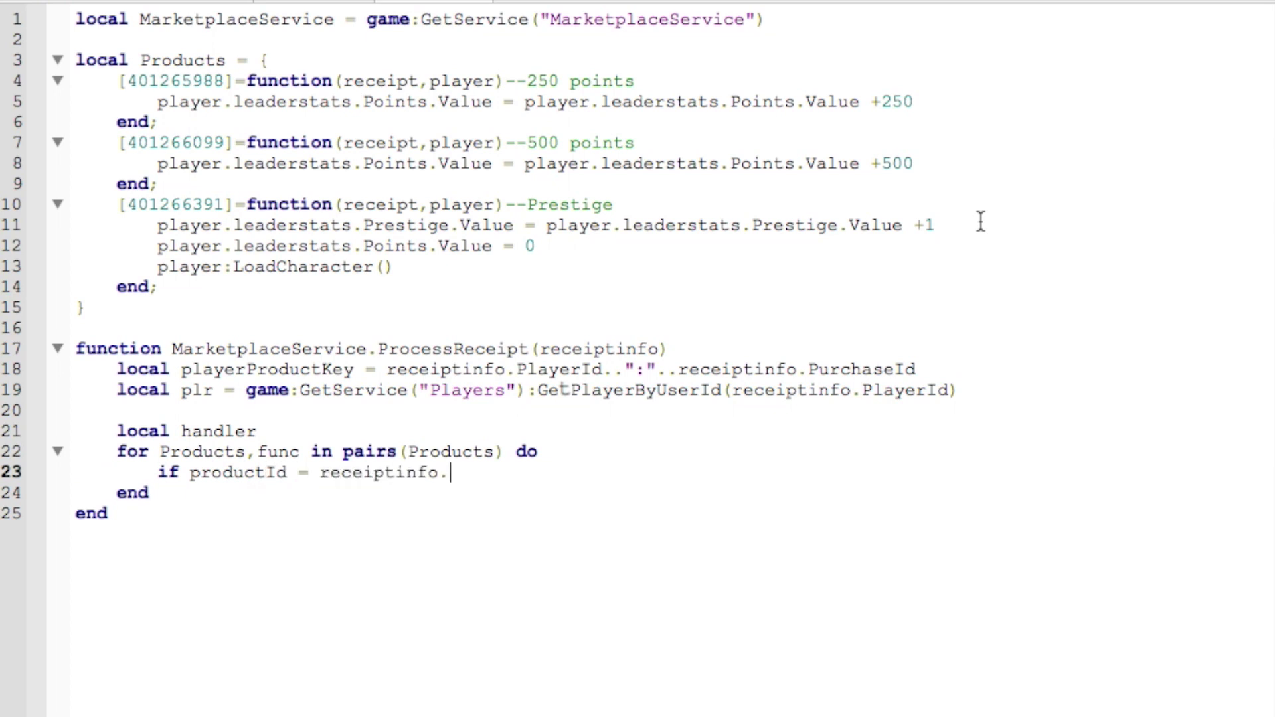
pyautogui.write('ProductId then')
pyautogui.press('Return')
pyautogui.write('handler')
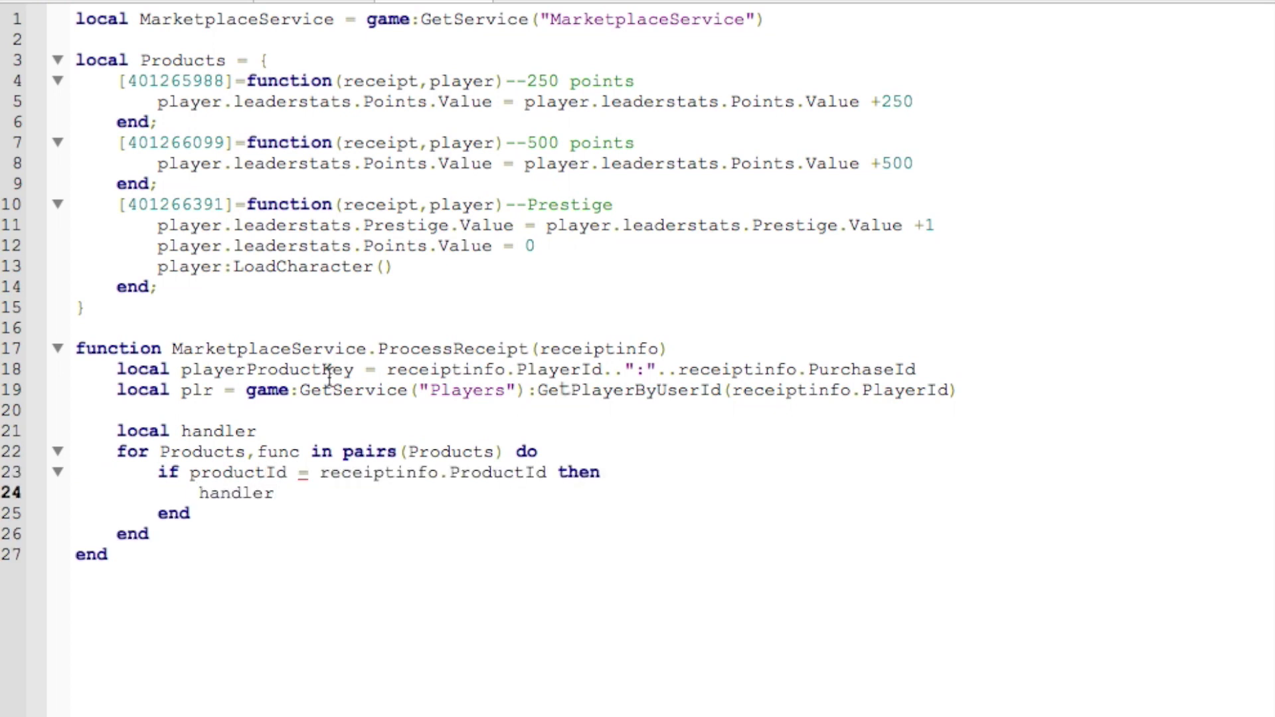
# Fix the comparison to == and the ProductId name via Find, then add lines after the loop
pyautogui.click(303, 472)
pyautogui.write('=')
pyautogui.click(279, 497)
pyautogui.write('= func break')
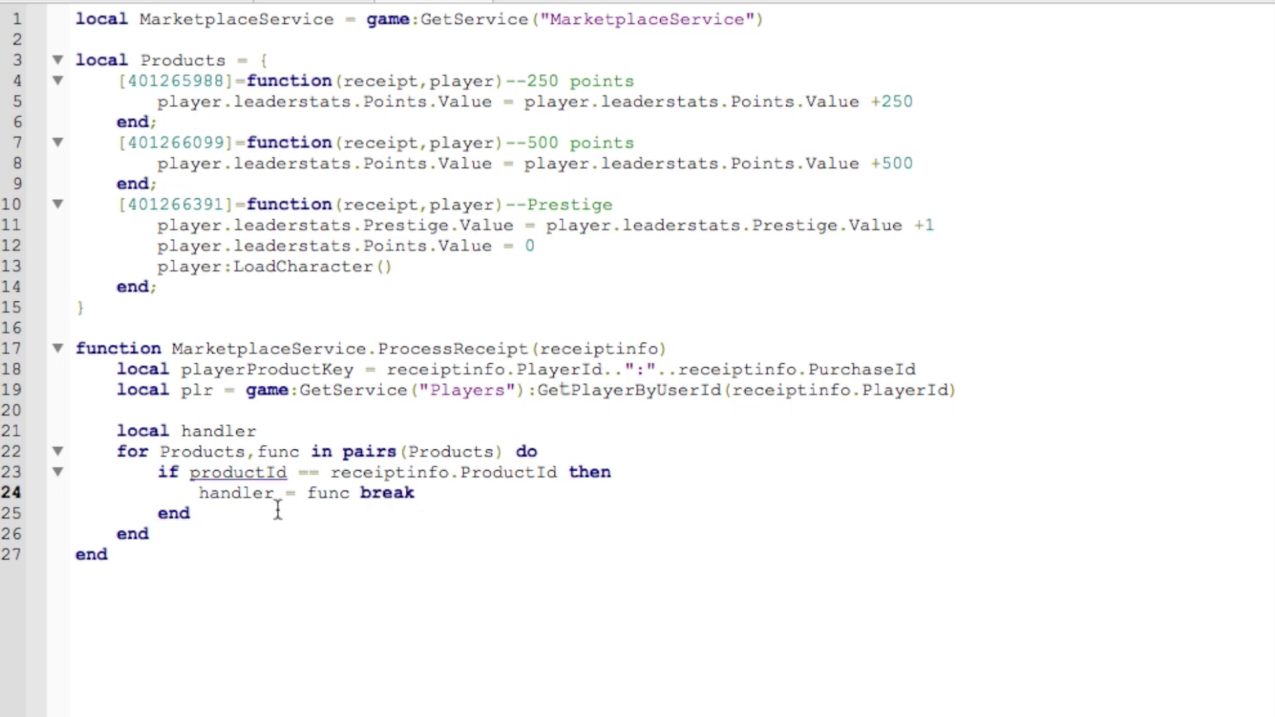
pyautogui.click(254, 469)
pyautogui.hotkey('ctrl', 'f')
pyautogui.write('product')
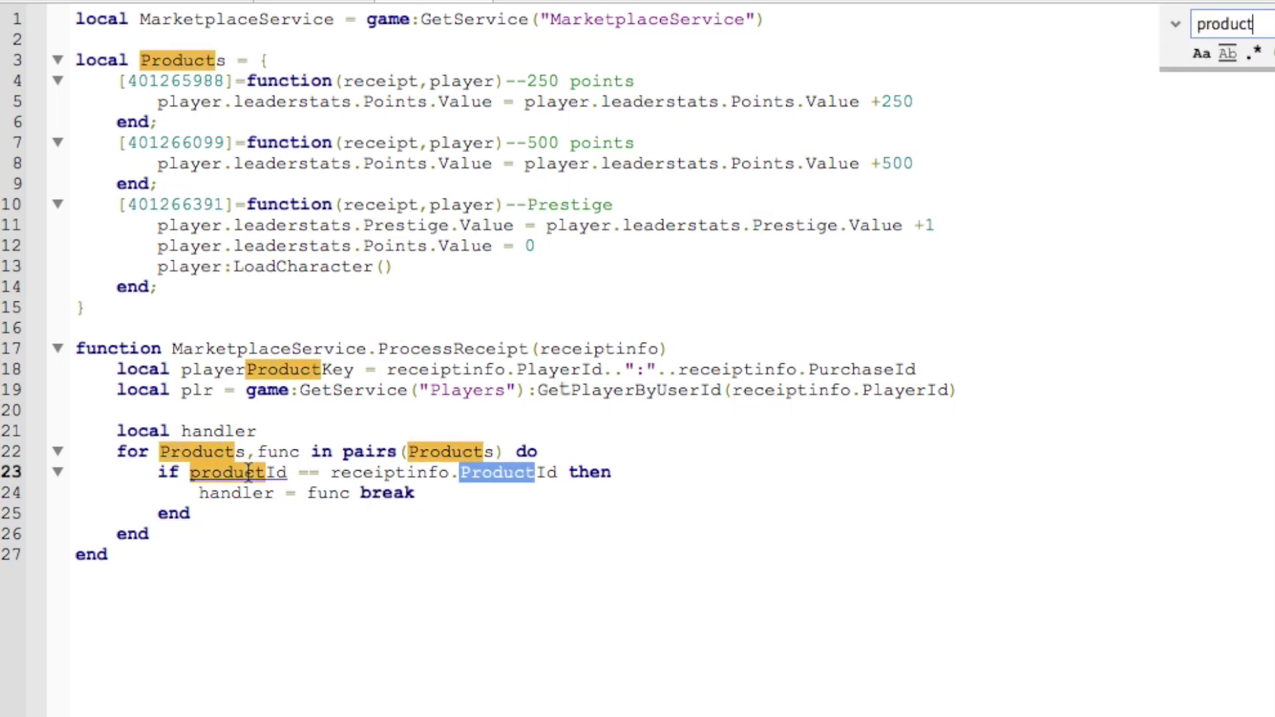
pyautogui.press('Down')
pyautogui.press('Down')
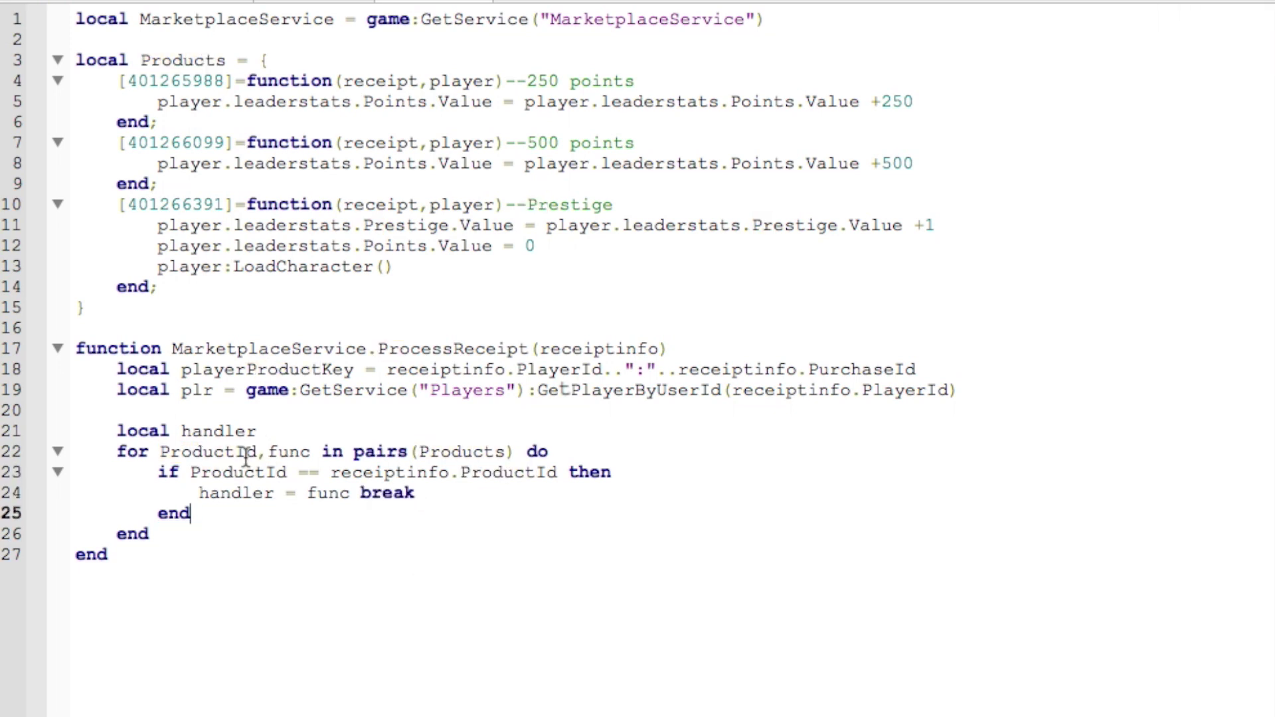
pyautogui.press('Down')
pyautogui.press('Return')
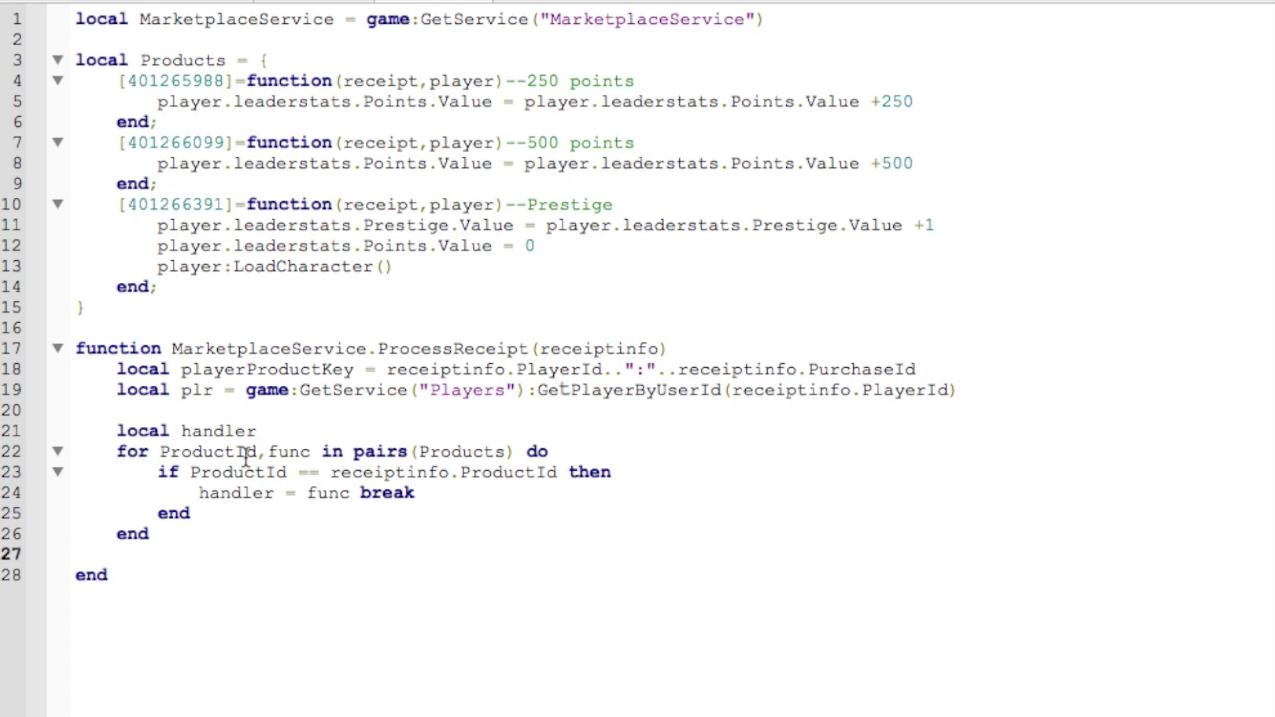
pyautogui.press('Return')
pyautogui.press('BackSpace')
pyautogui.write('local suc = pc')
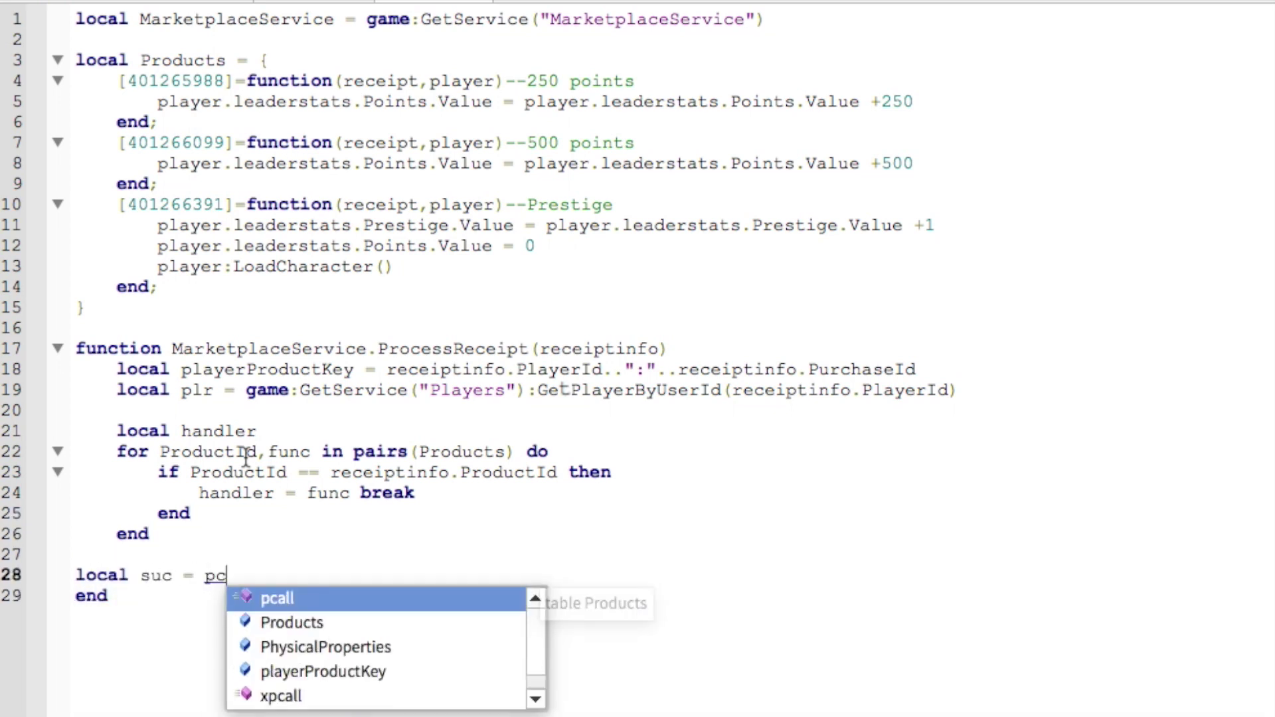
# Add local suc = pcall(handler, receiptinfo, plr) and return Enum.ProductPurchaseDecision.PurchaseGranted
pyautogui.press('Tab')
pyautogui.write('han')
pyautogui.press('Tab')
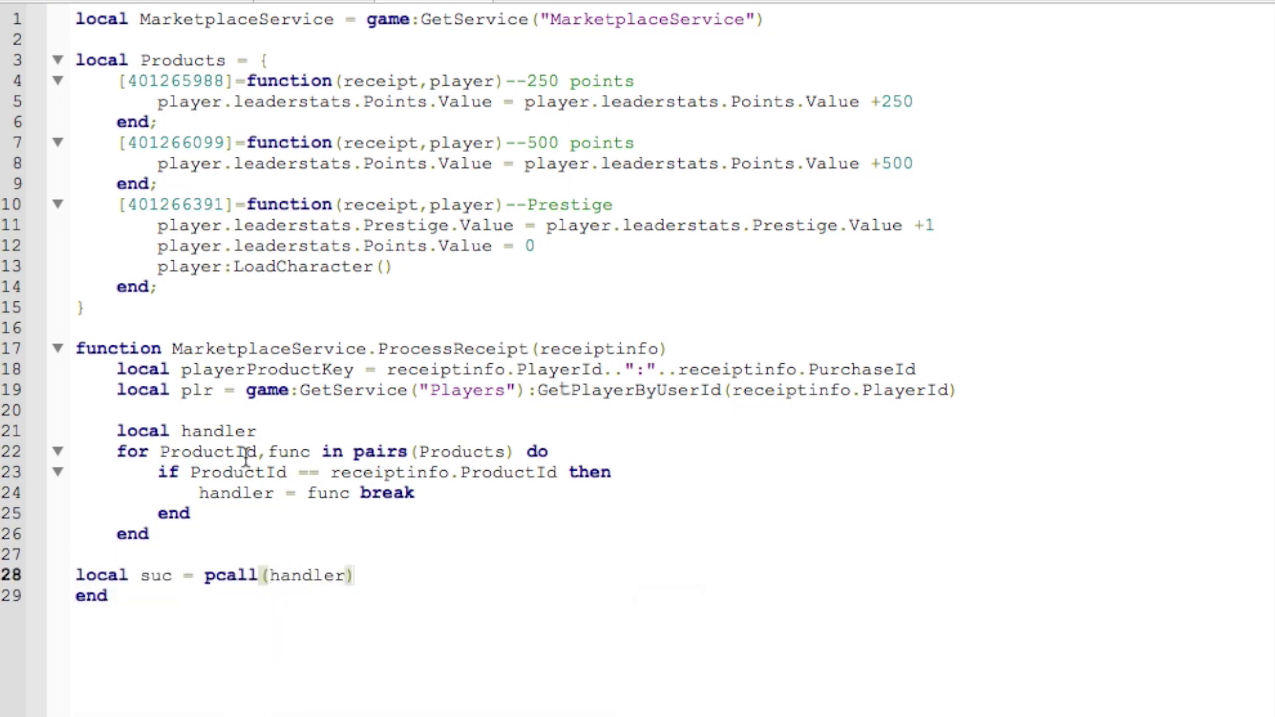
pyautogui.write(',rec')
pyautogui.press('Tab')
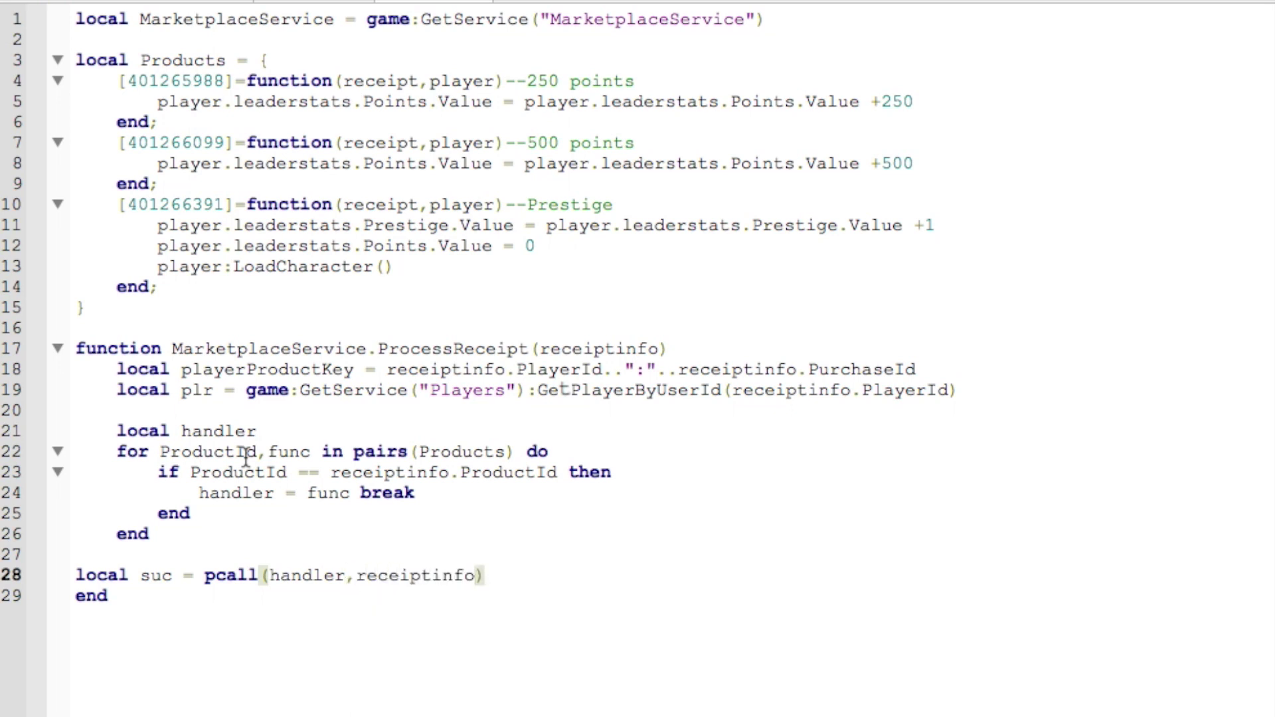
pyautogui.write(',player')
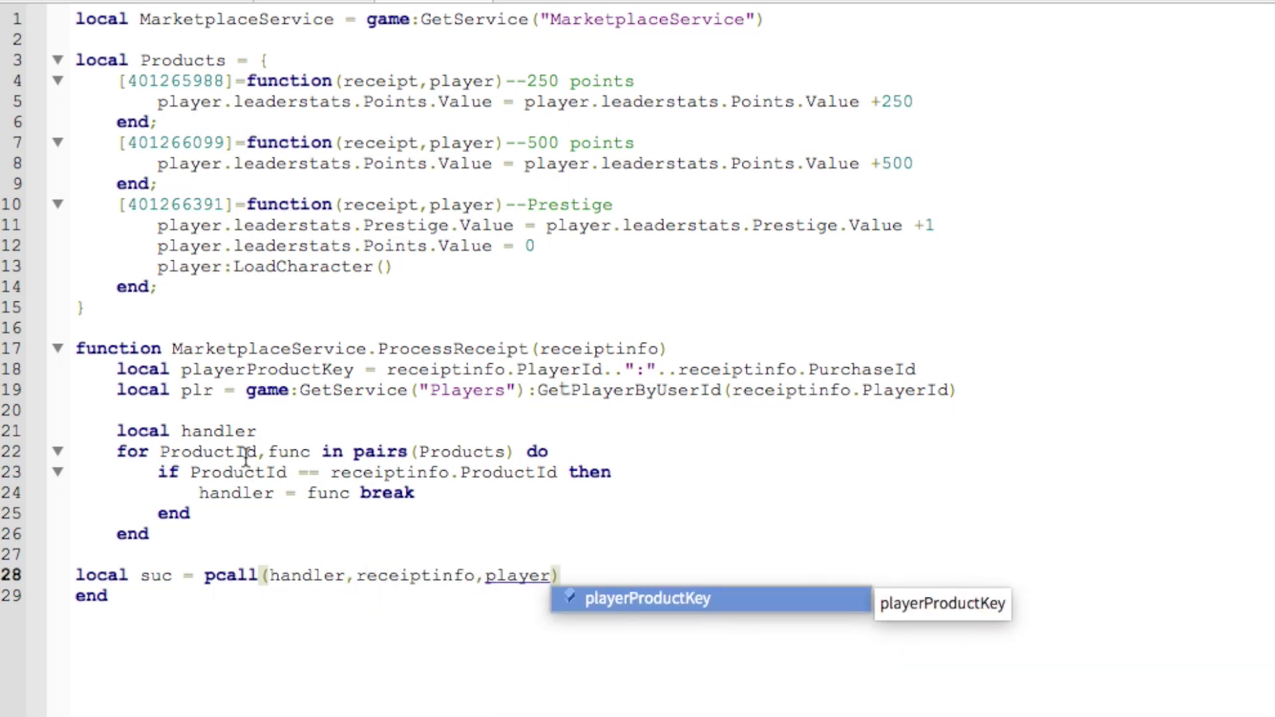
pyautogui.press('BackSpace')
pyautogui.press('BackSpace')
pyautogui.press('BackSpace')
pyautogui.press('BackSpace')
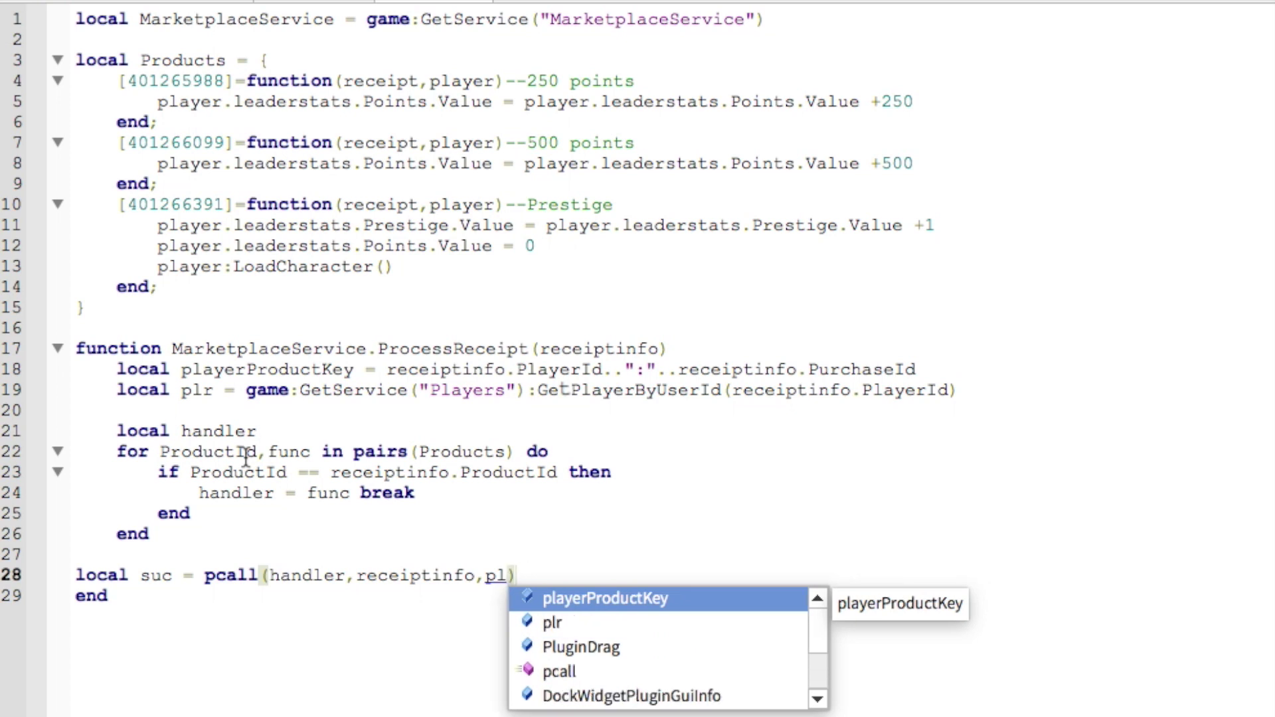
pyautogui.write('r')
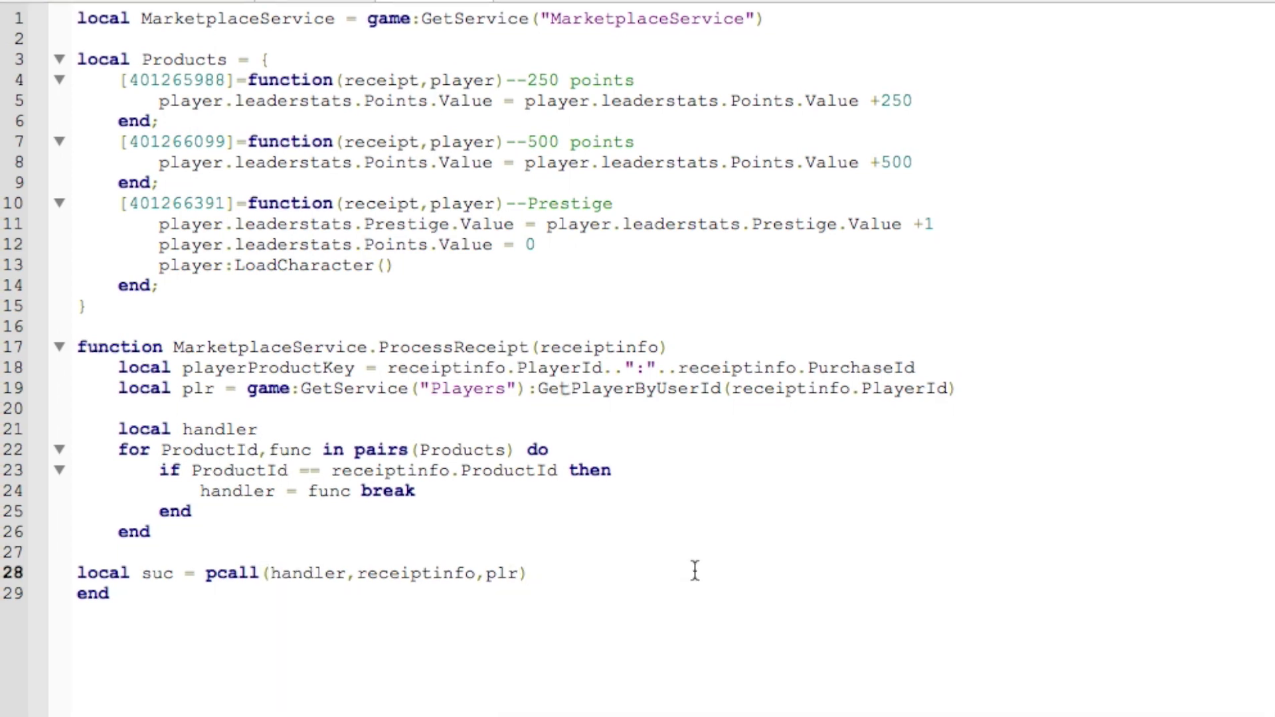
pyautogui.press('Return')
pyautogui.write('return Enum.Pr')
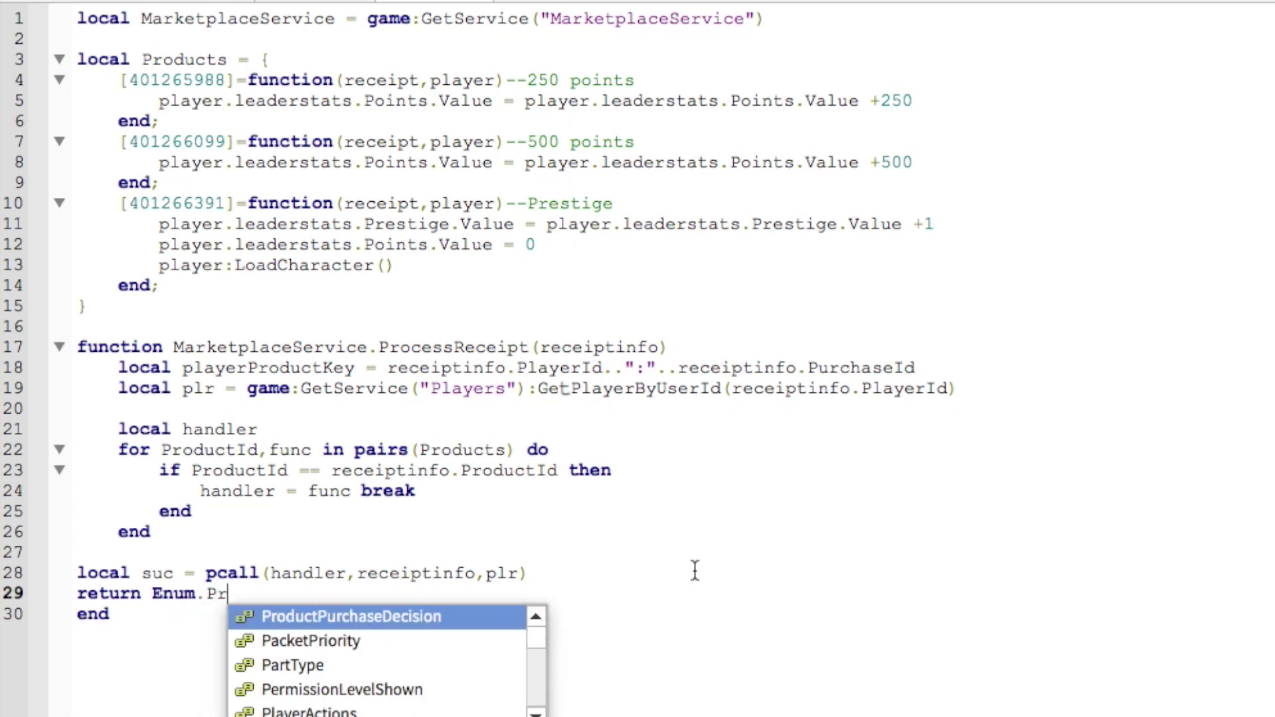
pyautogui.write('oduct')
pyautogui.press('Return')
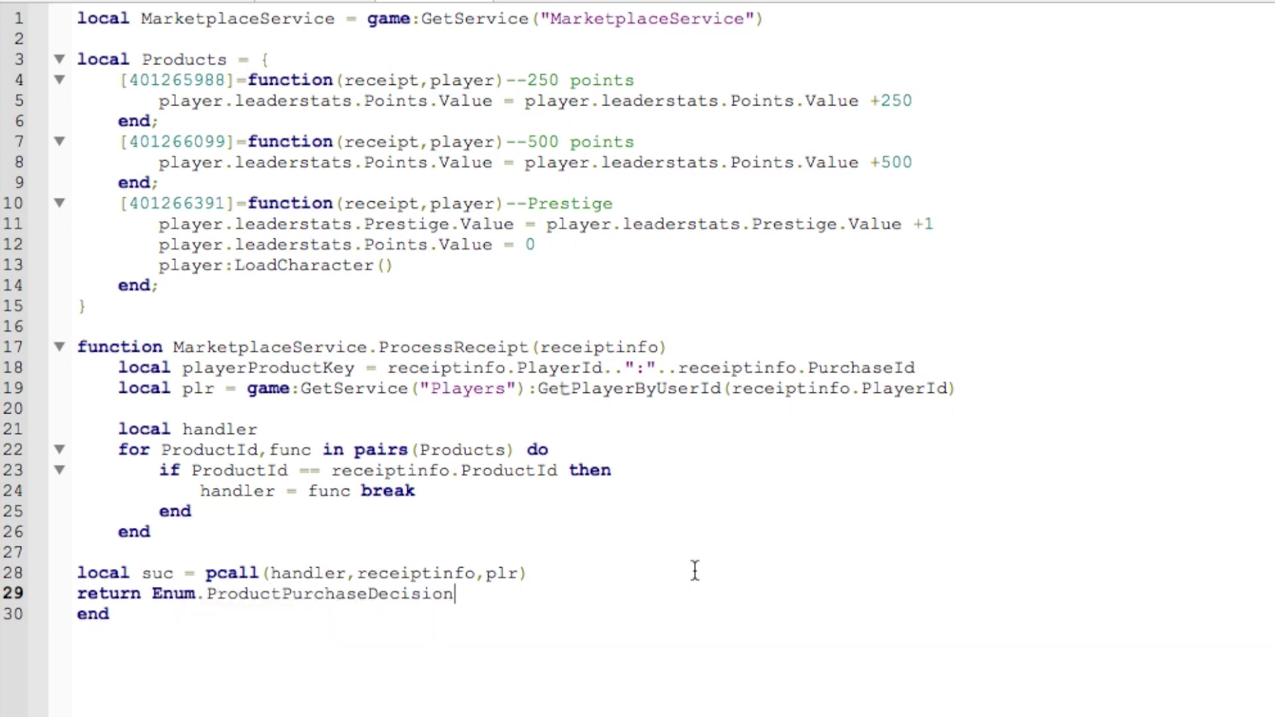
pyautogui.write('.P')
pyautogui.press('Return')
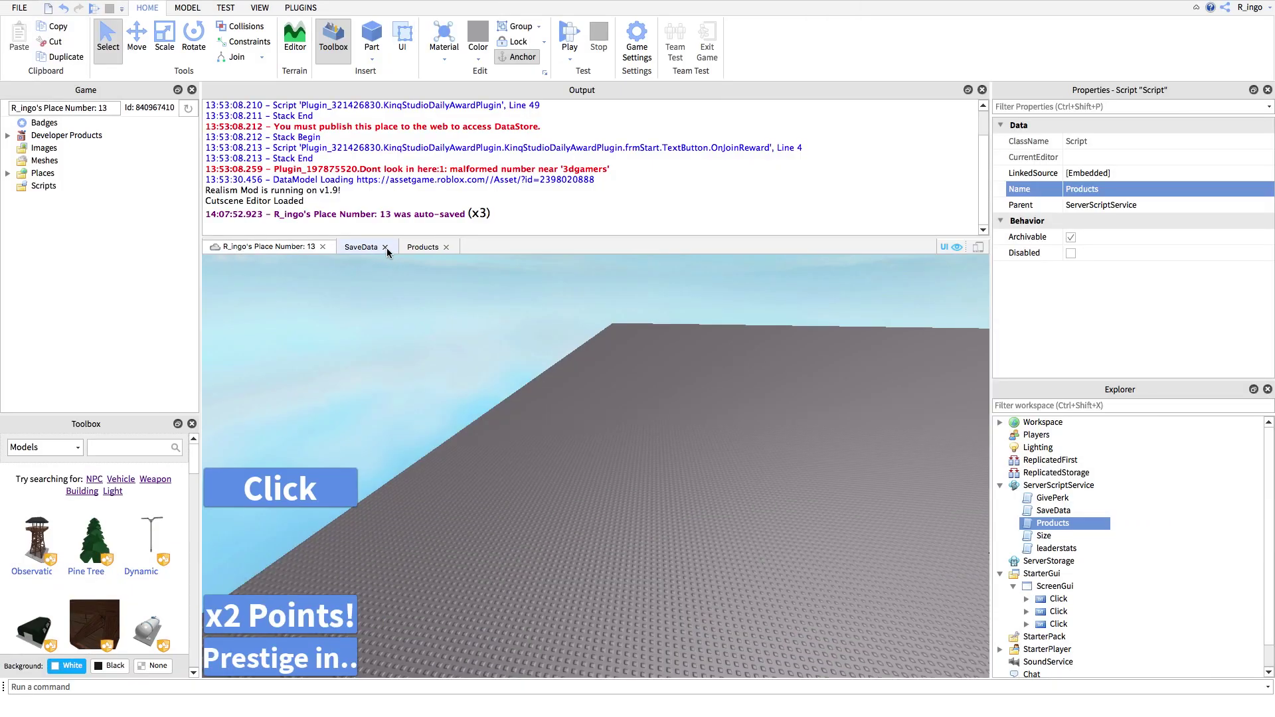
# Close the script, move the Instant Prestige button to Y 0.7, and open its insert list
pyautogui.click(384, 247)
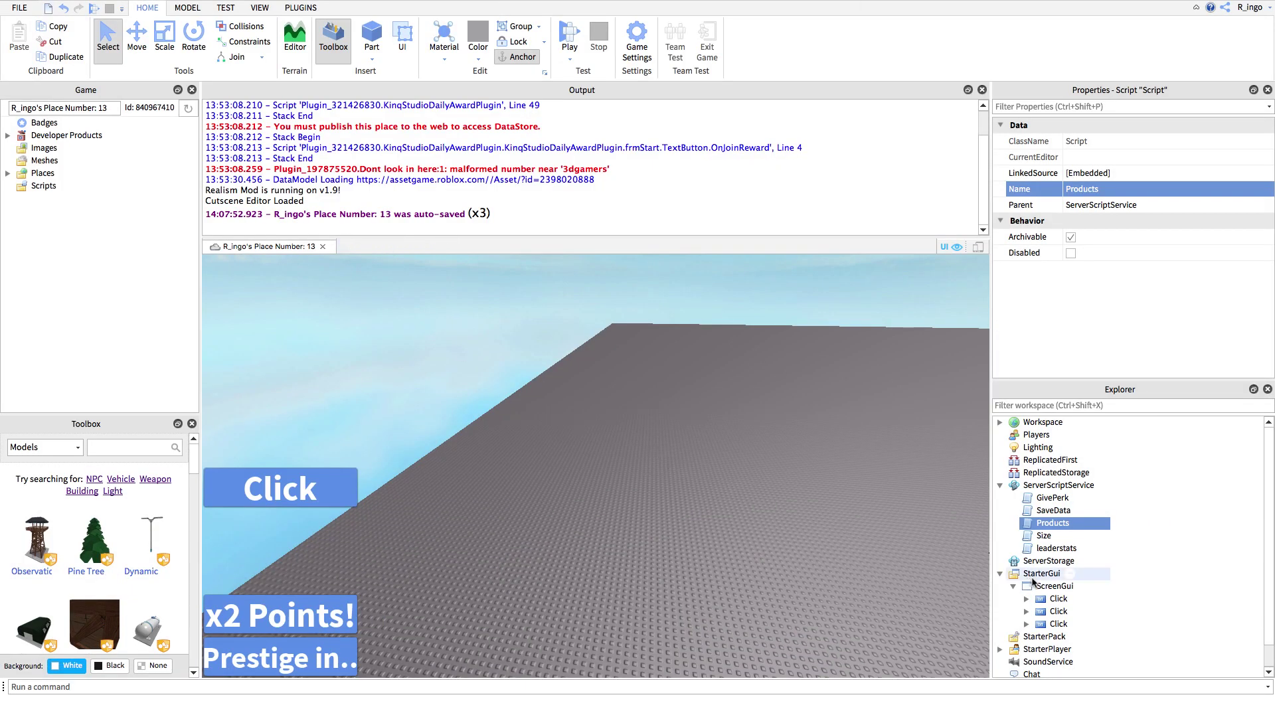
pyautogui.click(1042, 600)
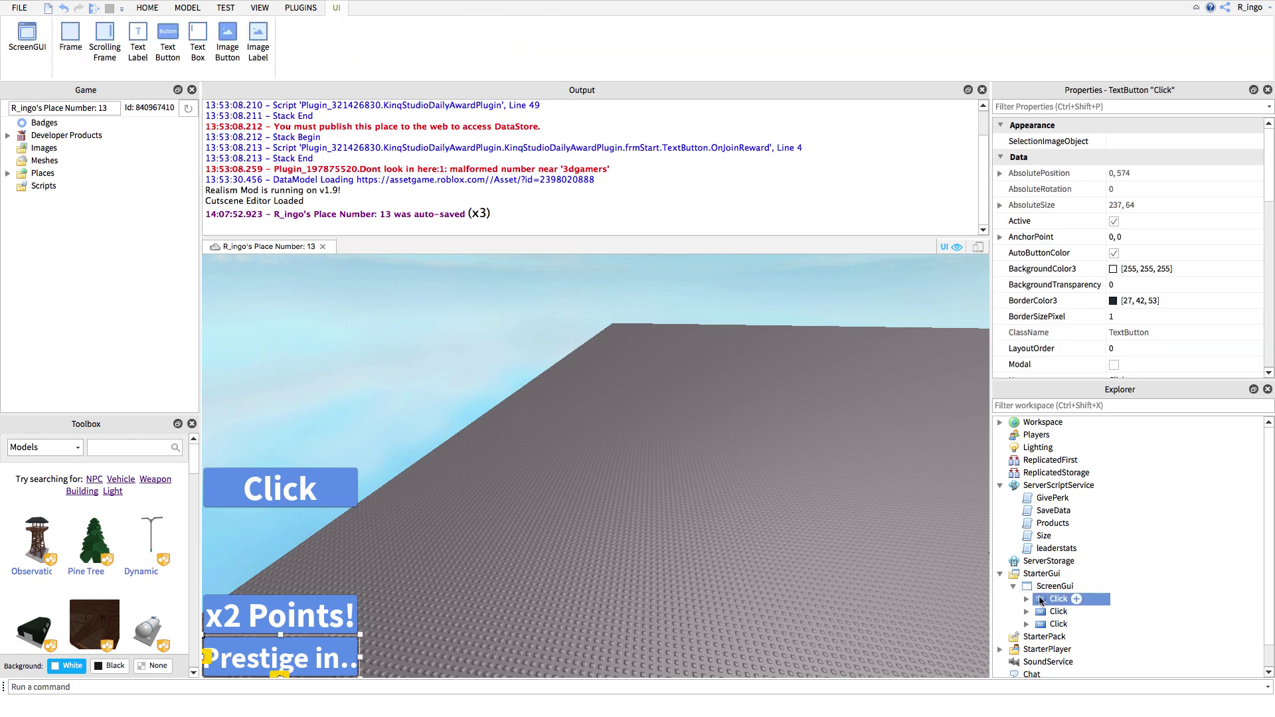
pyautogui.scroll(-3, 1163, 290)
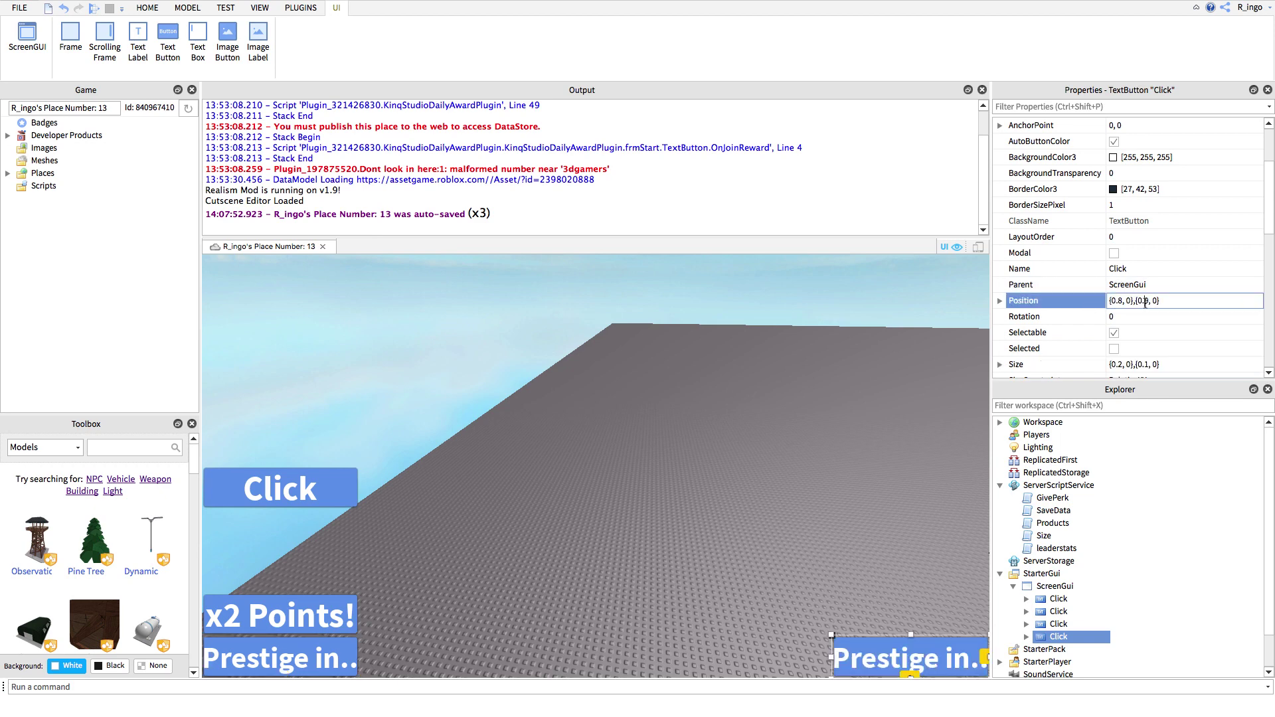
pyautogui.write('3')
pyautogui.press('Return')
pyautogui.write('7')
pyautogui.press('Return')
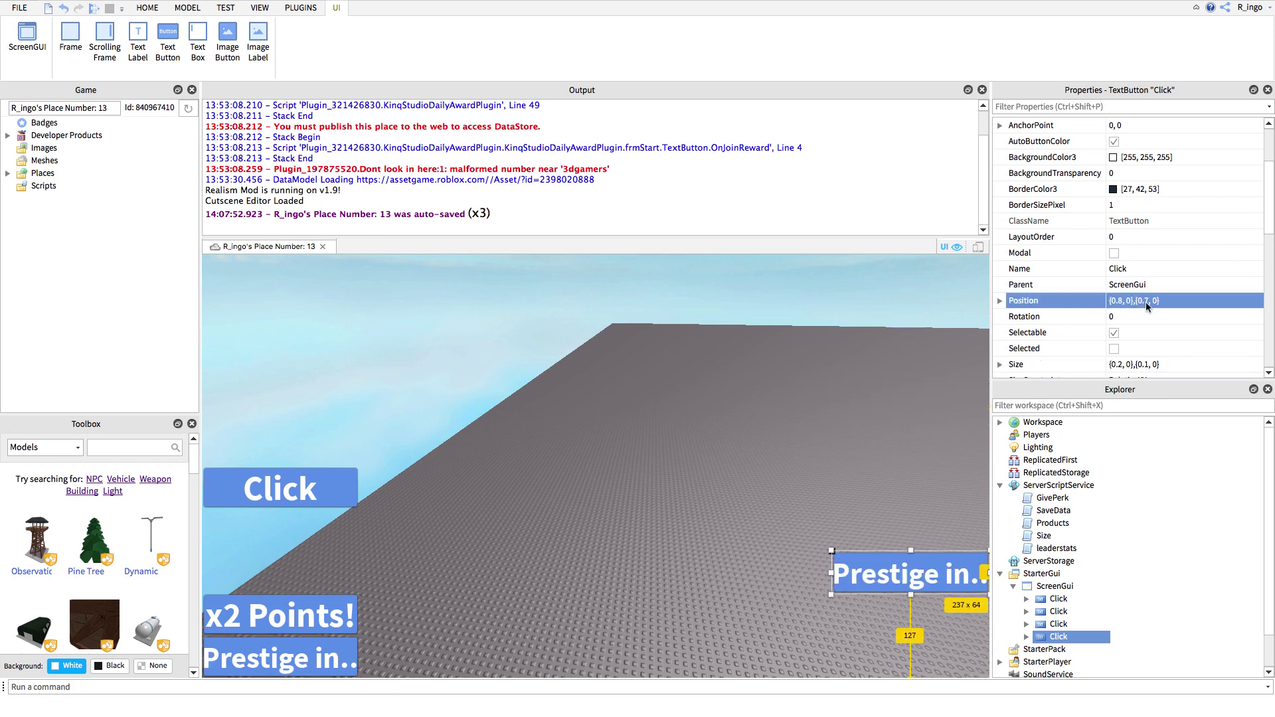
pyautogui.scroll(-1, 1171, 200)
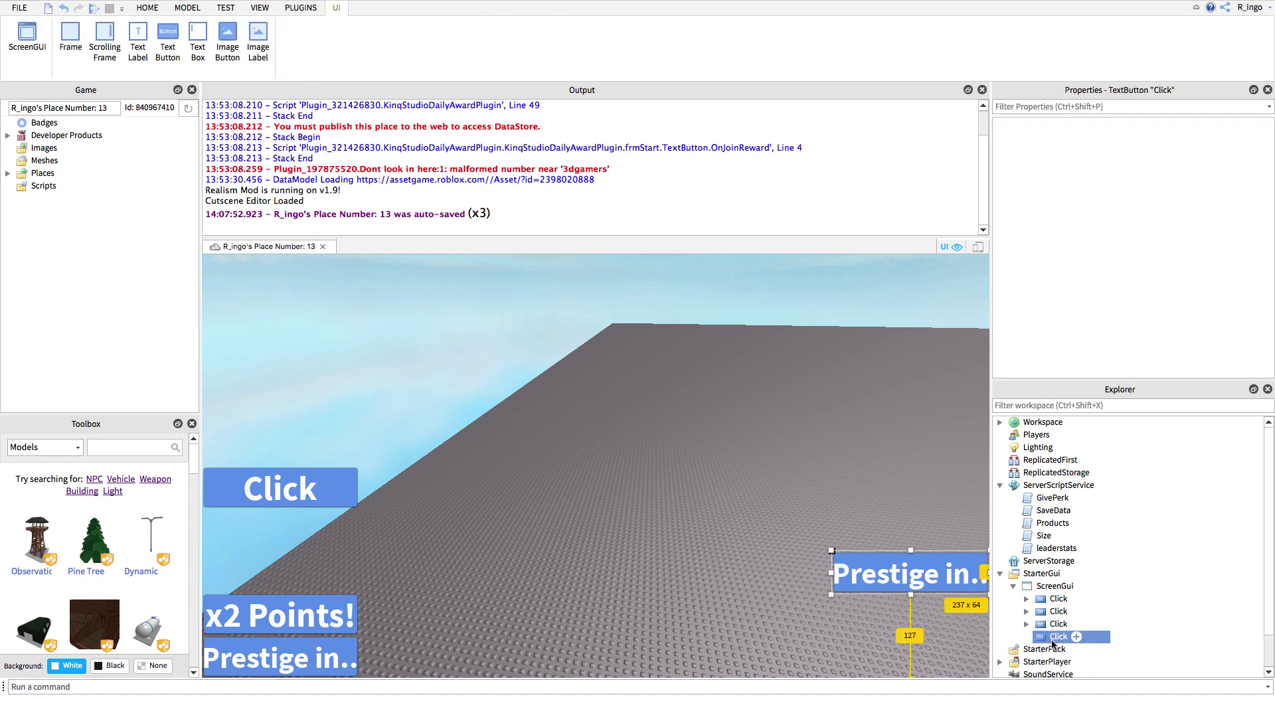
pyautogui.scroll(1, 1146, 210)
pyautogui.scroll(-10, 1123, 219)
pyautogui.scroll(2, 1129, 225)
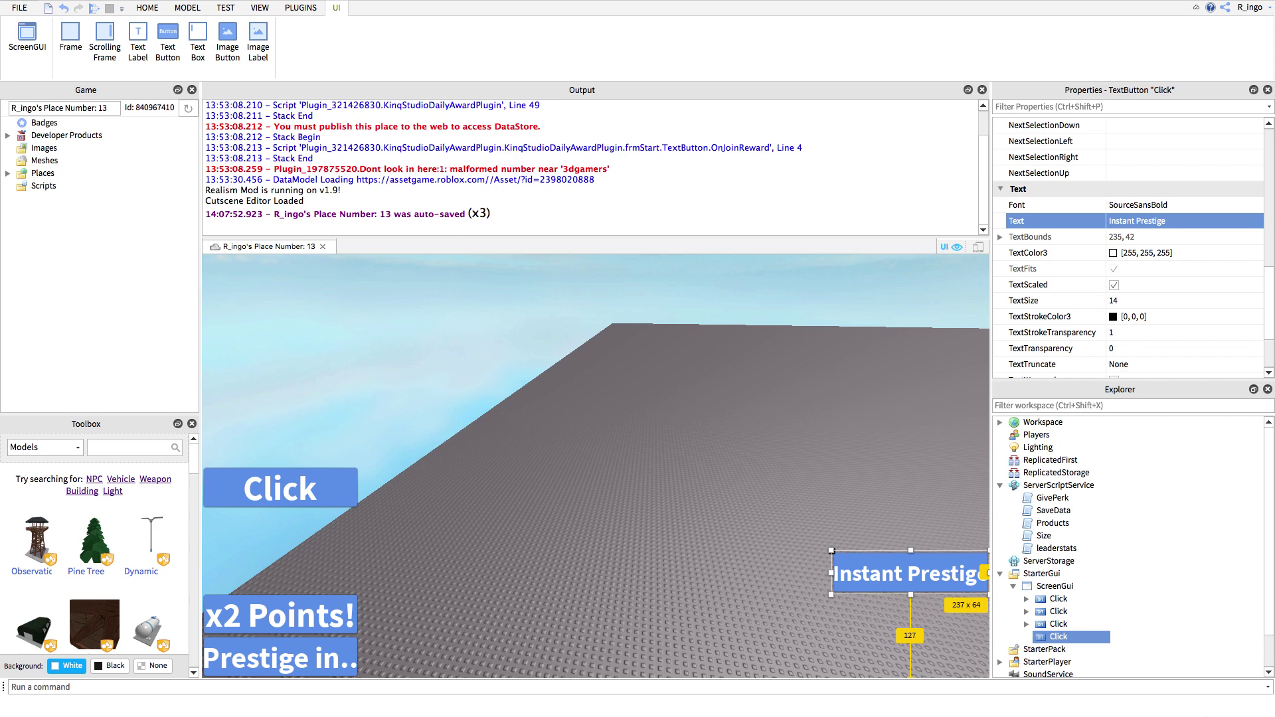
pyautogui.scroll(5, 1137, 280)
pyautogui.moveTo(1059, 649); pyautogui.dragTo(1060, 643)
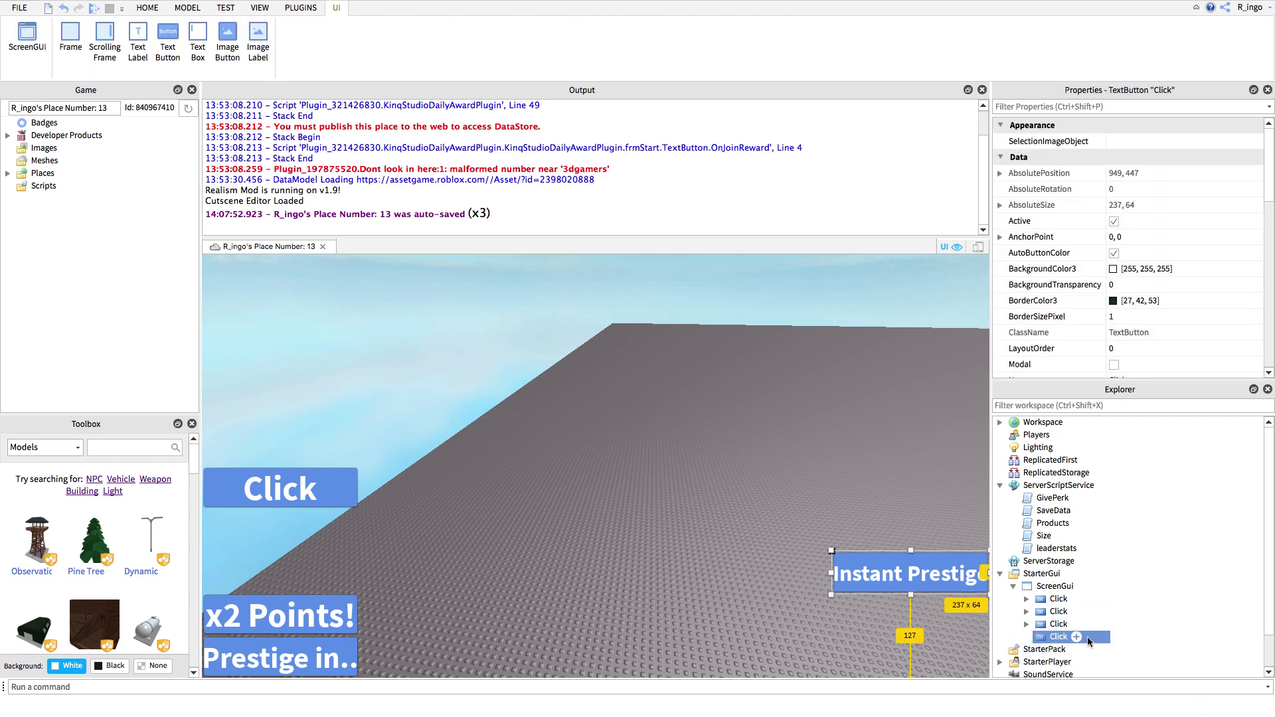
pyautogui.click(1077, 637)
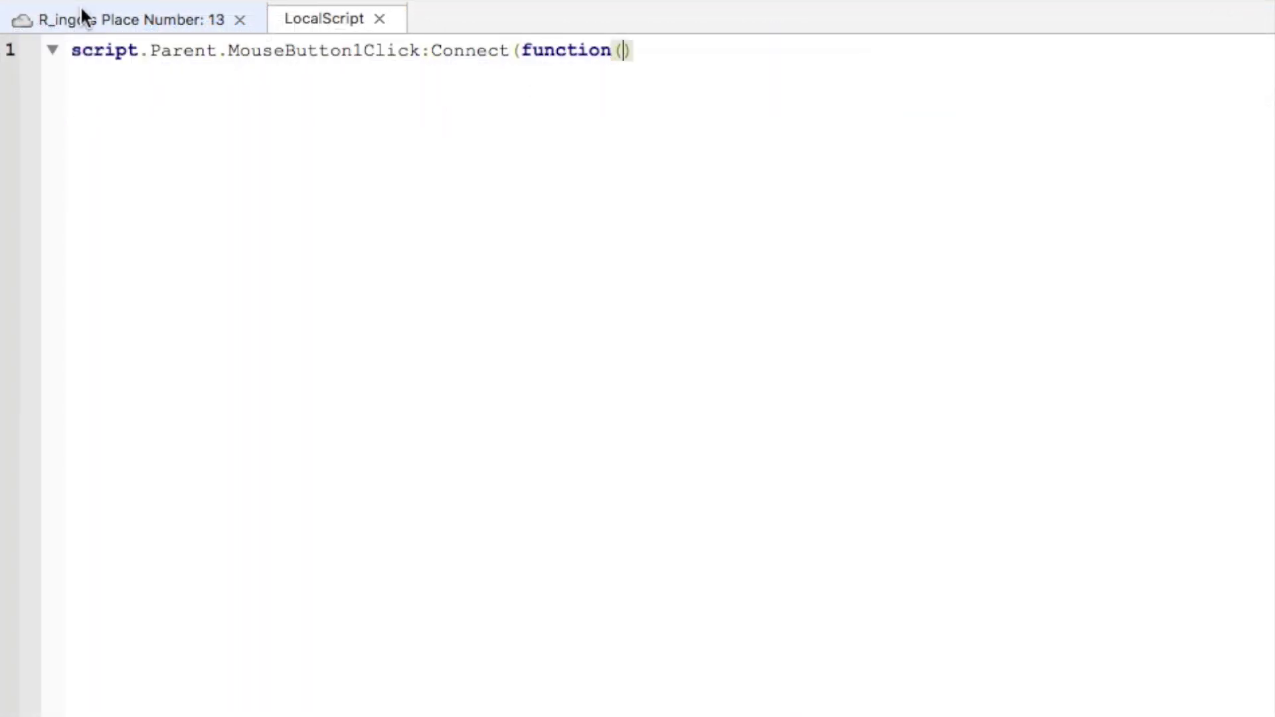
# Begin the click handler body that prompts buying product 401266391 for the LocalPlayer
pyautogui.press('Return')
pyautogui.write('game:GerSe')
pyautogui.press('Tab')
pyautogui.write('("M')
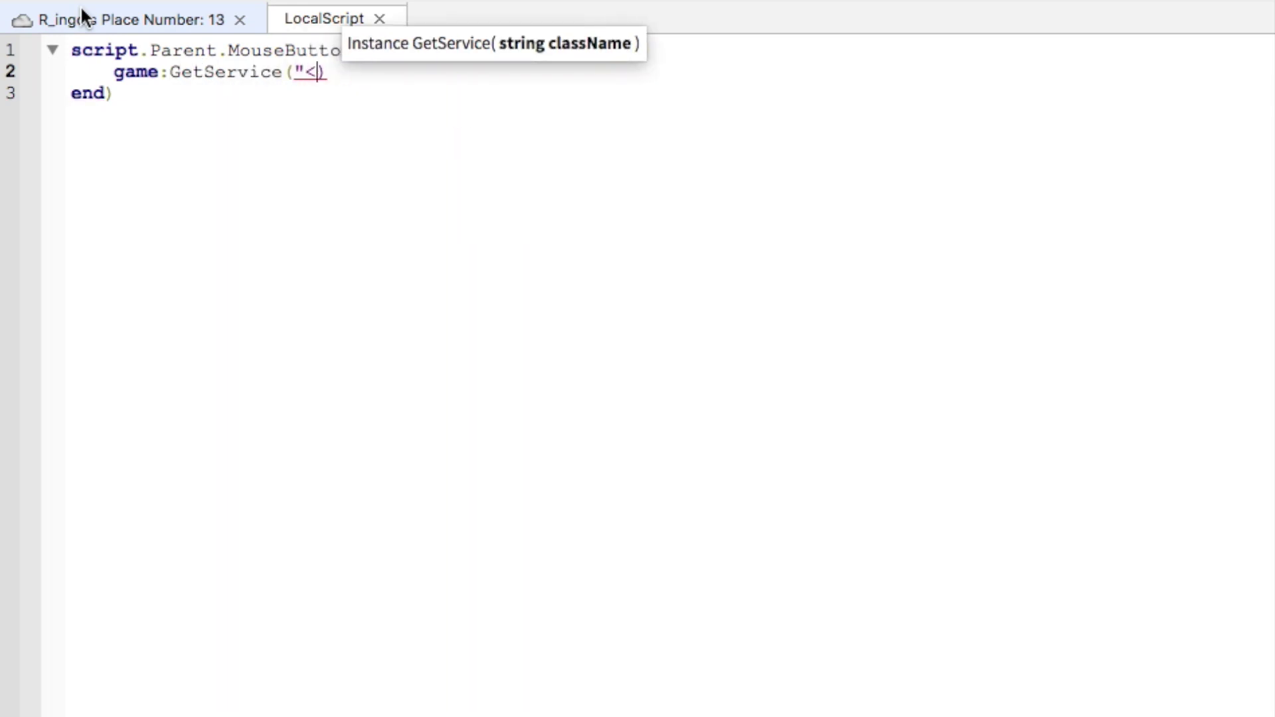
pyautogui.write('arketplaceService"):PromptProductPurchase')
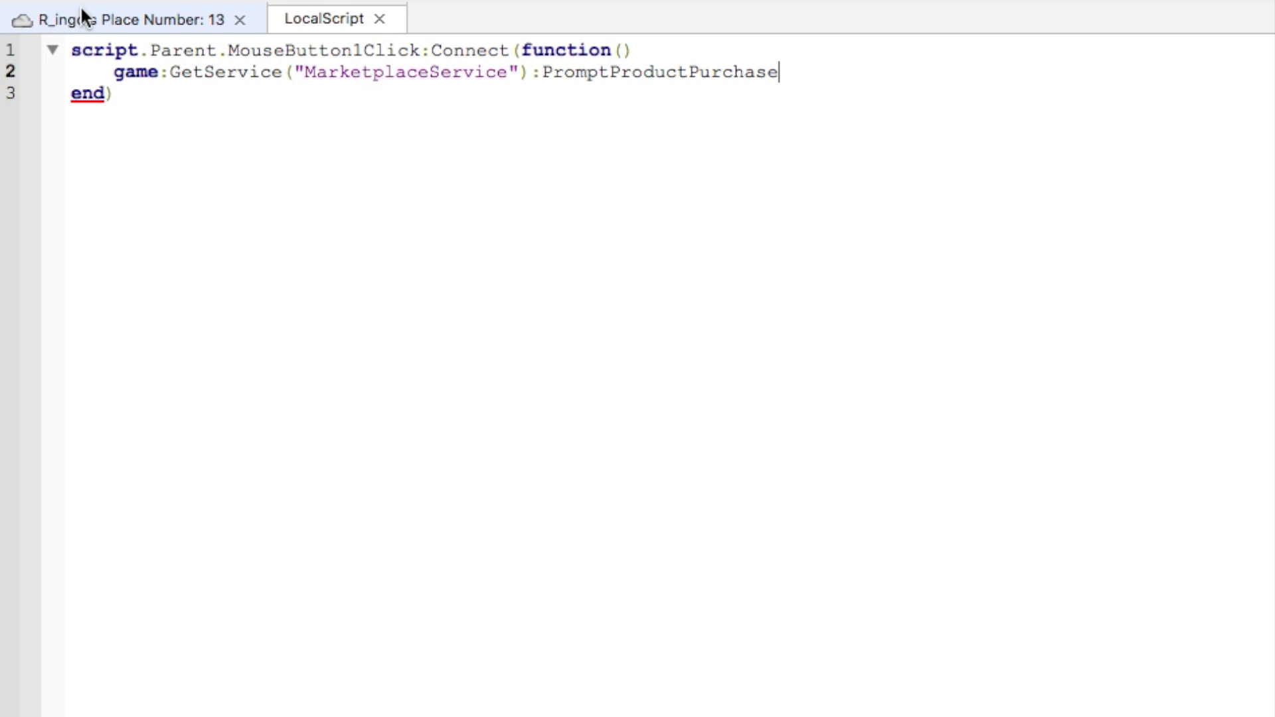
pyautogui.write('(game.Players.LocalPlayer')
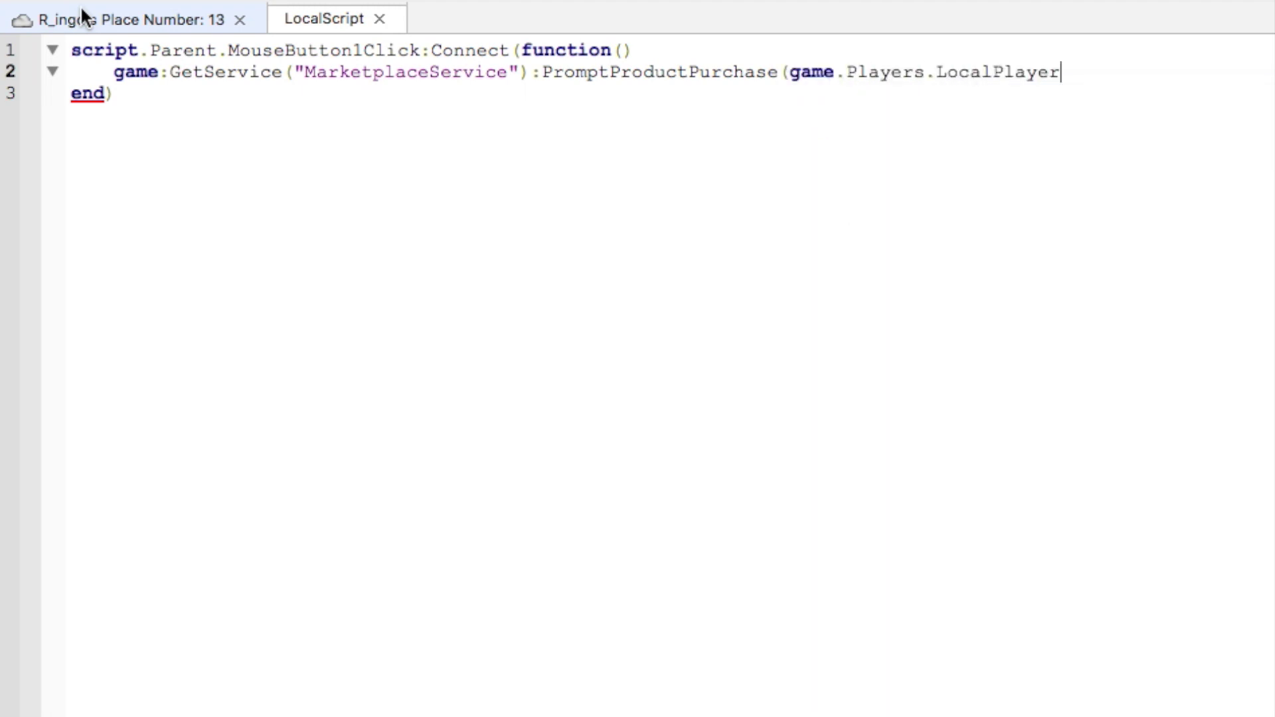
pyautogui.write(',401266391')
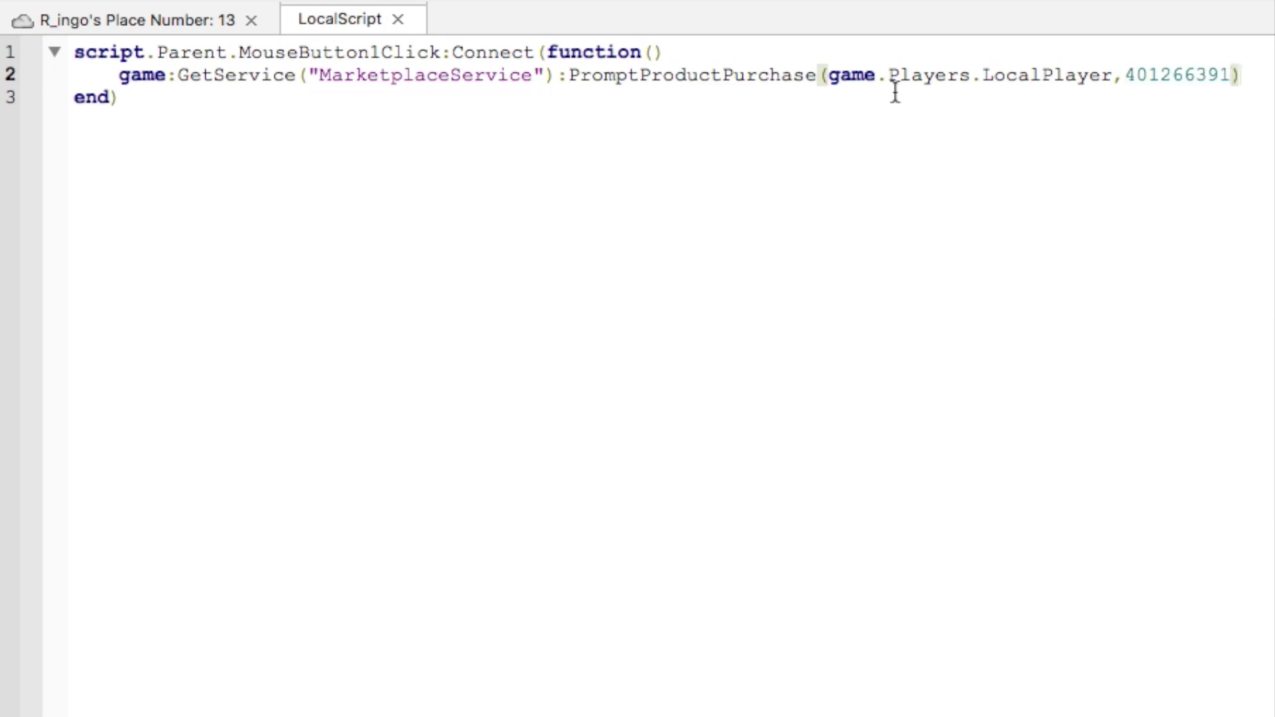
# Return to the place view and select the PromptProductPurchase line for copying
pyautogui.click(142, 12)
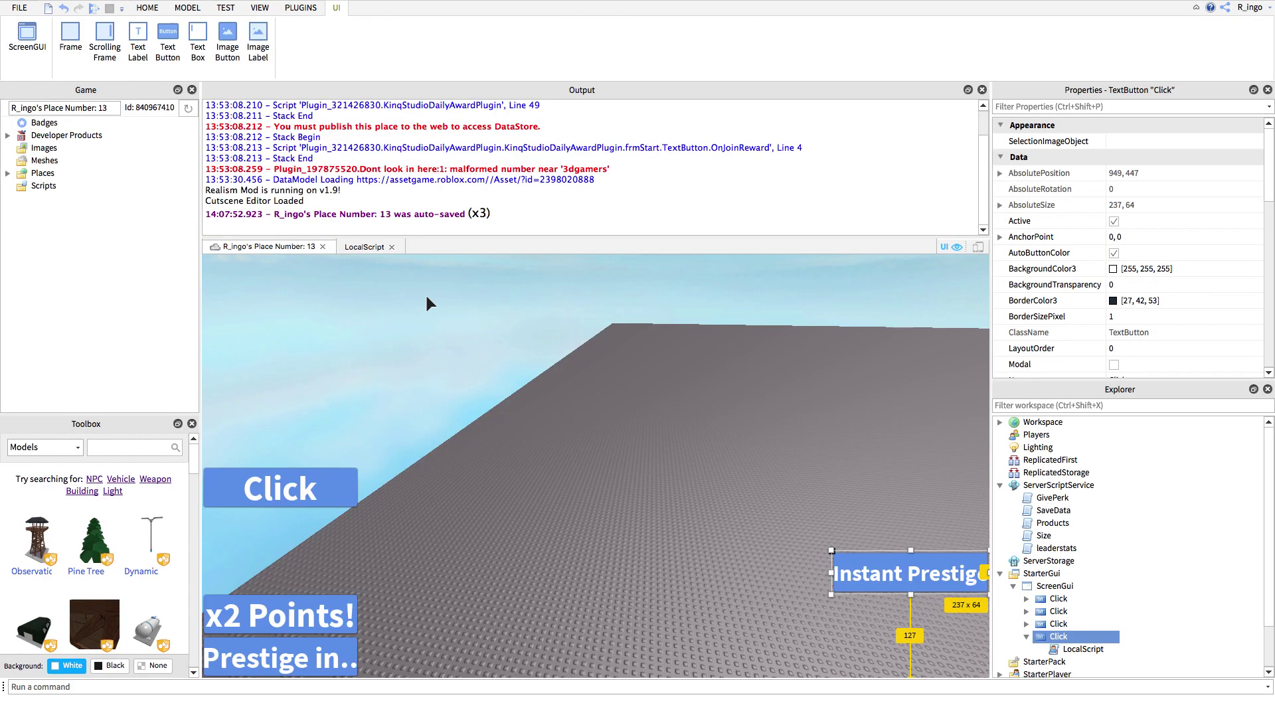
pyautogui.scroll(-5, 1126, 299)
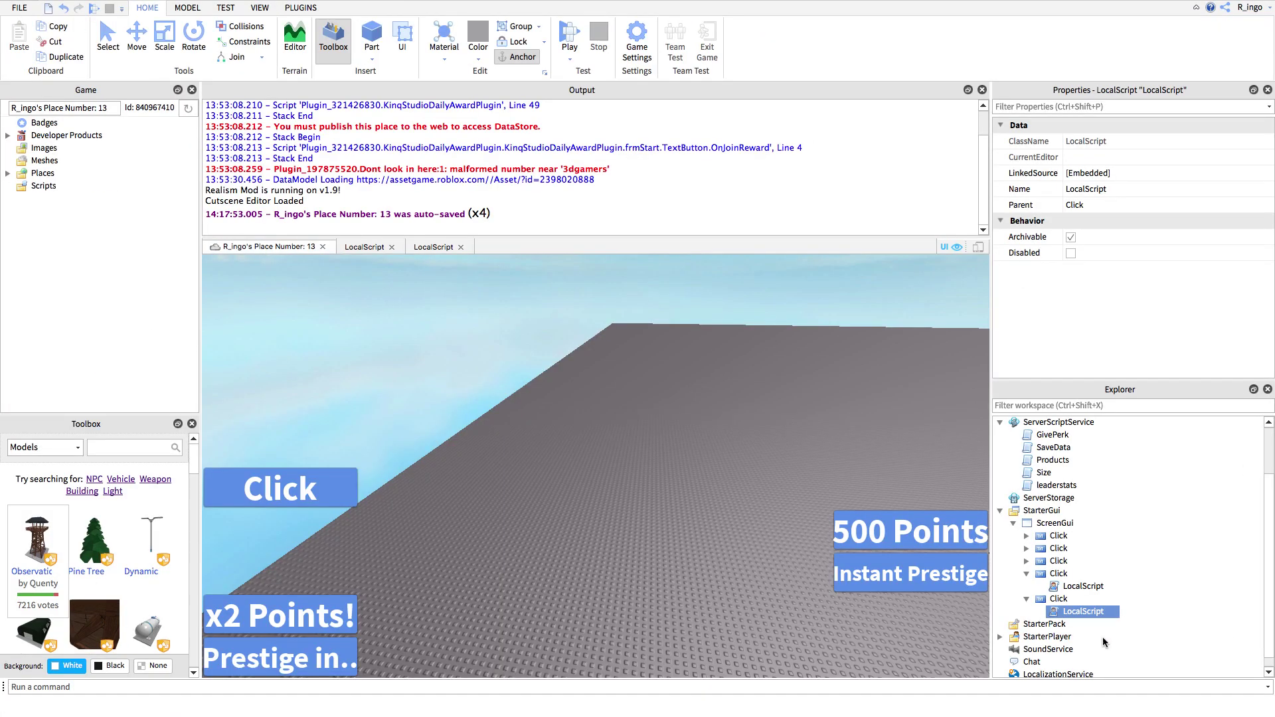
pyautogui.tripleClick(757, 274)
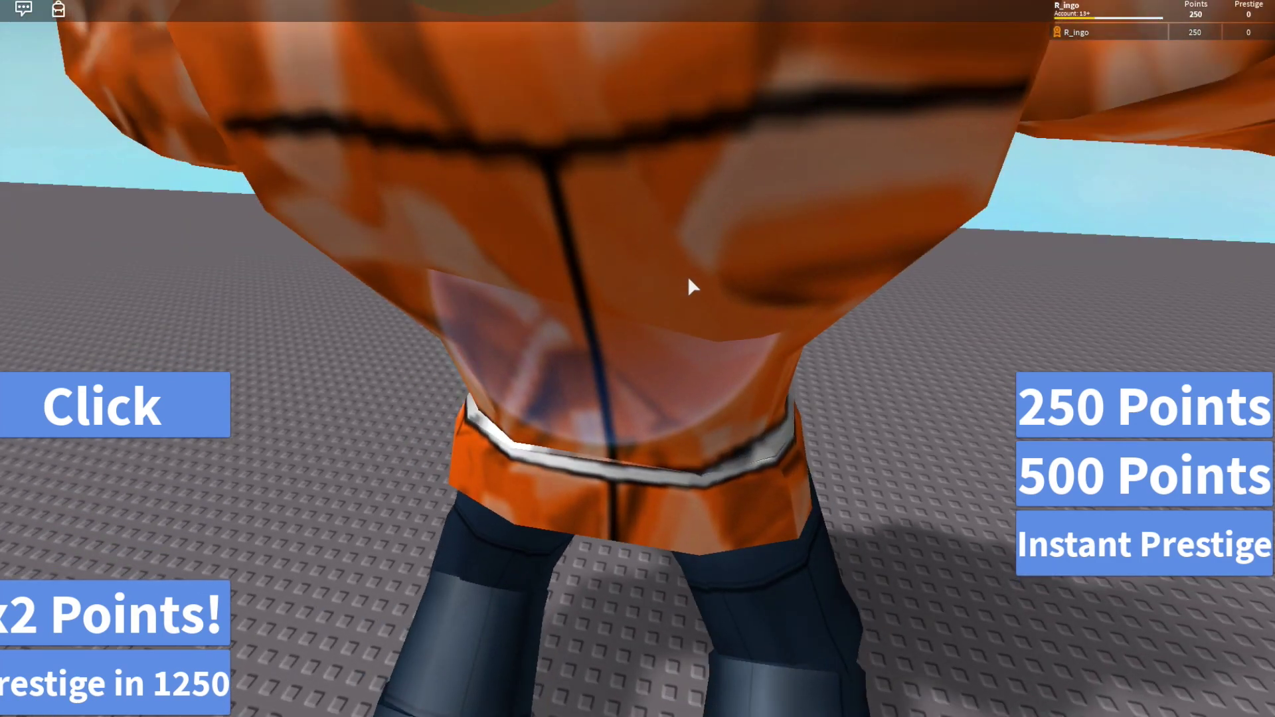
pyautogui.scroll(-3, 687, 276)
# In play mode, buy 250 Points and dismiss the success message
pyautogui.moveTo(688, 276); pyautogui.dragTo(688, 276, button='right')
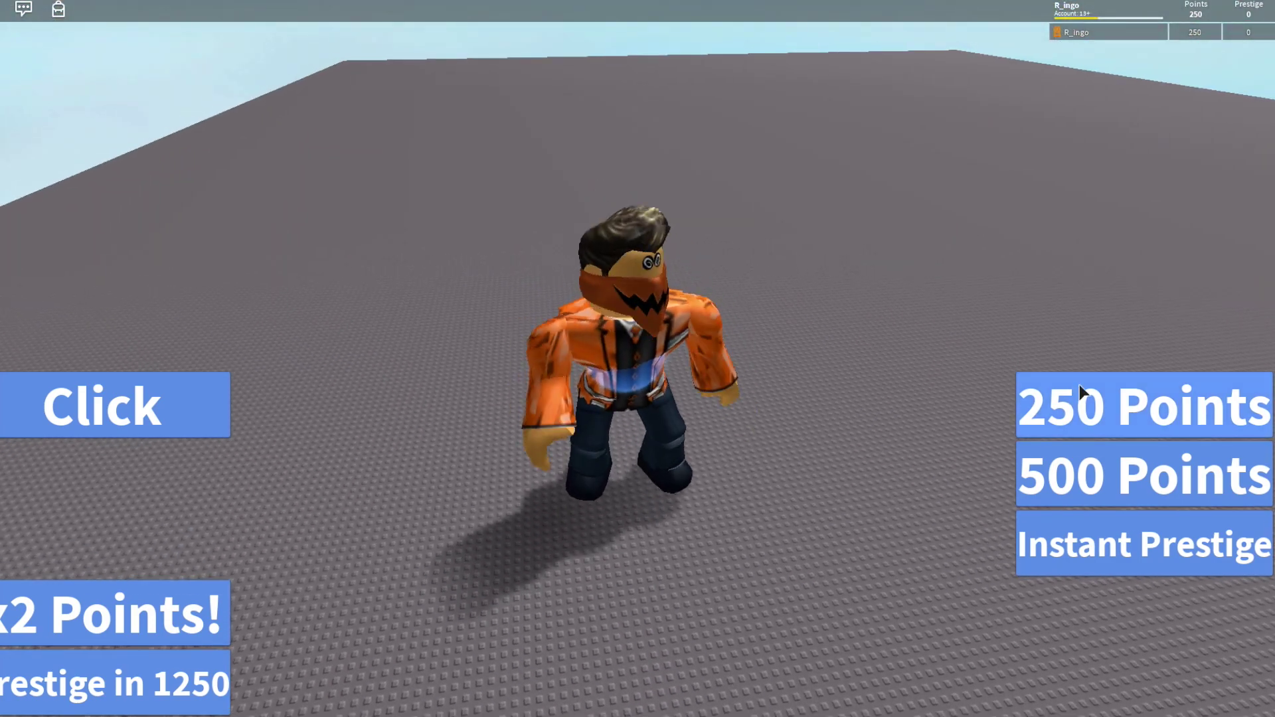
pyautogui.click(1083, 394)
pyautogui.click(605, 405)
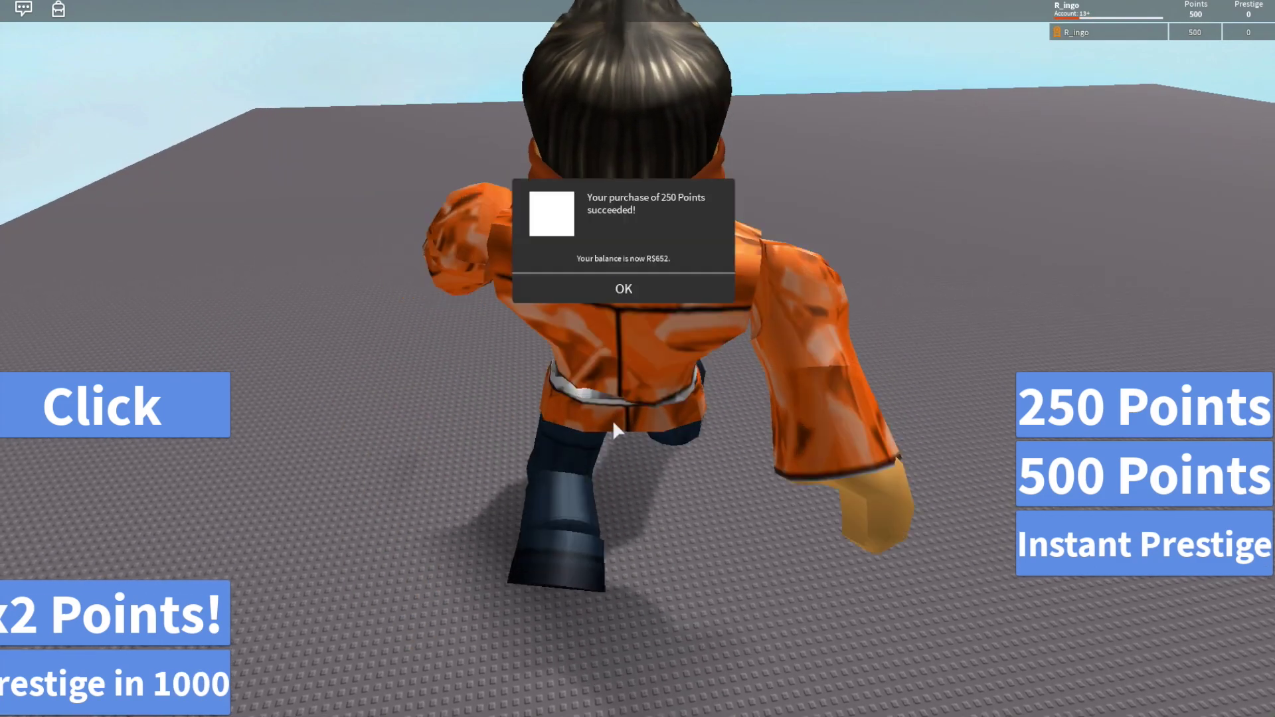
pyautogui.click(621, 288)
# Walk forward and confirm buying the second points product
pyautogui.press('w')
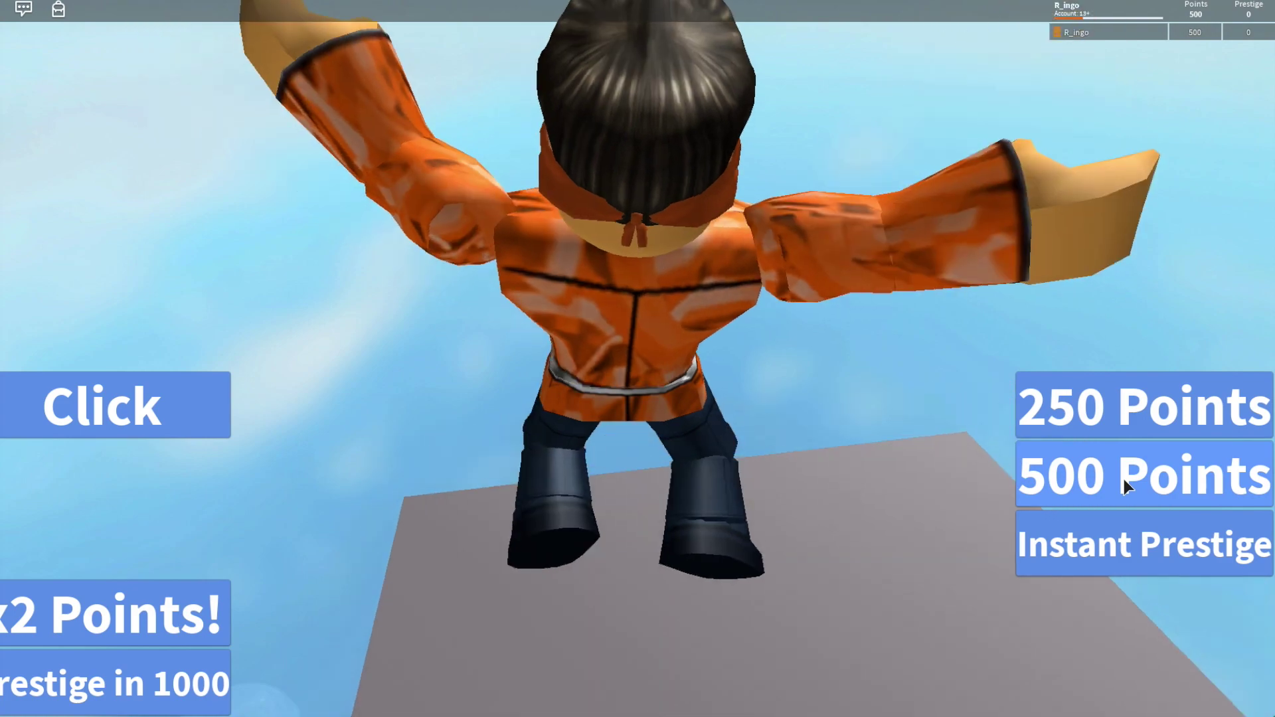
pyautogui.click(1124, 480)
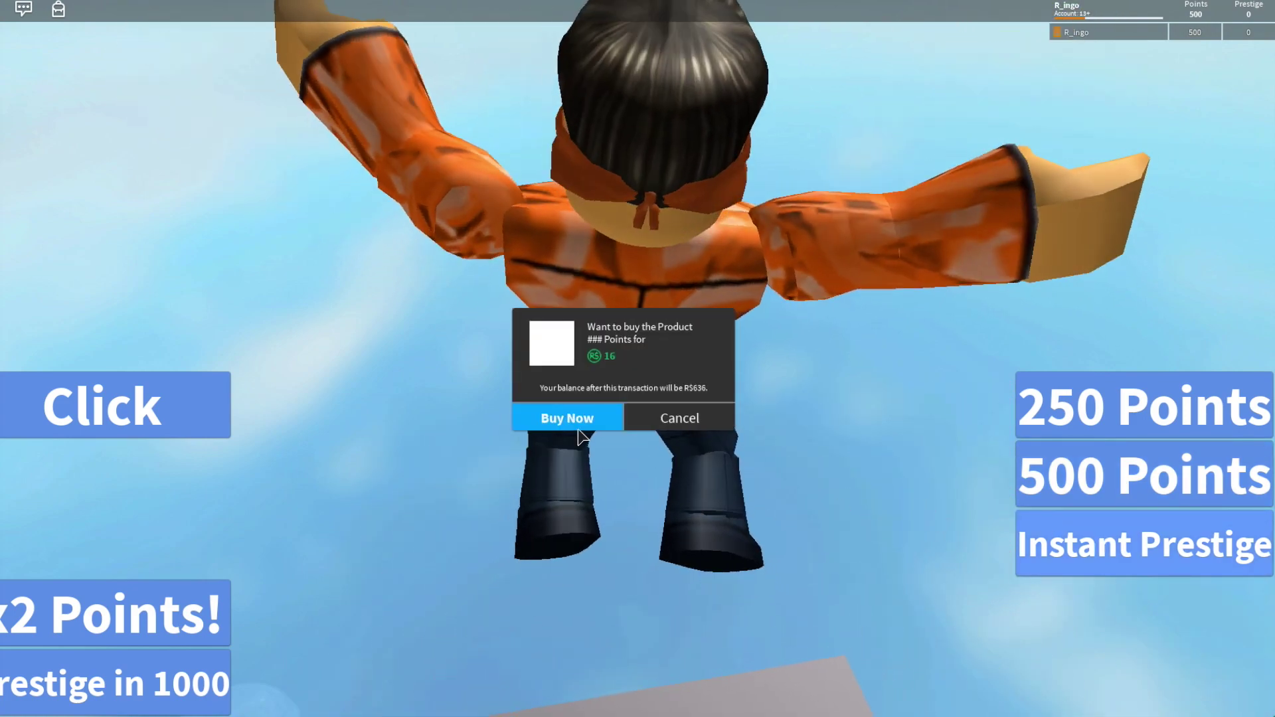
pyautogui.click(568, 418)
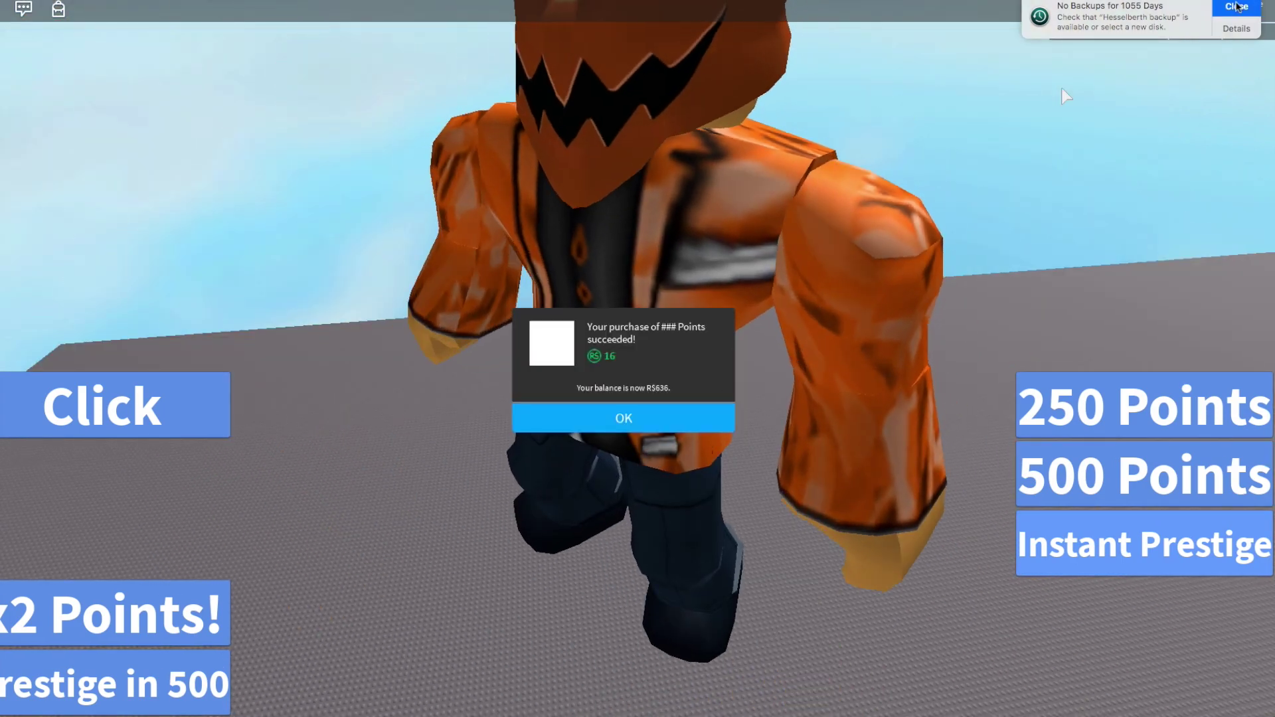
# Close the points success dialog, then buy Instant Prestige for 29 Robux
pyautogui.click(647, 384)
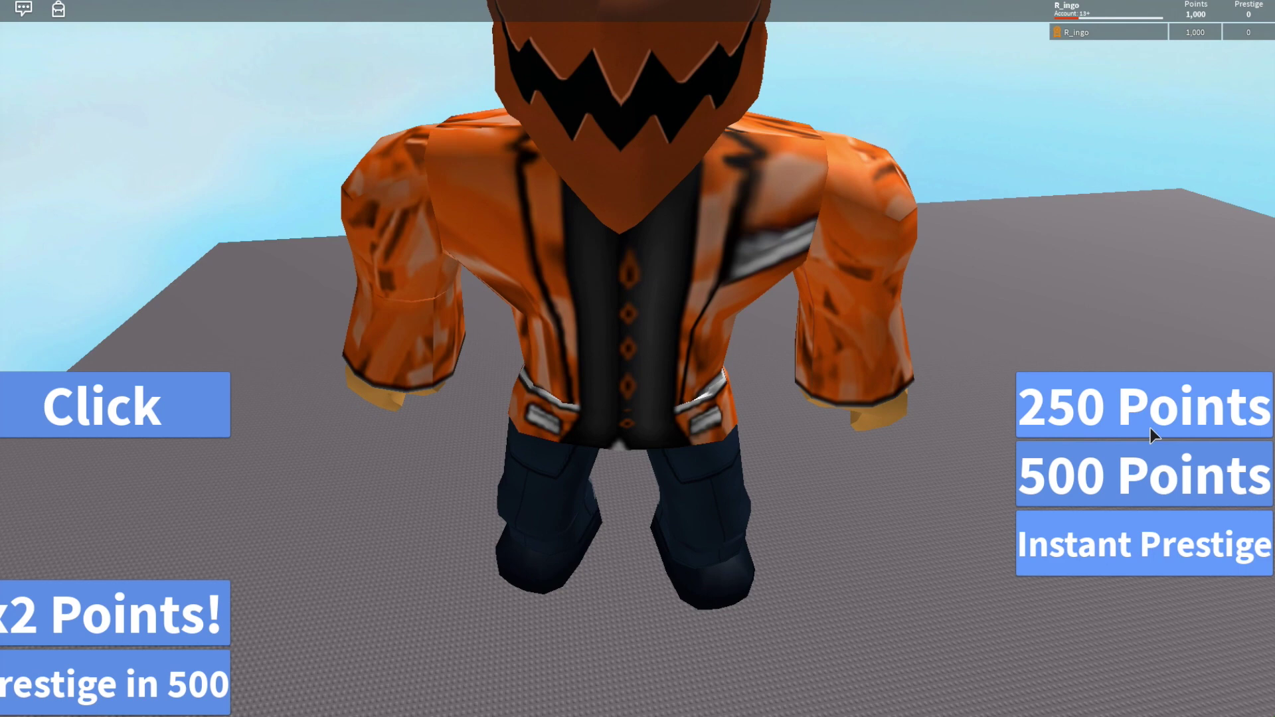
pyautogui.click(1097, 555)
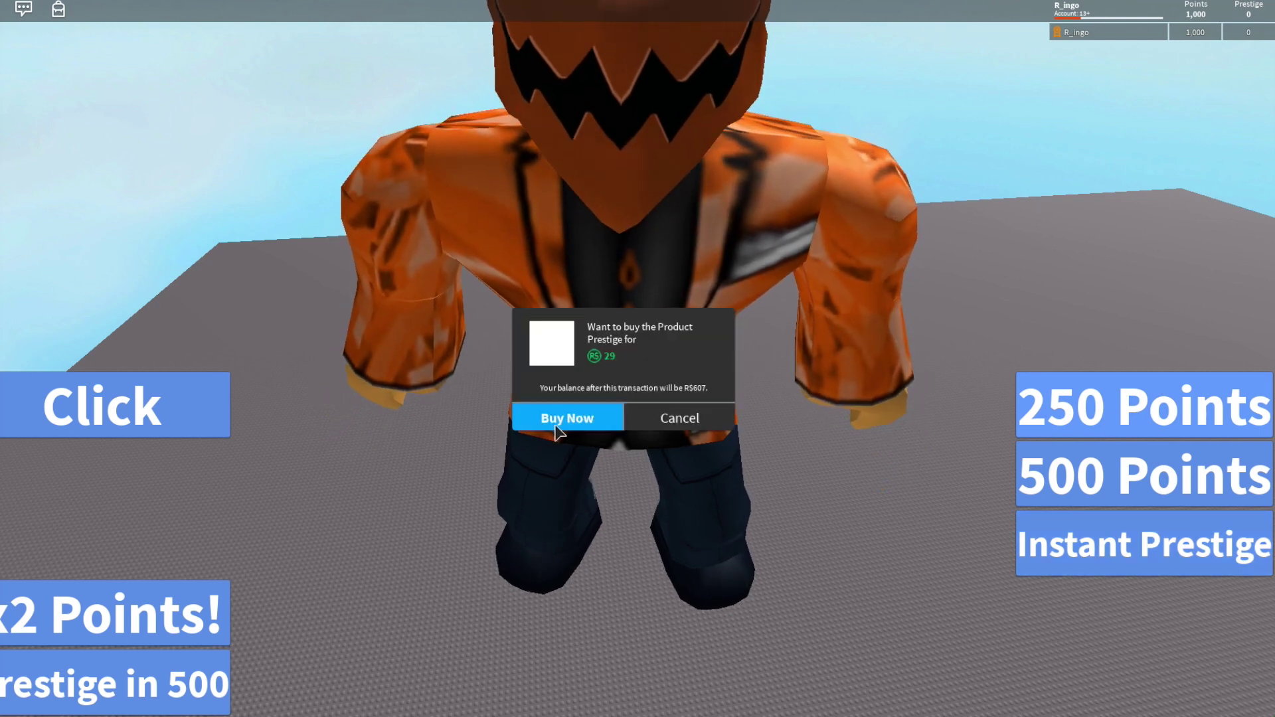
pyautogui.click(554, 421)
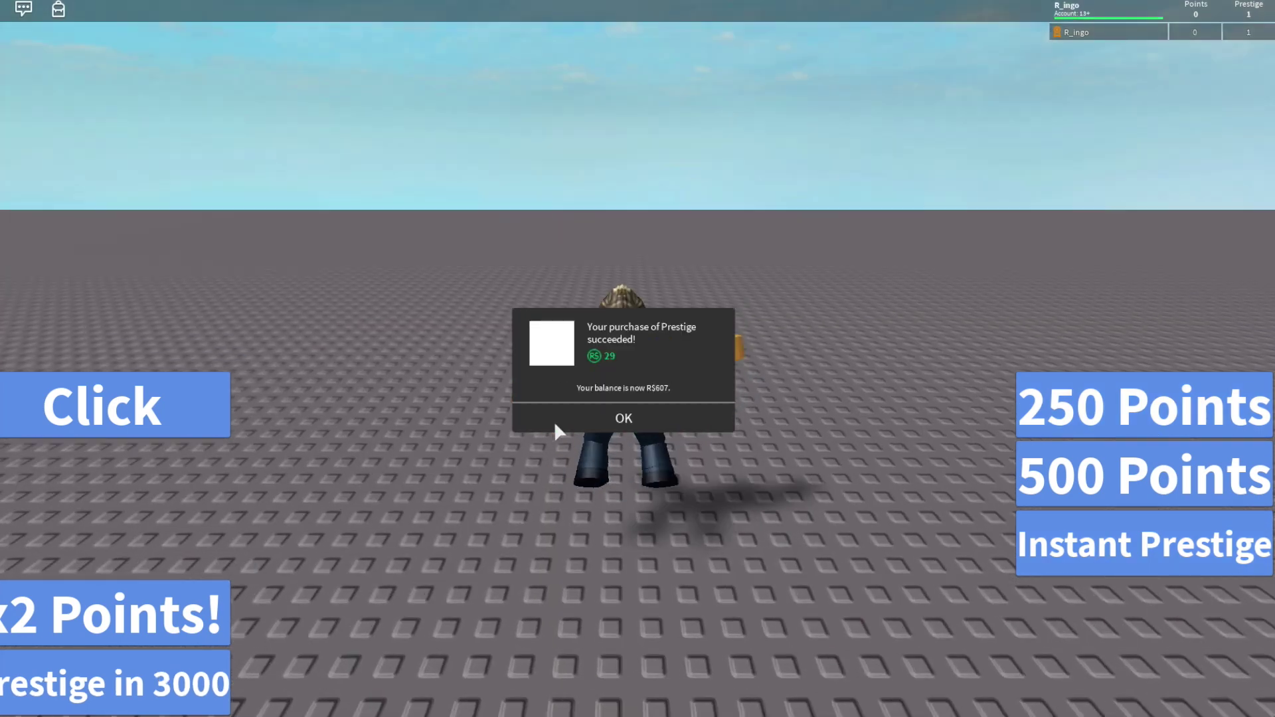
pyautogui.click(567, 405)
# Click the Click button twice to earn points after the prestige reset
pyautogui.click(151, 421)
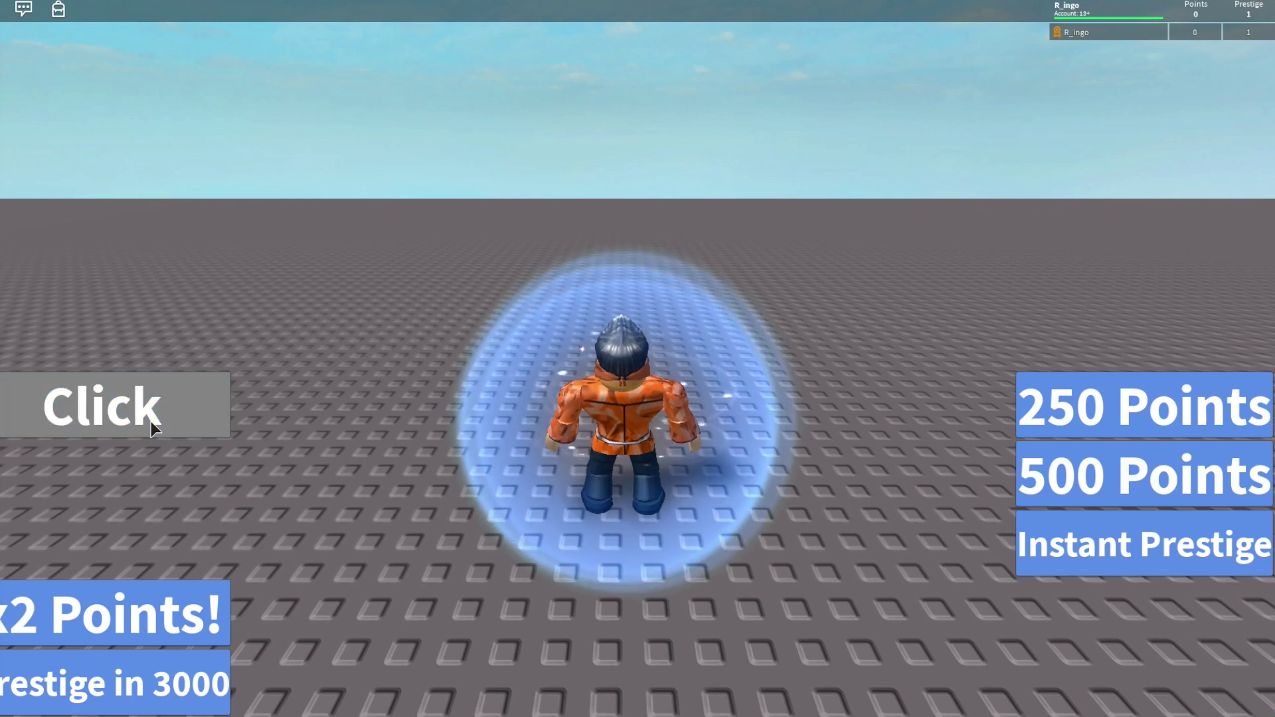
pyautogui.click(148, 425)
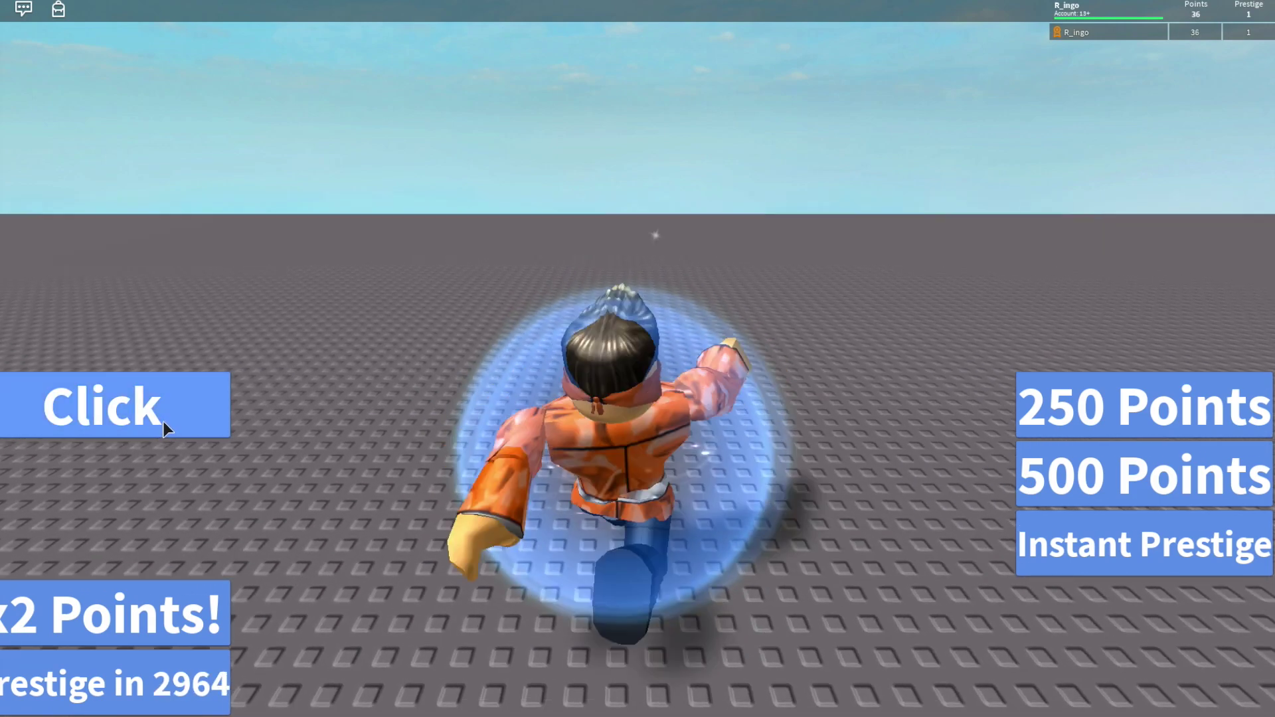
pyautogui.moveTo(666, 370); pyautogui.dragTo(669, 368, button='right')
pyautogui.scroll(-3, 669, 368)
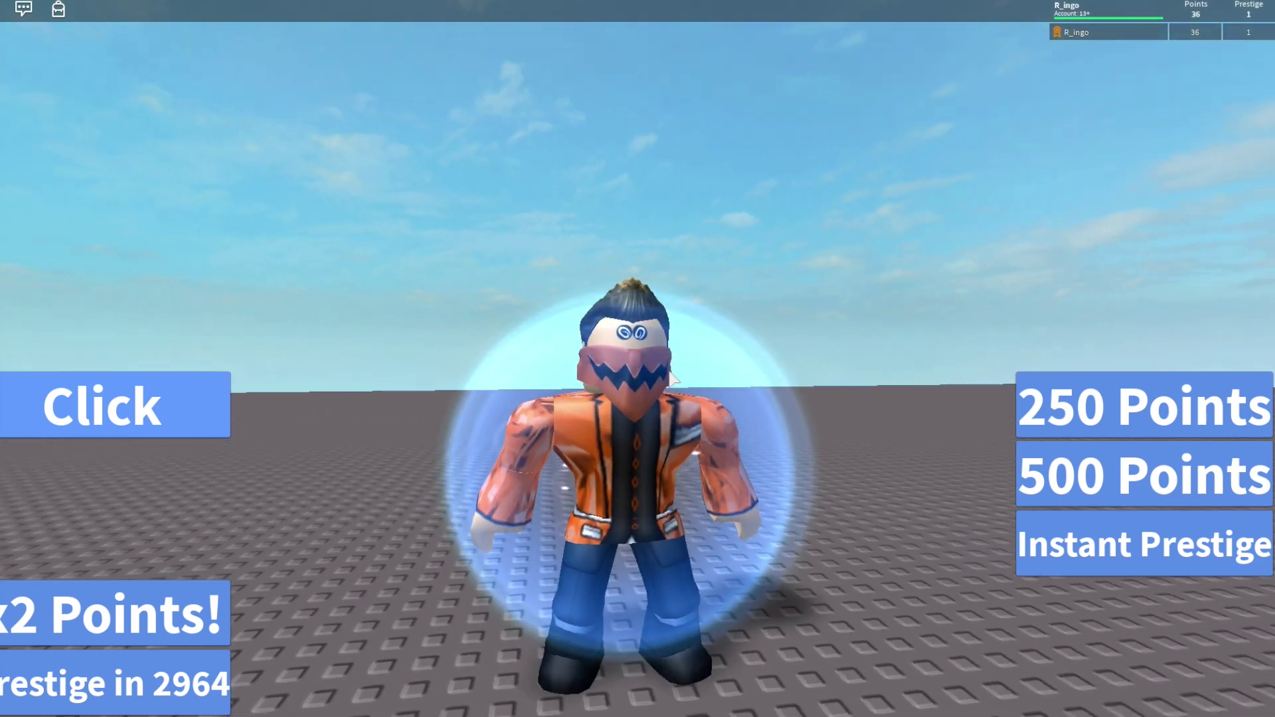
pyautogui.scroll(-3, 670, 377)
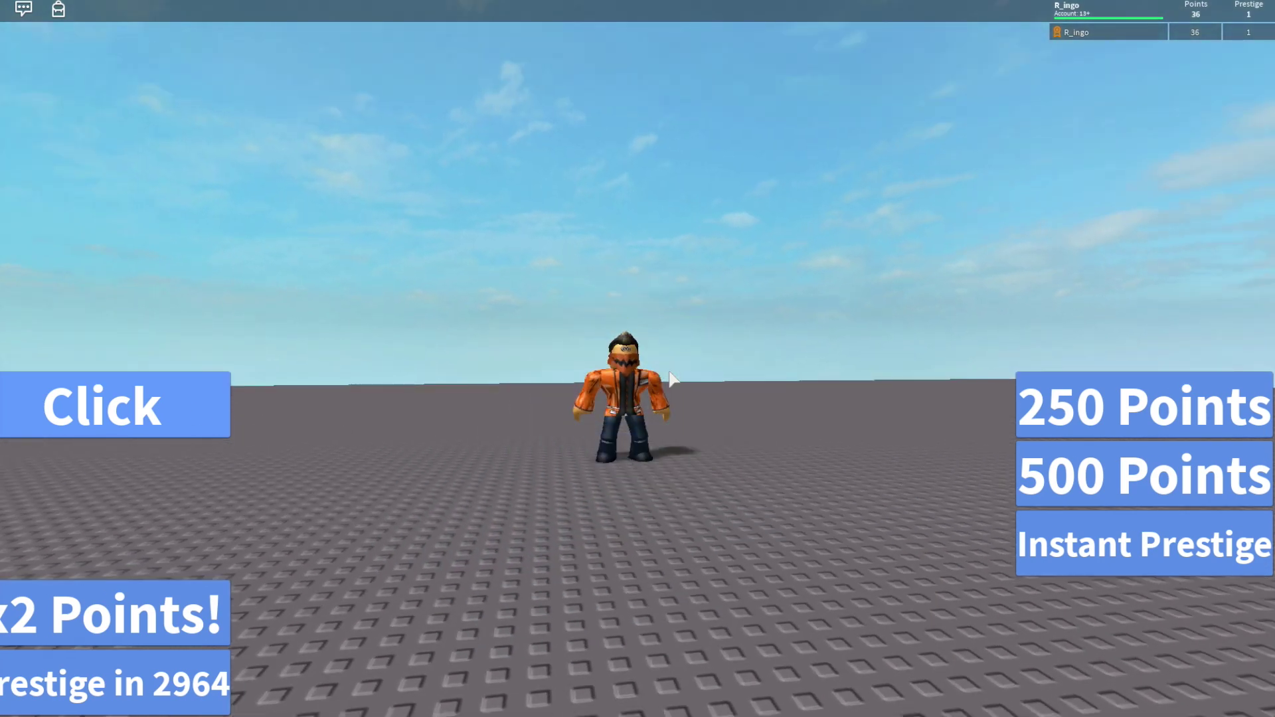
pyautogui.scroll(2, 670, 378)
pyautogui.press('space')
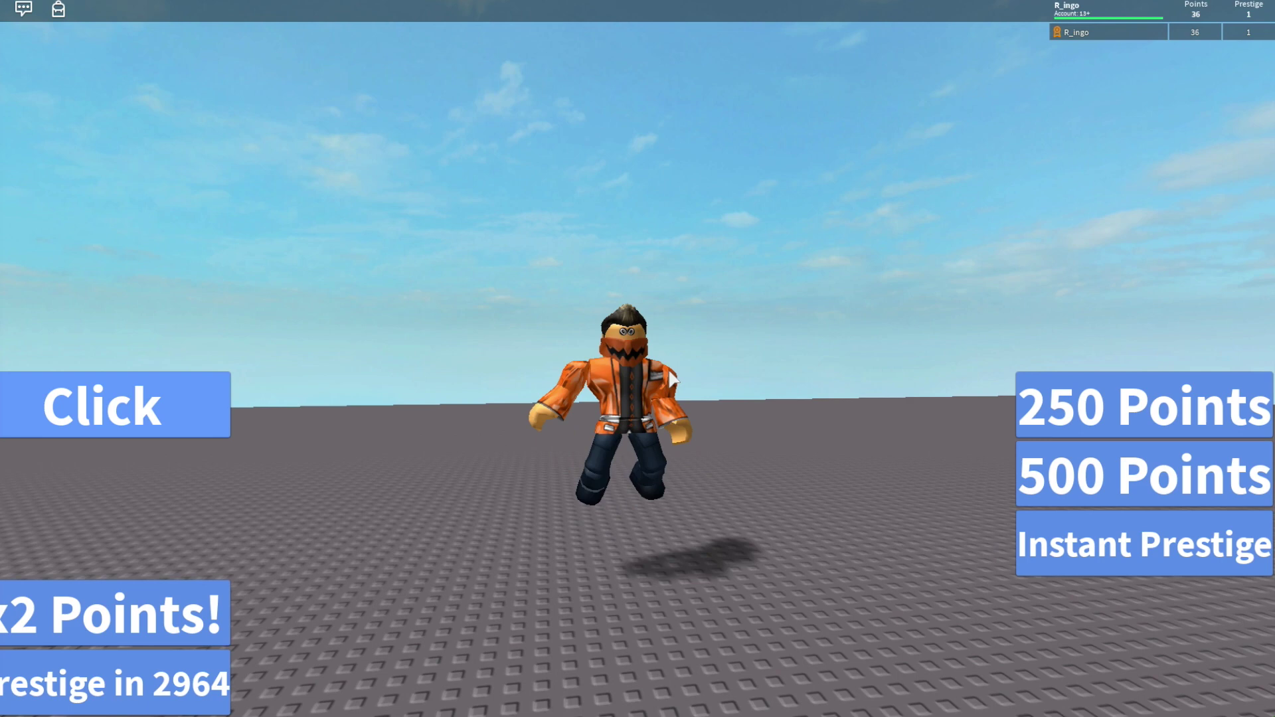
pyautogui.moveTo(671, 377); pyautogui.dragTo(671, 378, button='right')
pyautogui.press('a')
pyautogui.press('d')
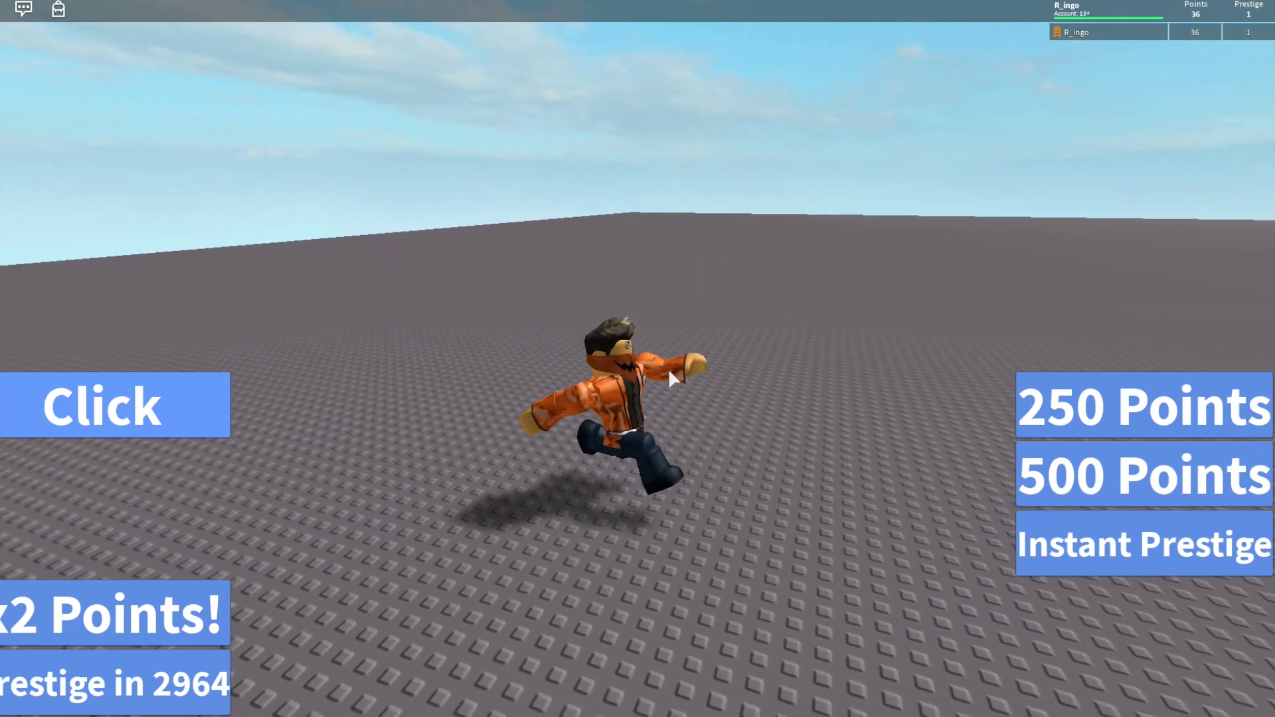
pyautogui.press('s')
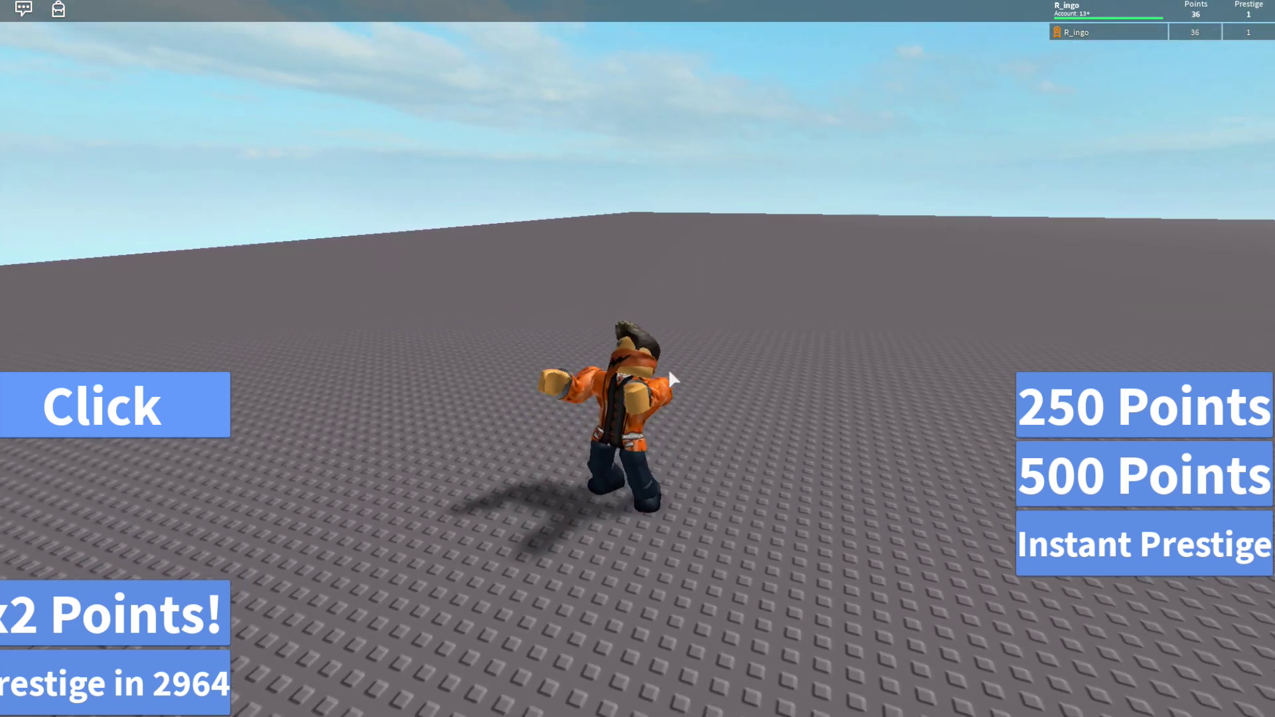
pyautogui.scroll(2, 670, 379)
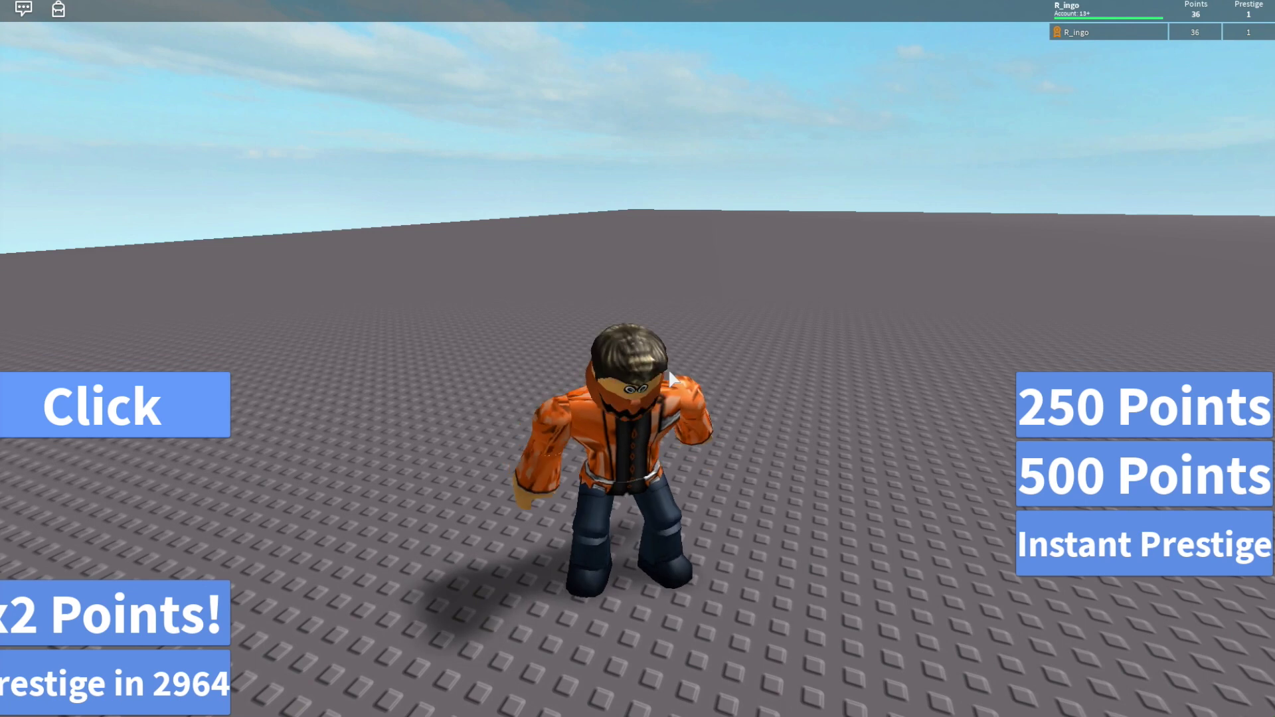
pyautogui.scroll(2, 669, 368)
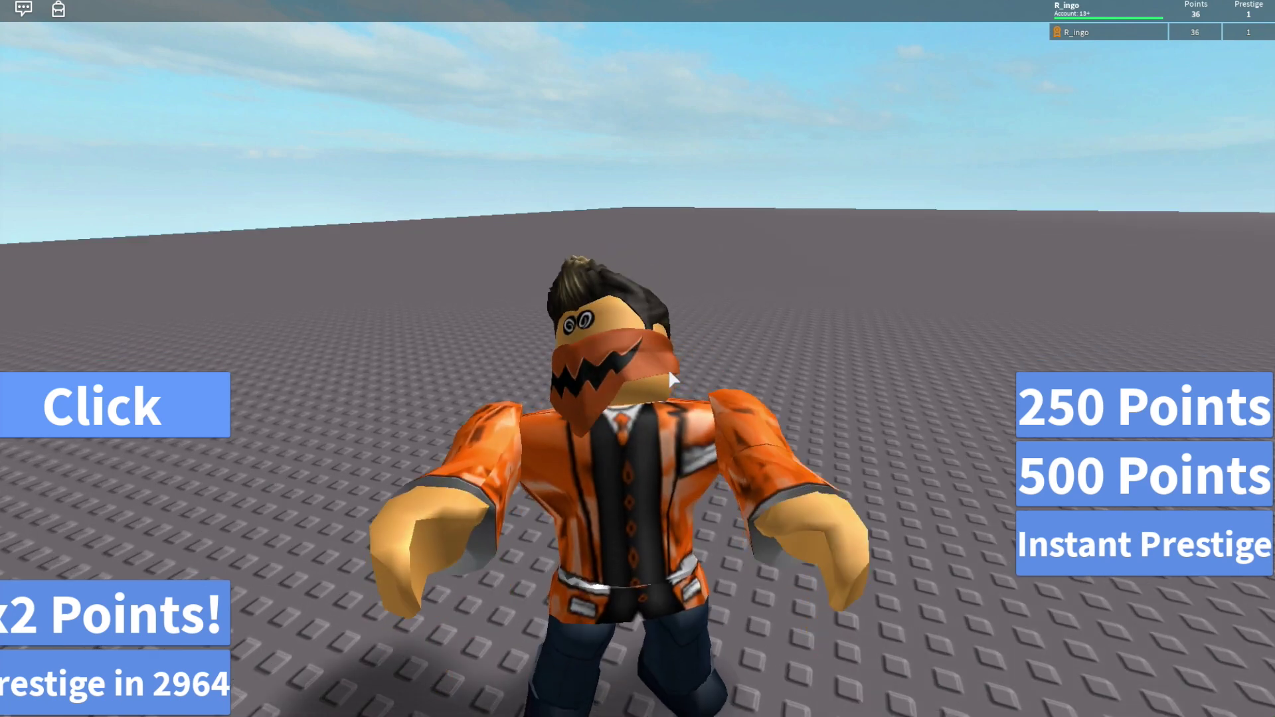